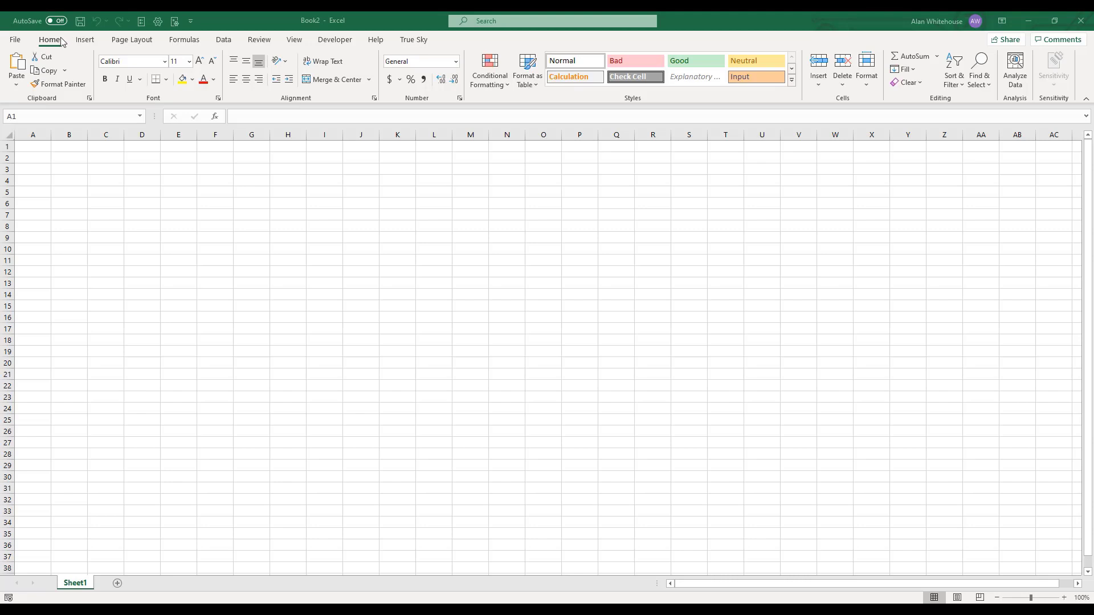
Step: Look over the True Sky add-in's commands and its list of available interface languages
left_click(85, 39)
left_click(133, 42)
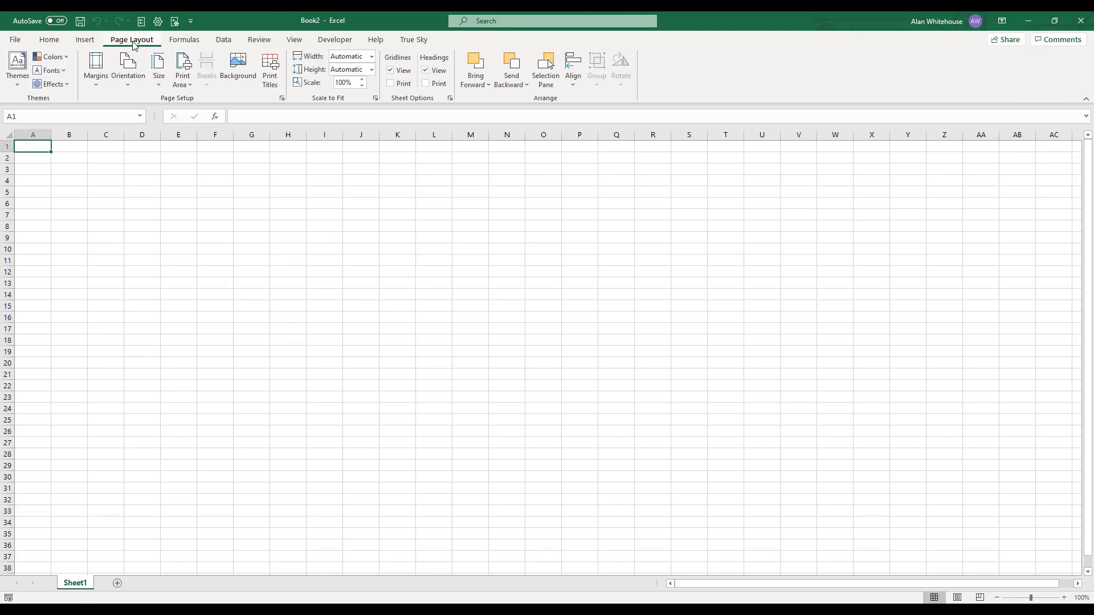
left_click(413, 41)
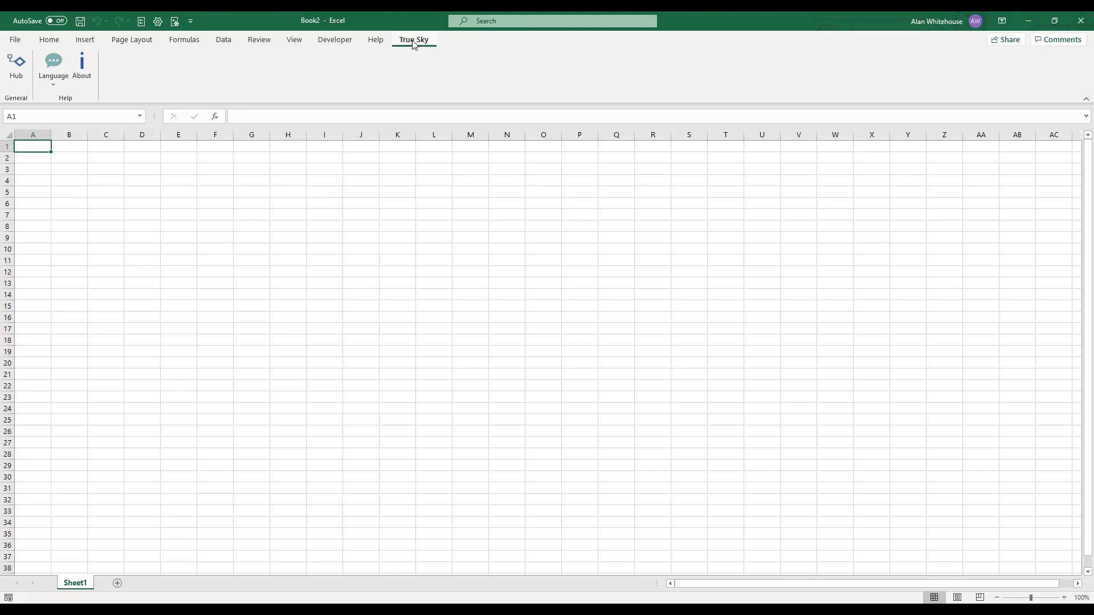
left_click(55, 84)
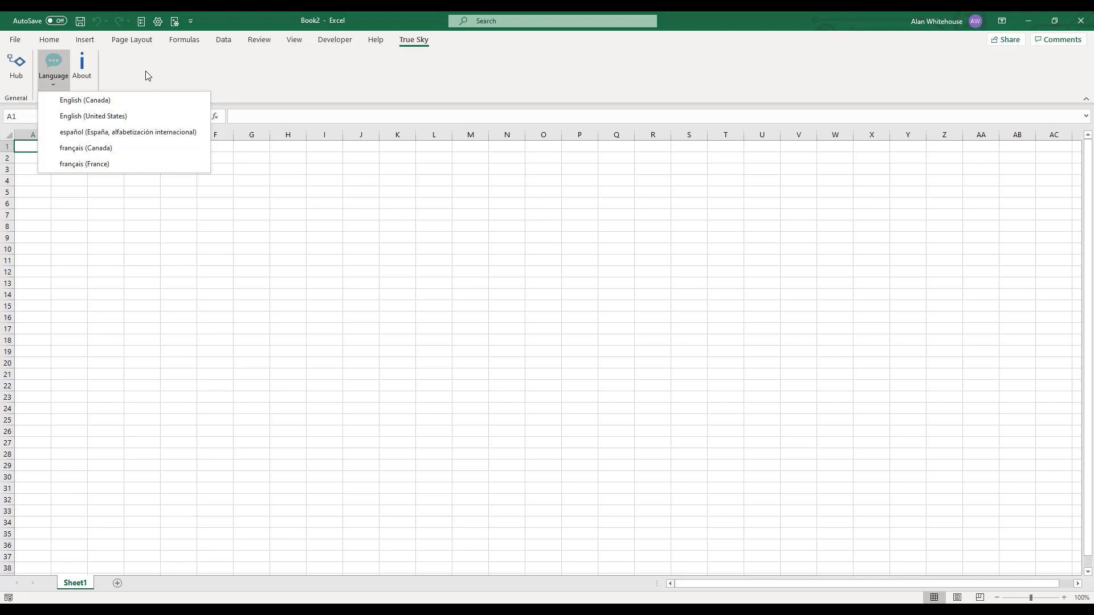
left_click(98, 123)
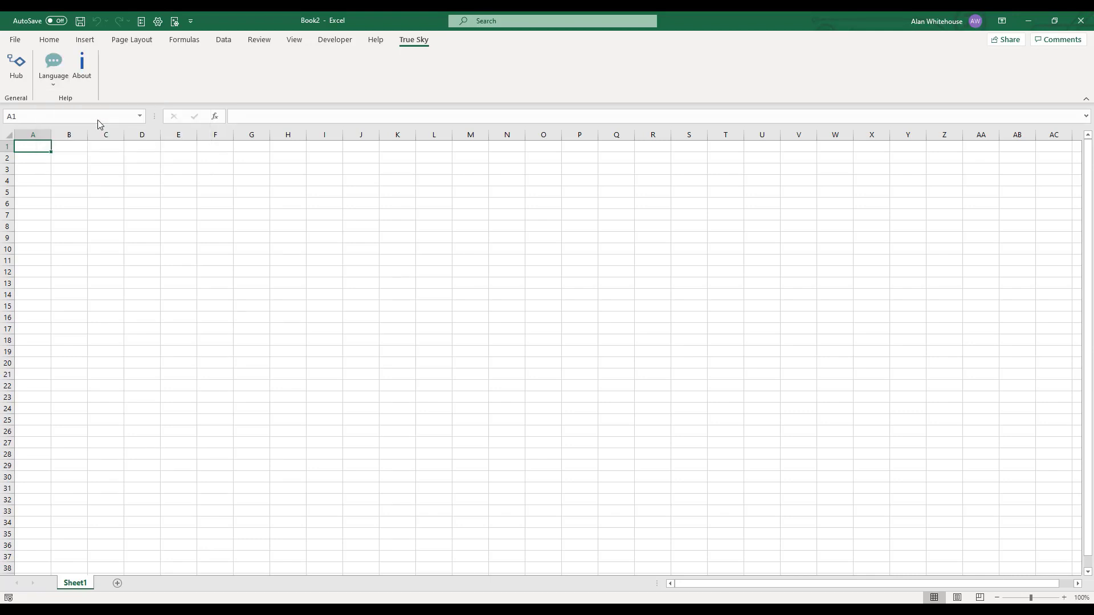
Step: Open the True Sky Hub and list the assignments under Annual Budget Cycle
left_click(19, 83)
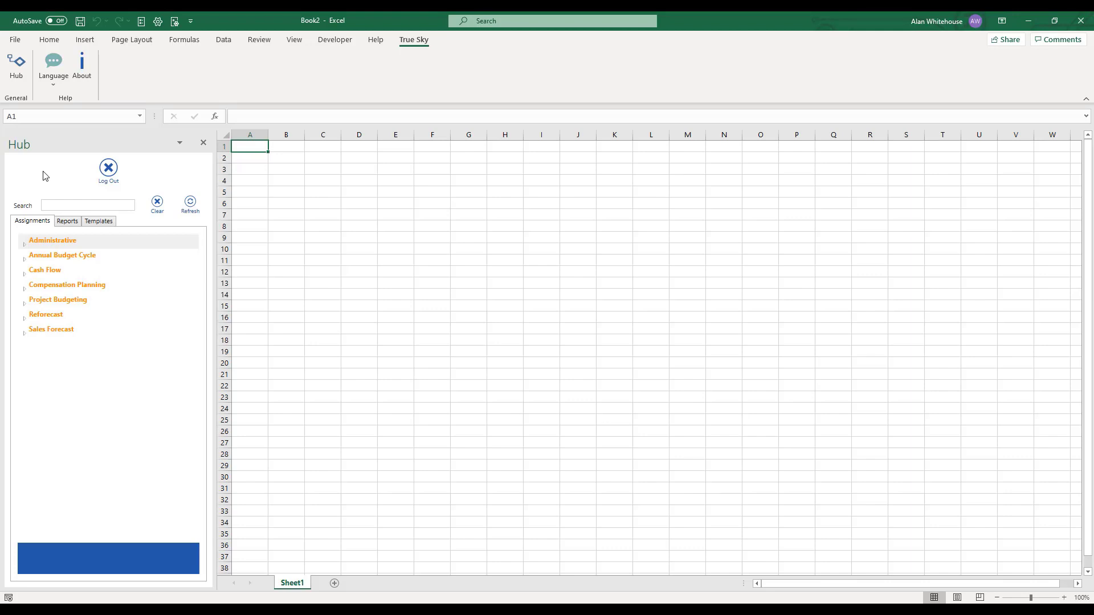
left_click(67, 223)
left_click(48, 223)
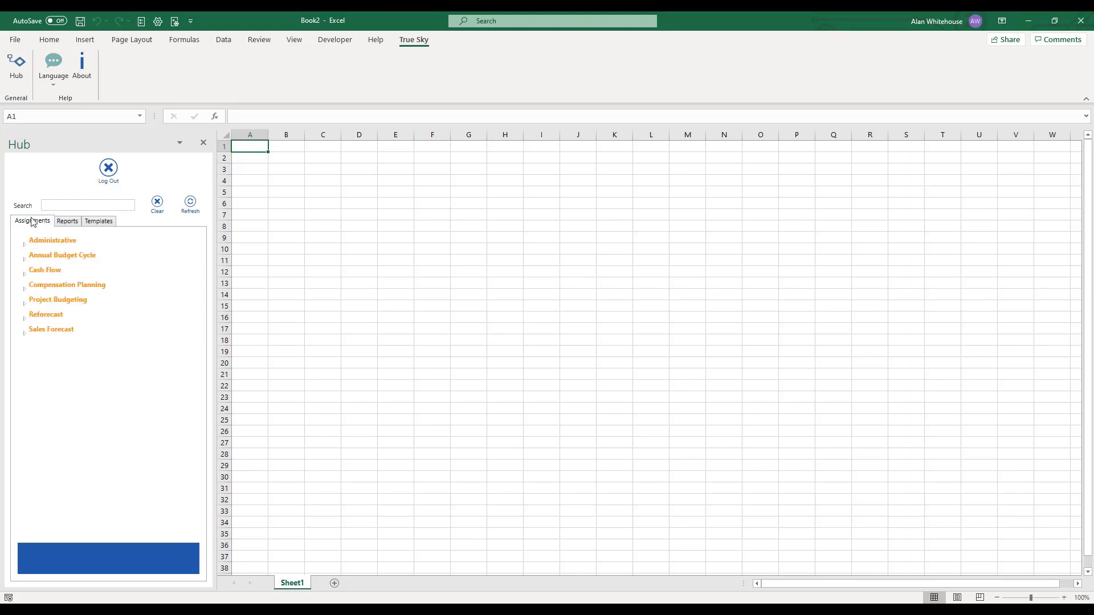
left_click(25, 260)
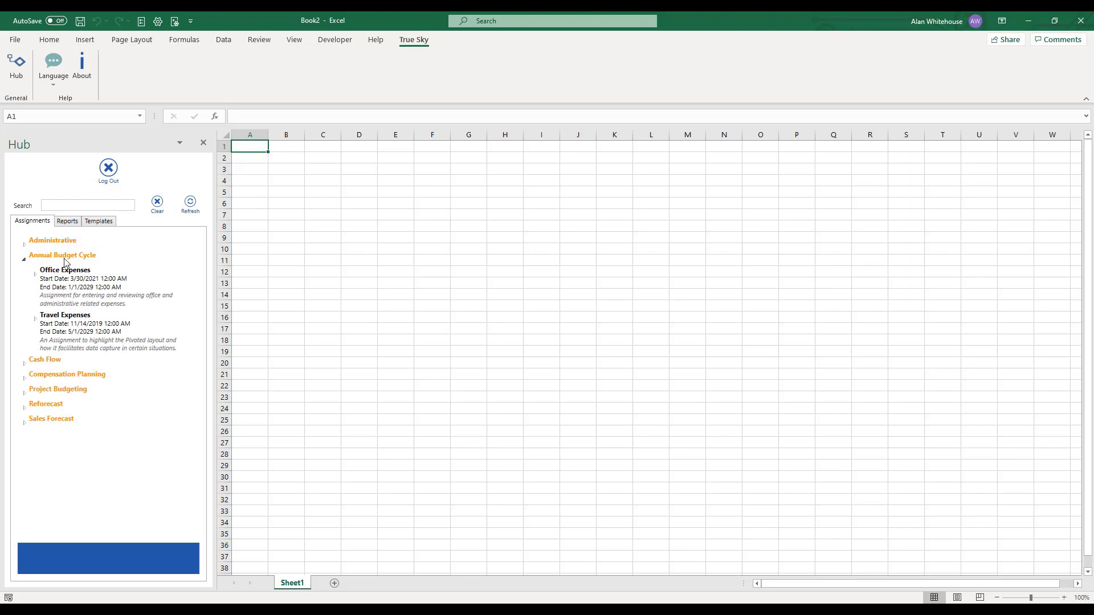
Step: Review the Hub reports available under Financial Statements and return to the assignments
left_click(66, 225)
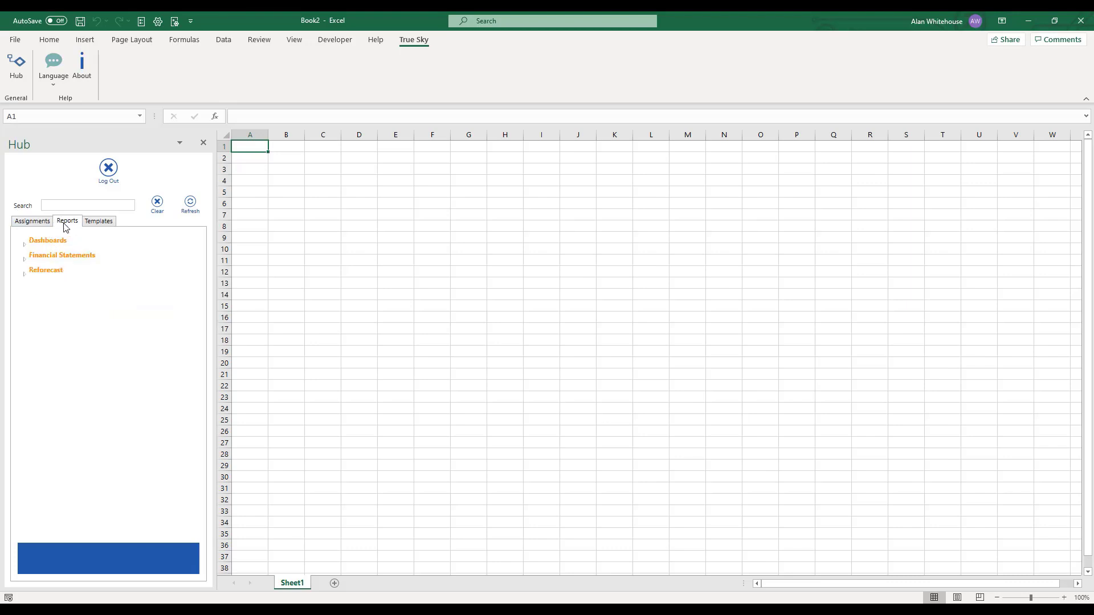
left_click(24, 261)
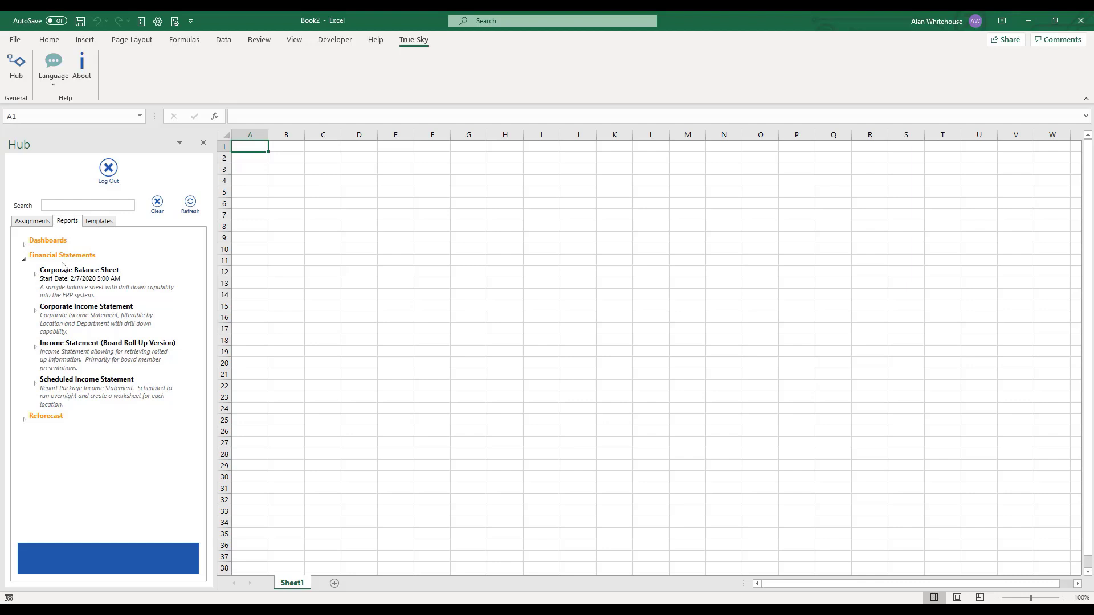
left_click(40, 222)
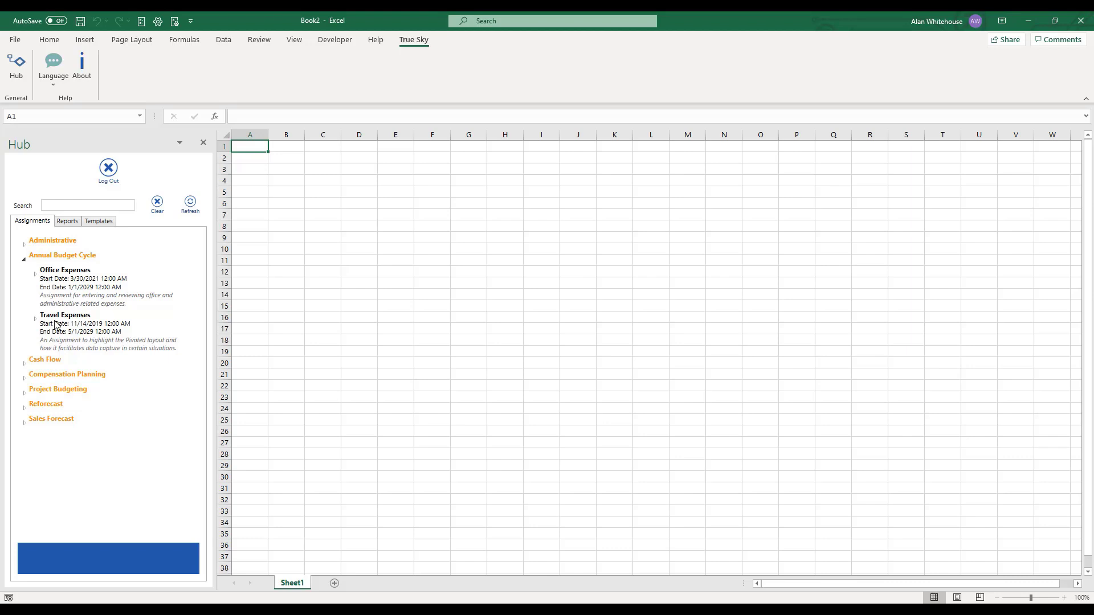
Step: Open Level 1 of the Office Expenses assignment and display the filters for its Office Expenses worksheet
left_click(36, 274)
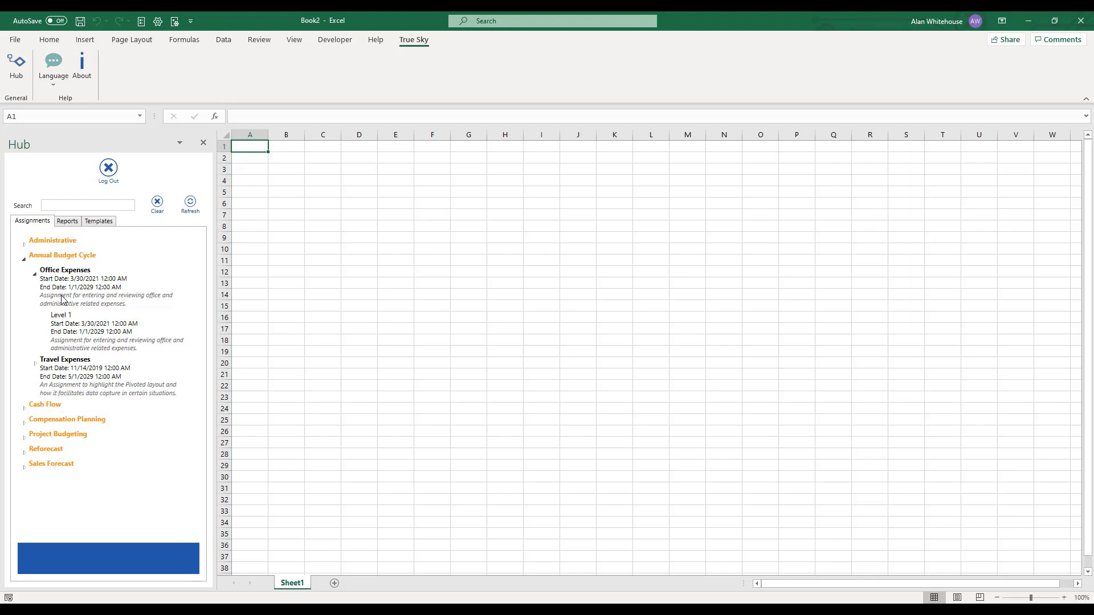
left_click(69, 327)
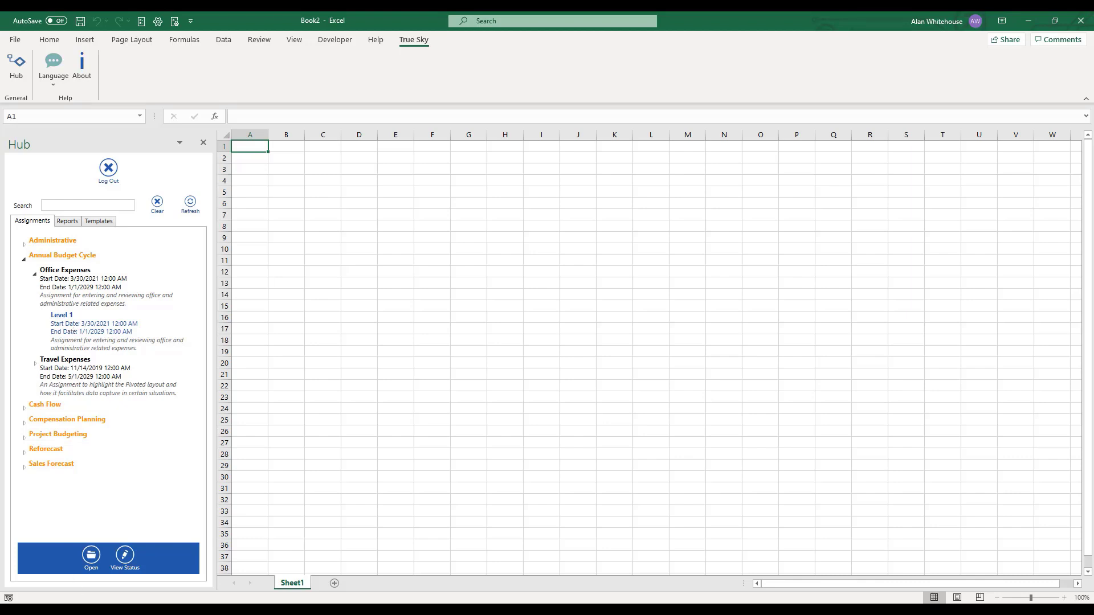
left_click(92, 555)
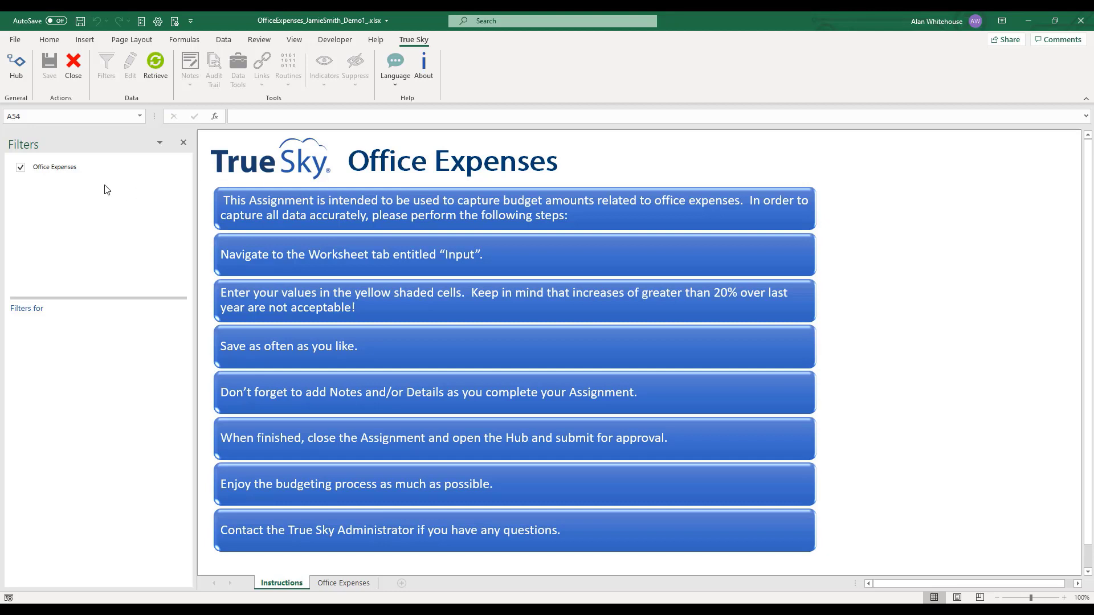
left_click(53, 173)
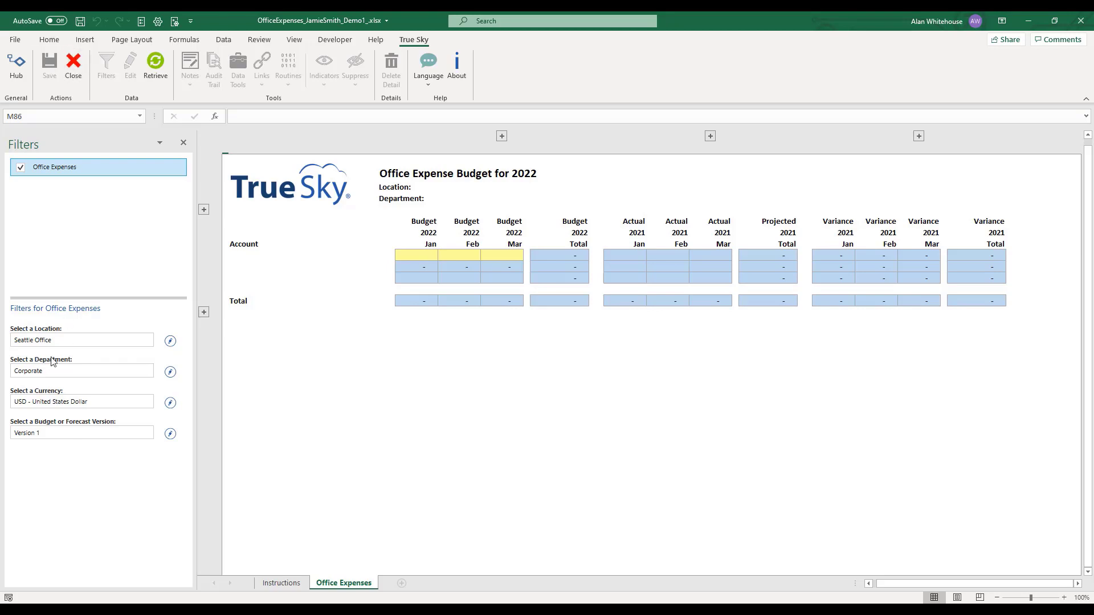
Step: Pick Washington, British Columbia and San Diego Office in the location filter
left_click(171, 344)
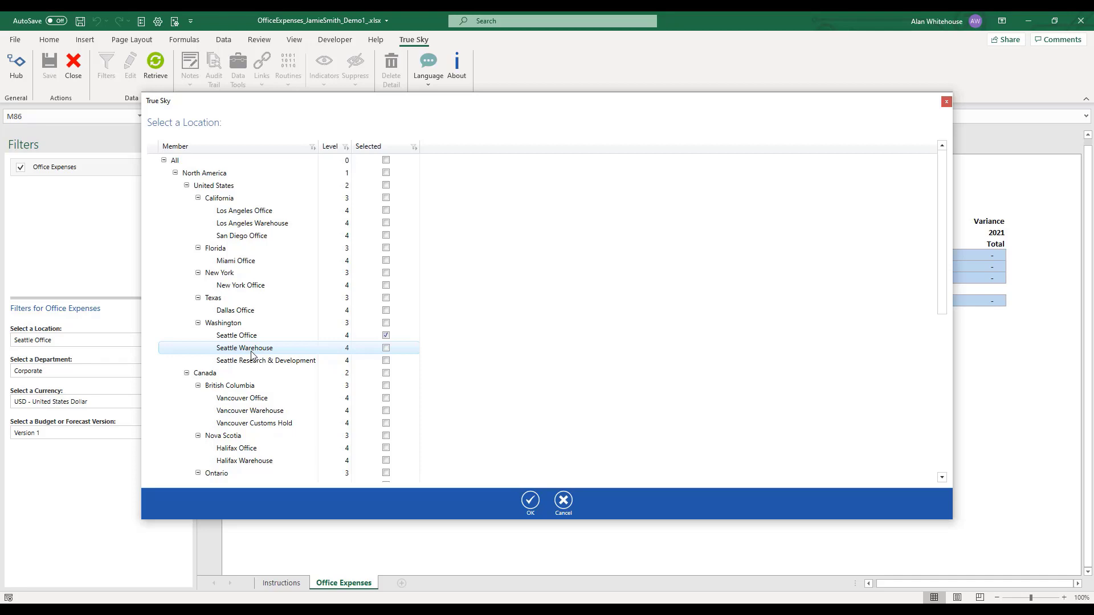
left_click(386, 323)
scroll(415, 346, "down", 1)
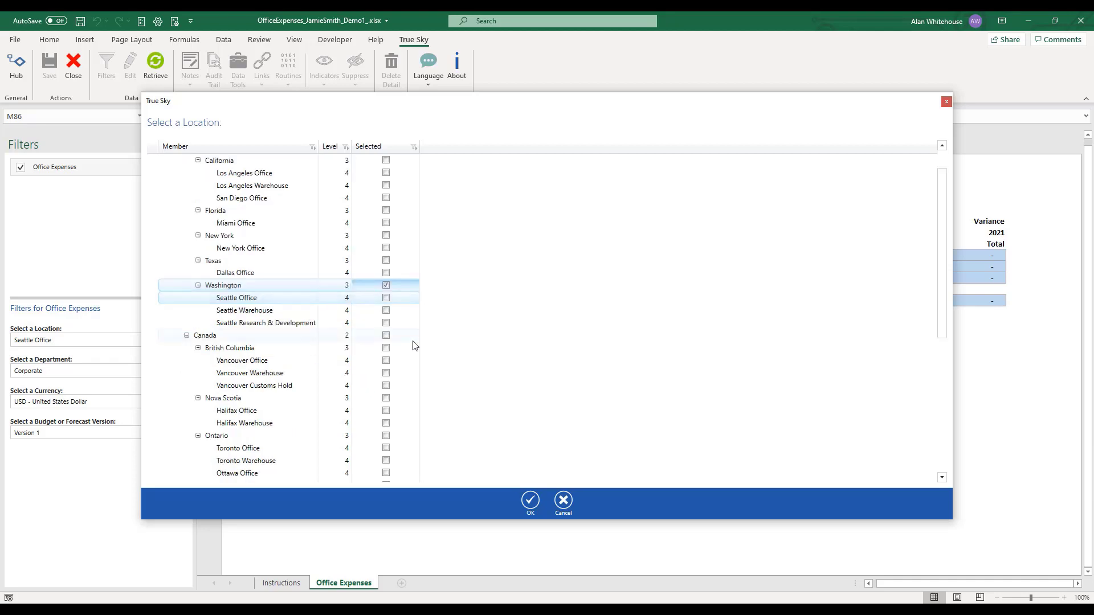
left_click(385, 349)
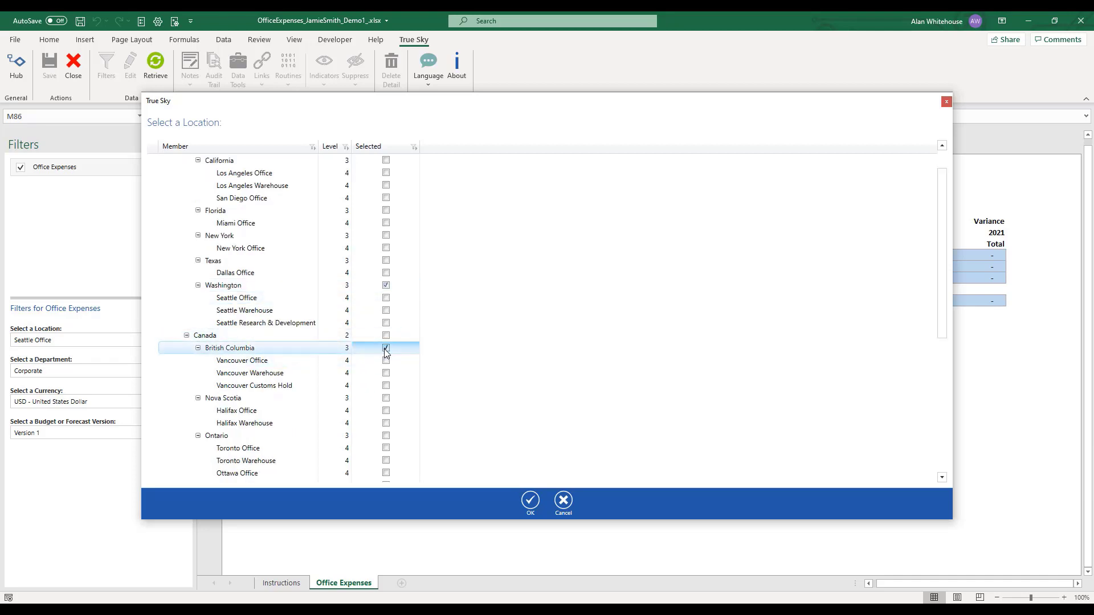
left_click(386, 198)
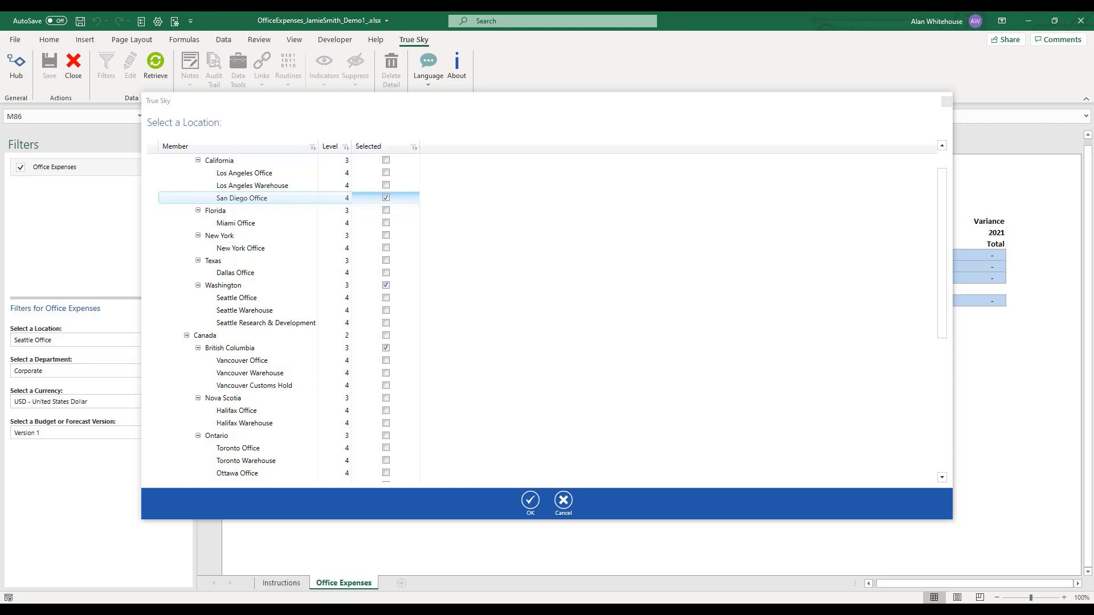
Step: Clear San Diego Office, Washington and British Columbia from the location filter and apply Seattle Office alone
scroll(547, 319, "up", 1)
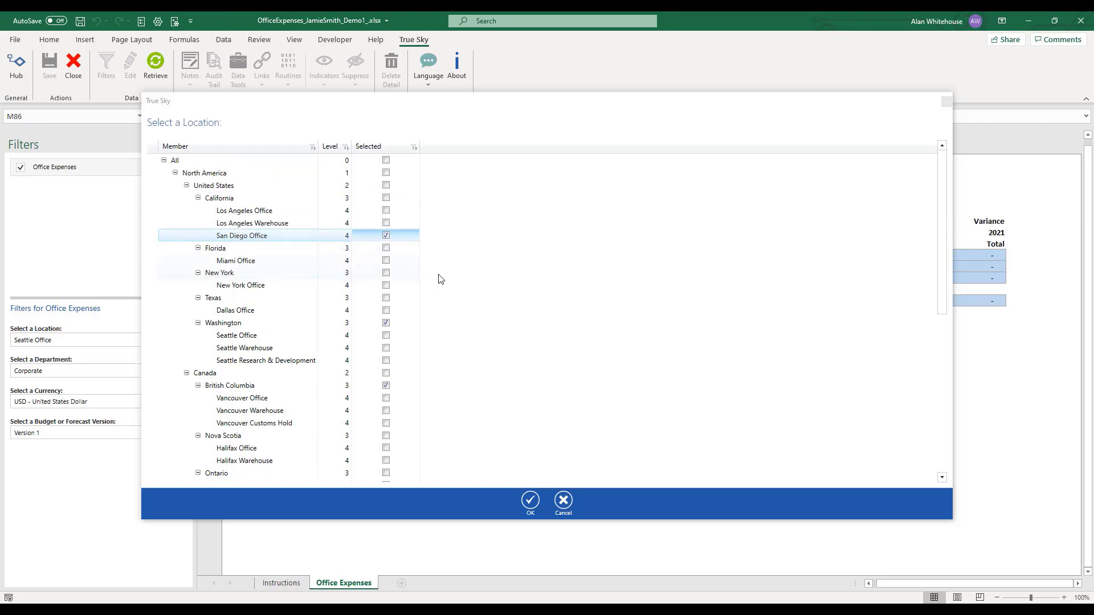
left_click(387, 240)
left_click(386, 236)
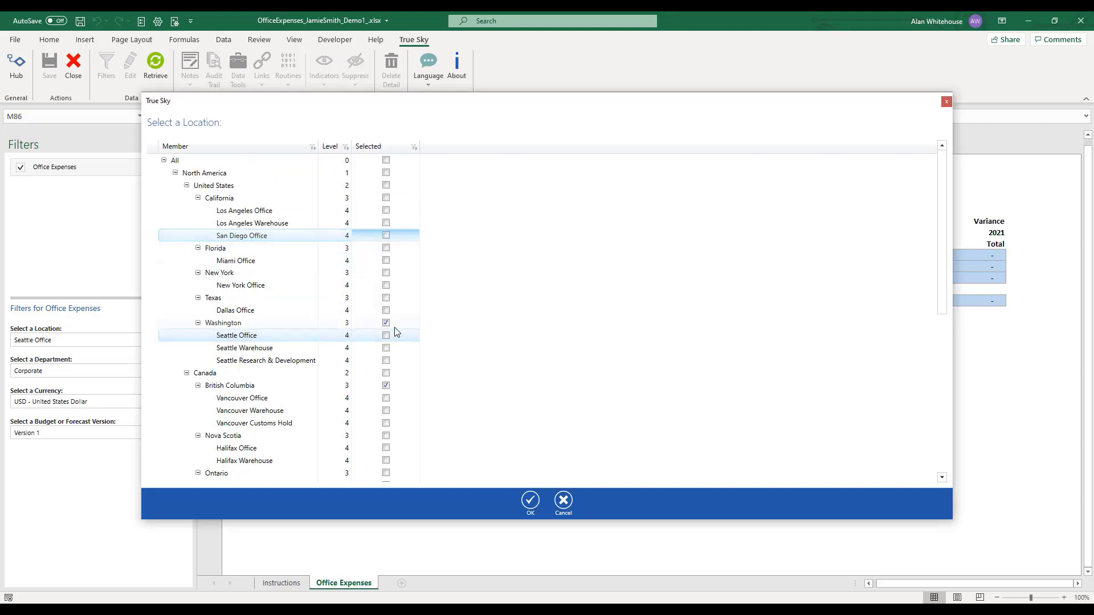
left_click(385, 323)
left_click(386, 336)
left_click(386, 386)
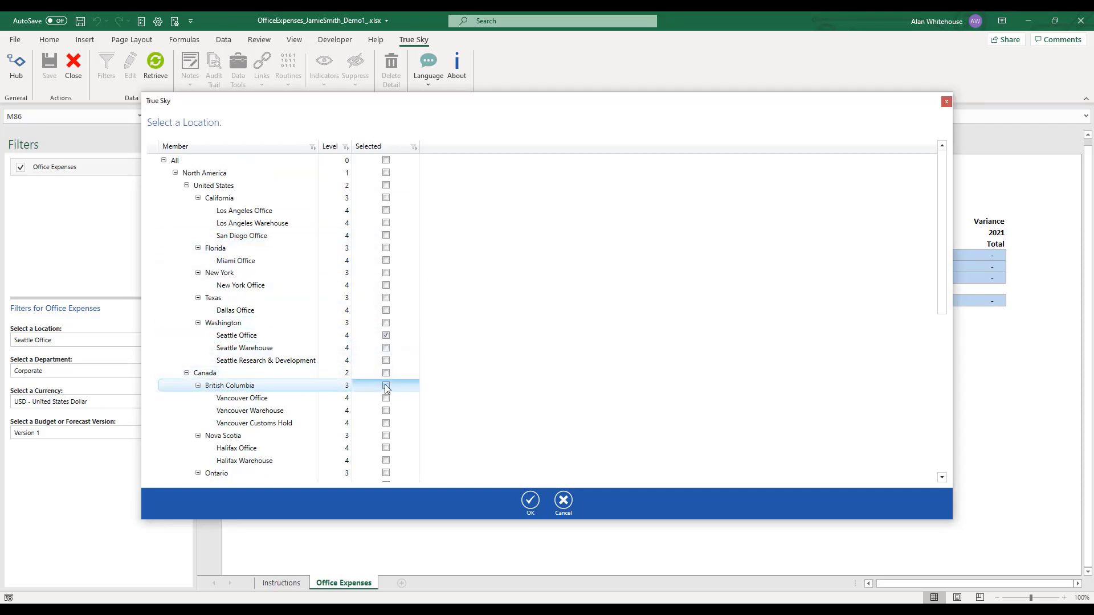
left_click(531, 501)
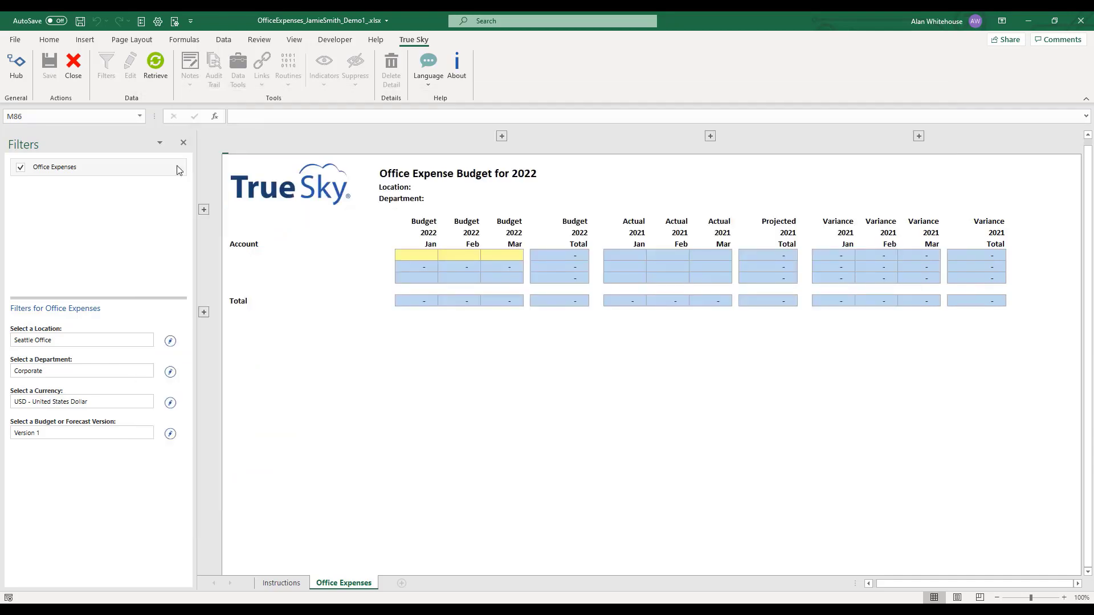
Step: Retrieve the Office Expenses data for the chosen filters and close the filter settings
left_click(150, 66)
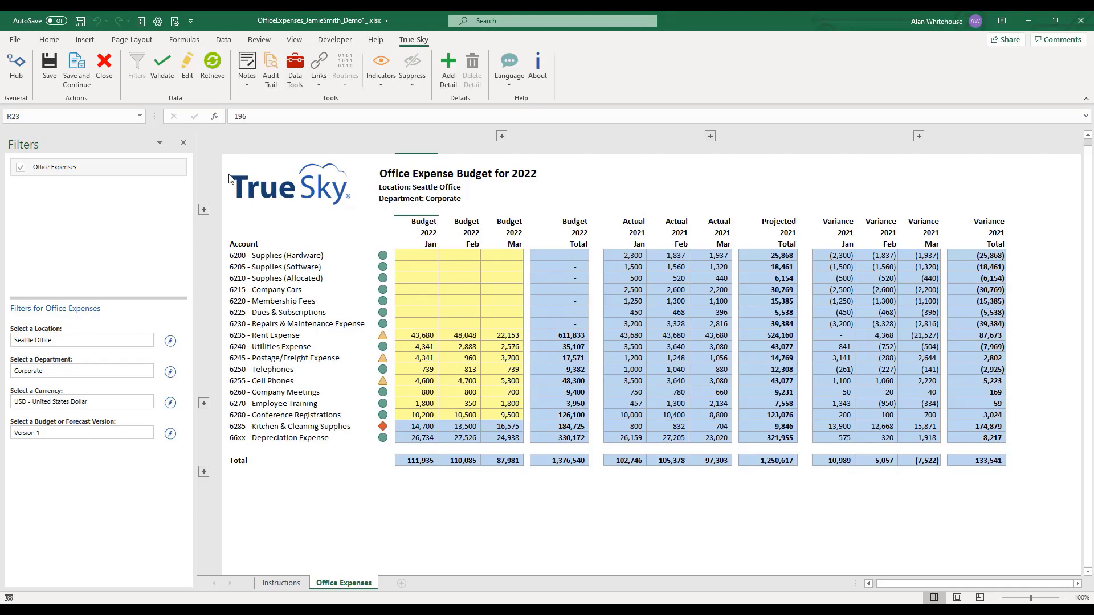
left_click(183, 143)
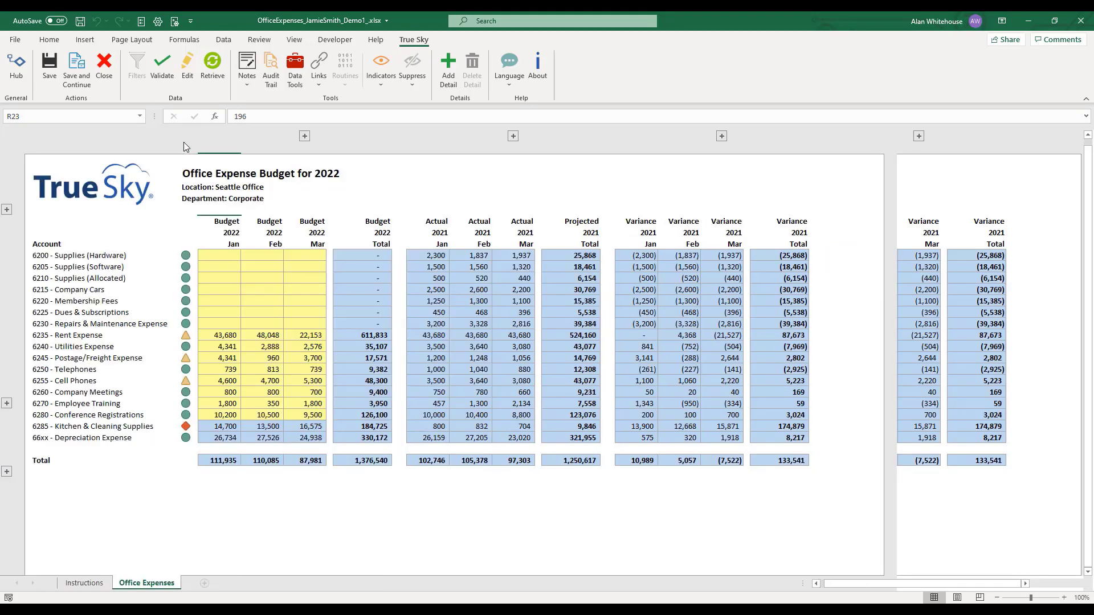
left_click(1064, 598)
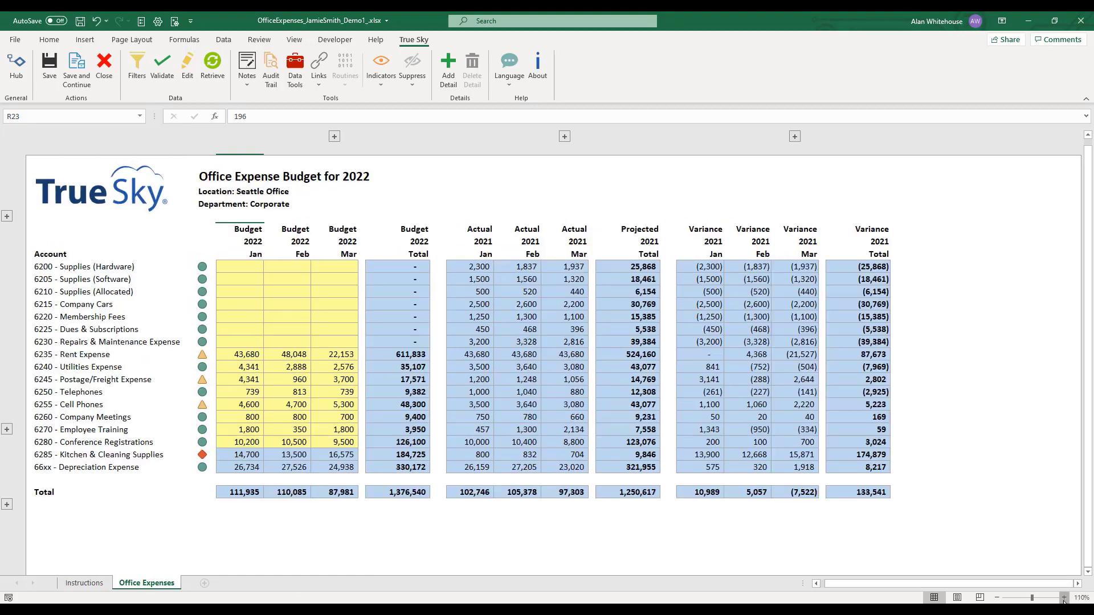
left_click(1064, 597)
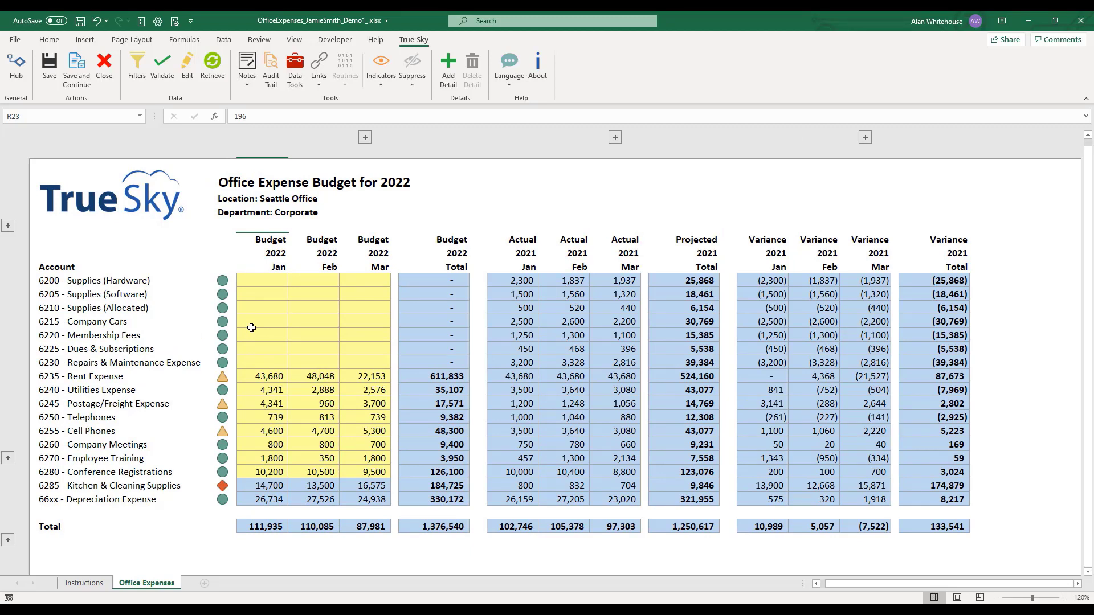
Step: Examine the hidden monthly columns of the 2022 budget and the 2021 figures, collapsing each group again
left_click(127, 350)
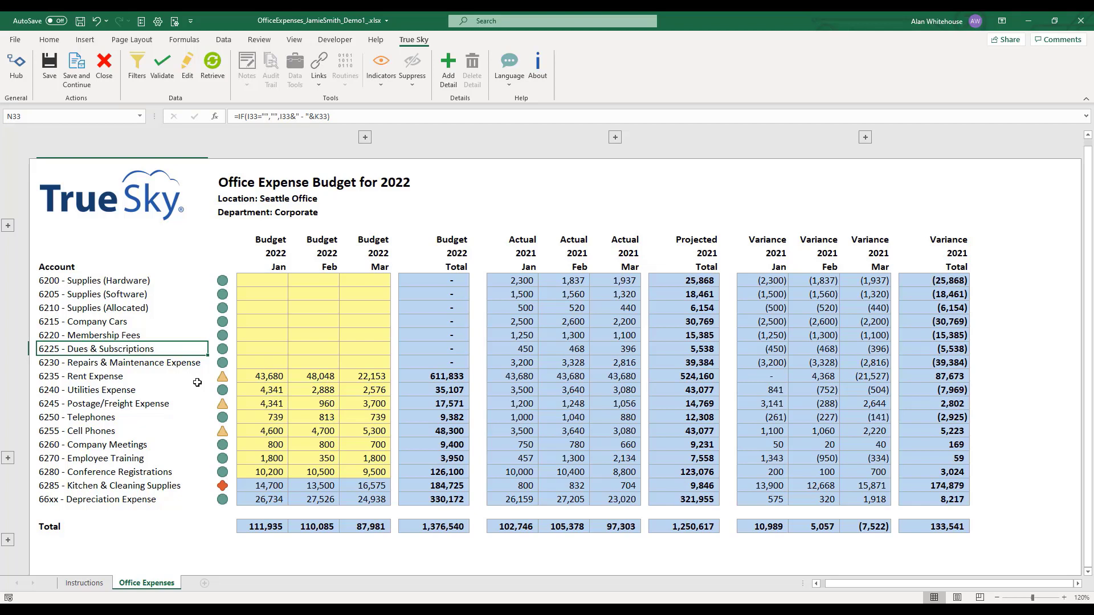
left_click(366, 139)
left_click(366, 138)
left_click(615, 138)
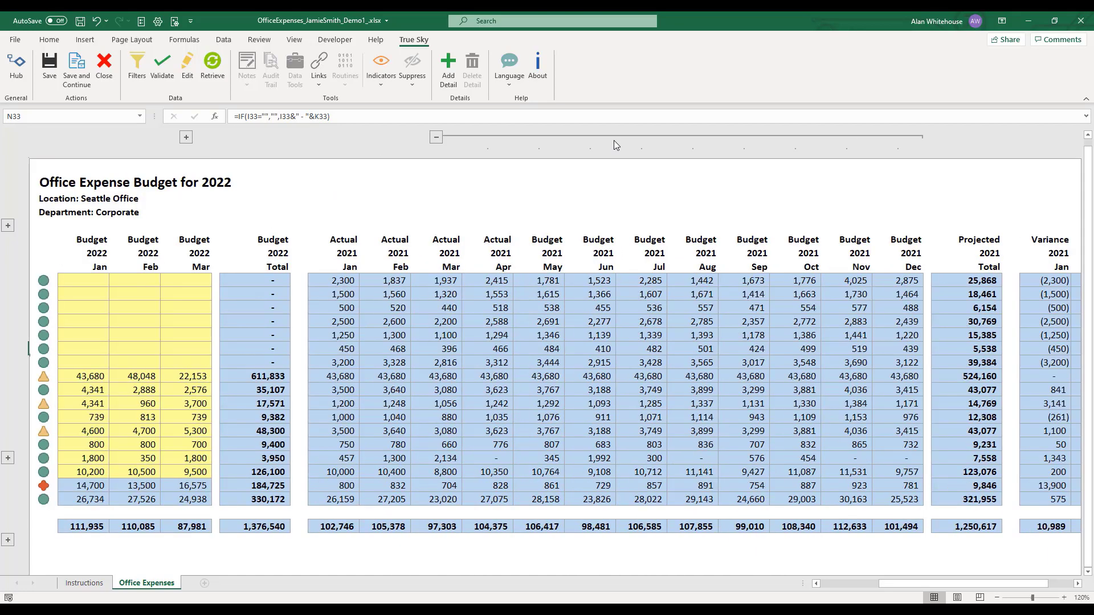
left_click(437, 138)
left_click_drag(910, 583, 846, 579)
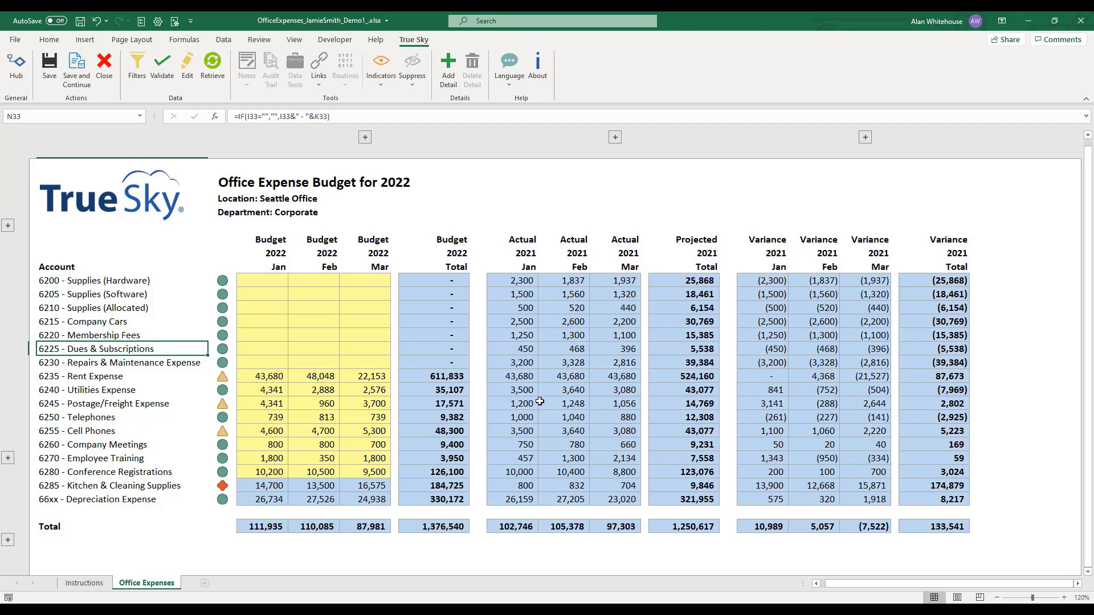
left_click(263, 269)
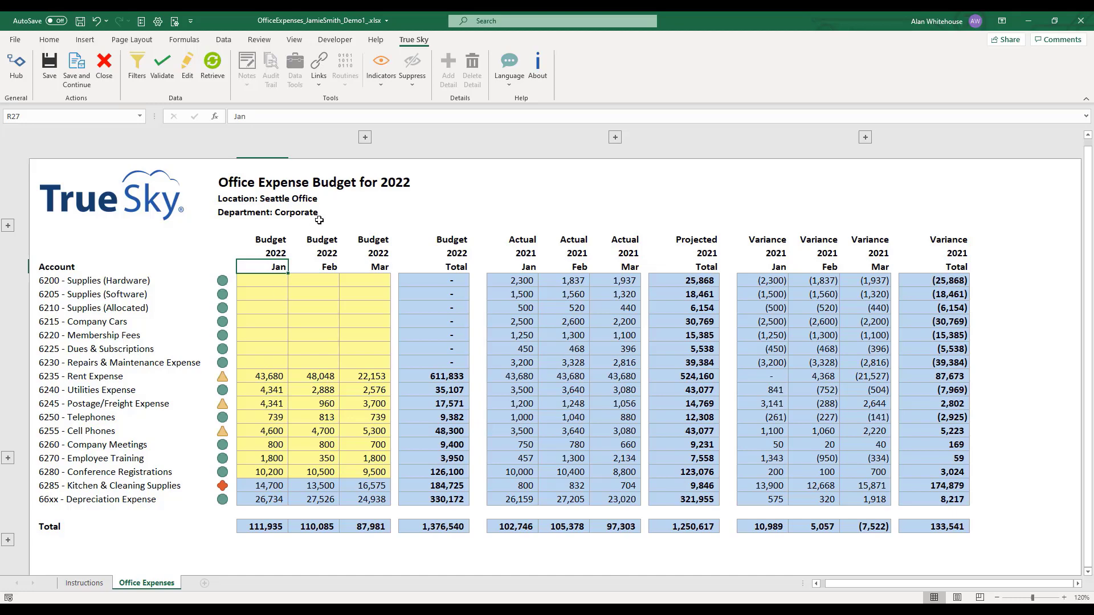
left_click(365, 137)
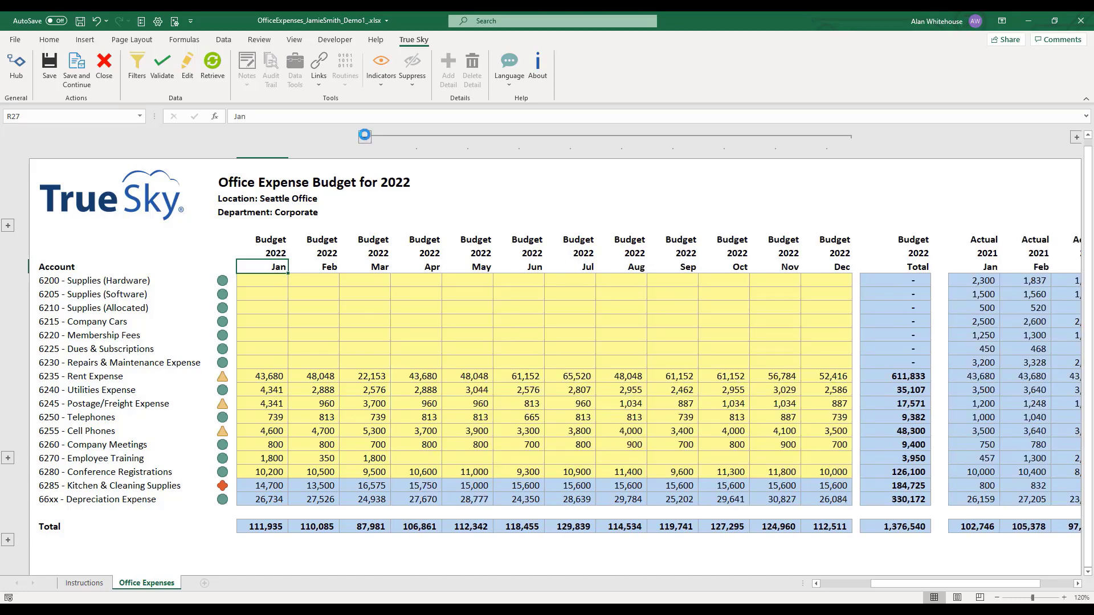
left_click(365, 136)
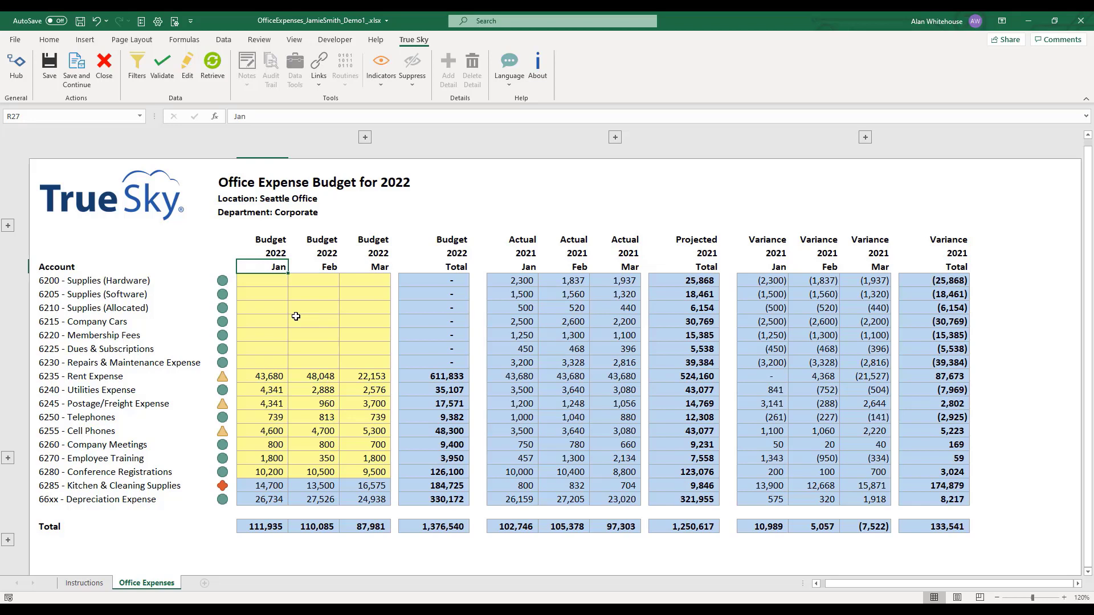
Step: Enter January 2022 budget amounts of 1000 for Supplies (Hardware) and 2000 for Supplies (Software)
left_click(251, 276)
type("1000")
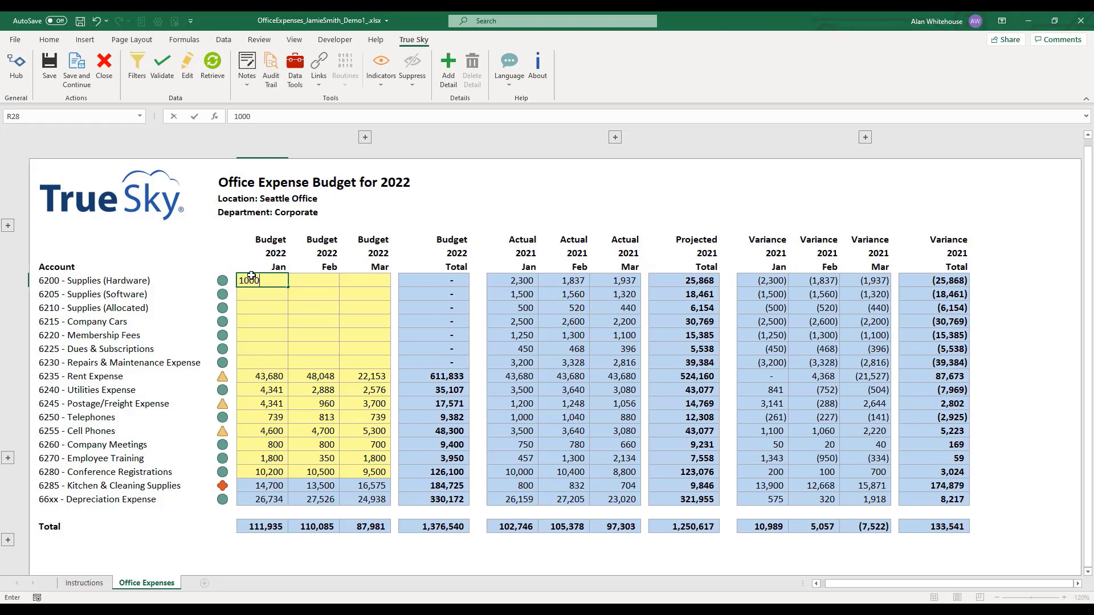
key("Return")
type("2,00")
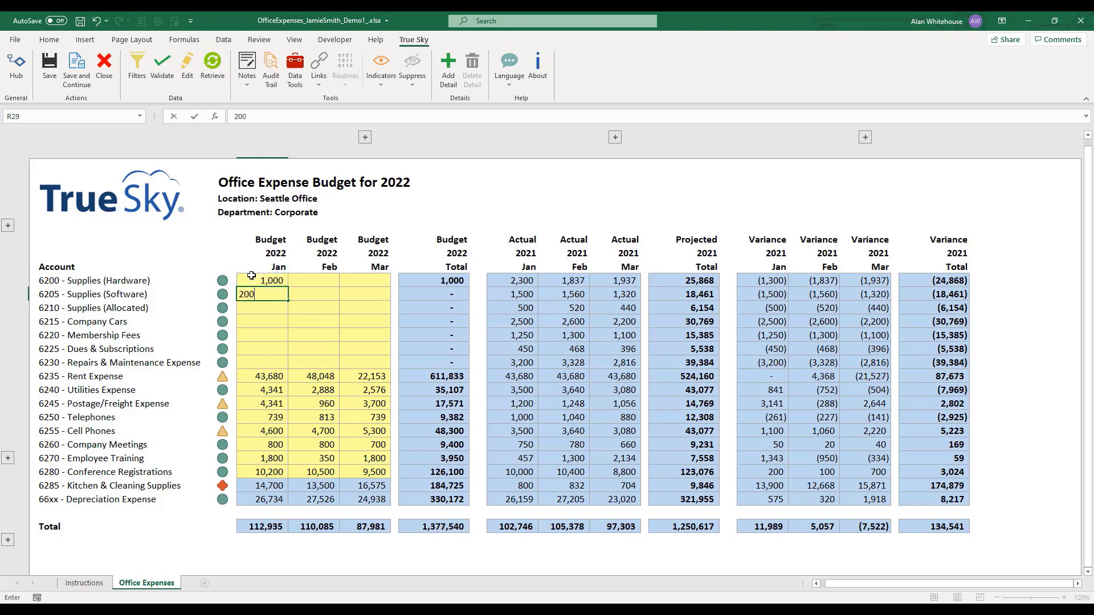
type("0")
key("Return")
Step: Copy the January 2022 amounts of both upper Supplies accounts to Supplies (Allocated) and Company Cars, then fill the series down to Dues & Subscriptions
left_click(256, 285)
left_click_drag(256, 286, 261, 293)
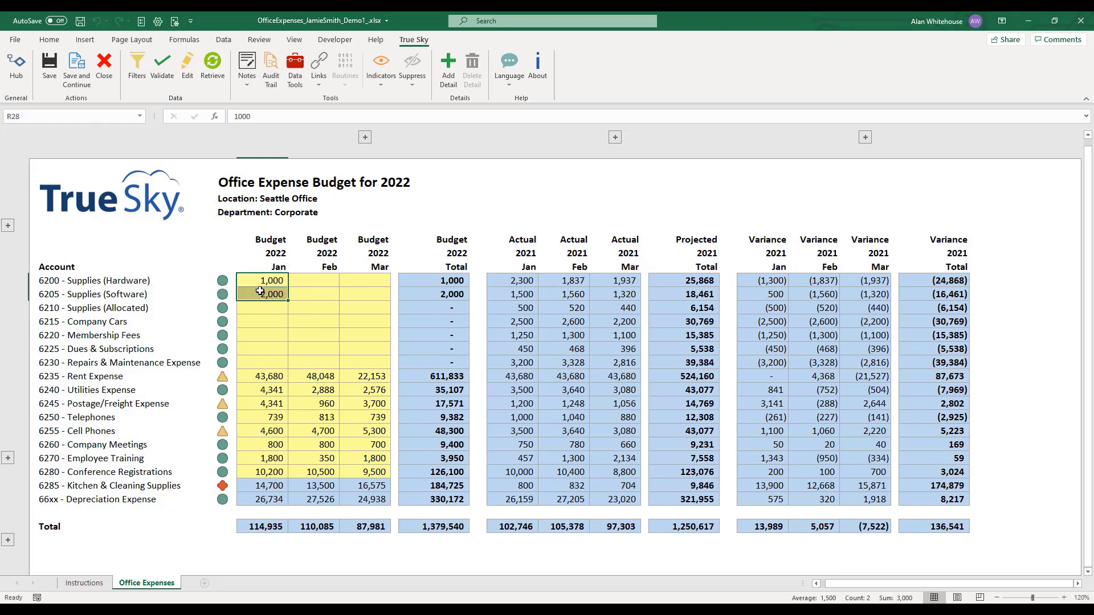
key("ctrl+c")
left_click(276, 311)
key("ctrl+v")
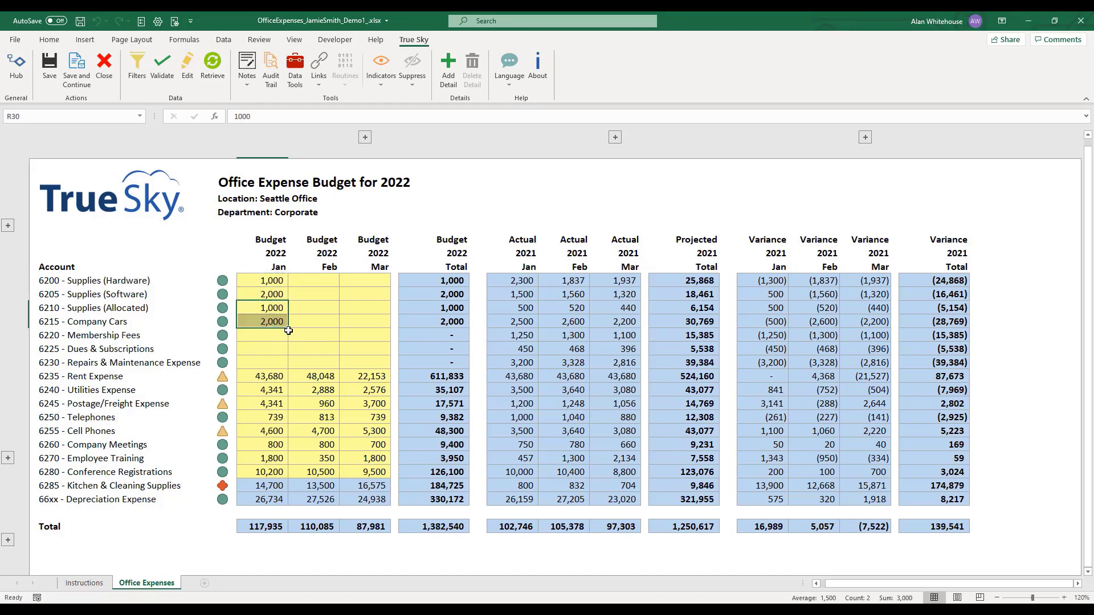
left_click_drag(289, 329, 292, 353)
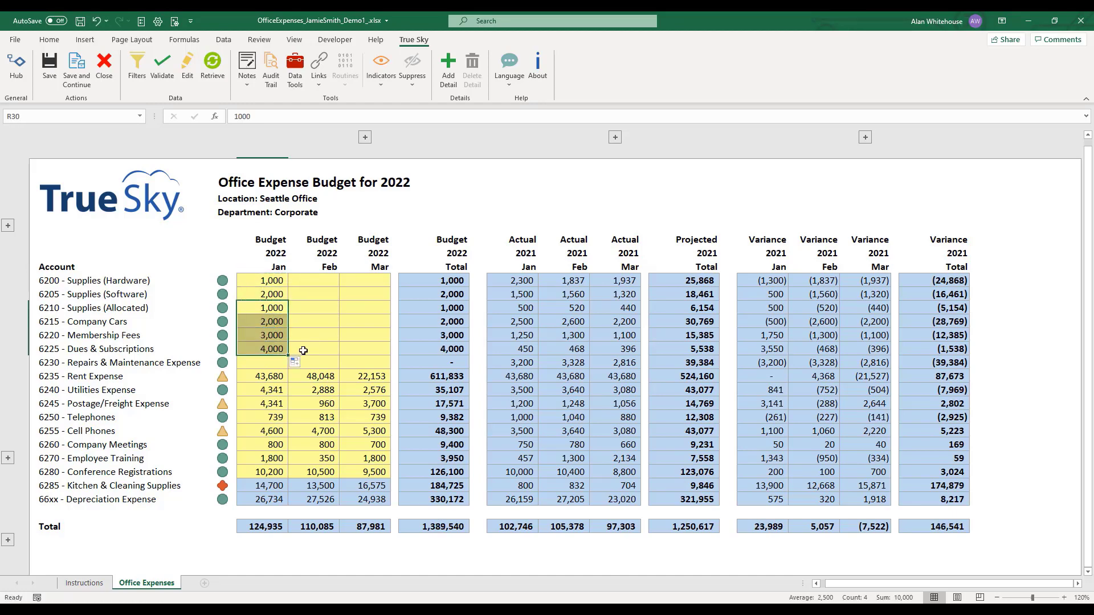
Step: Enter =sum(R28:R33) as the March 2022 budget for Supplies (Hardware) and save the data
left_click(348, 282)
type("=sum(")
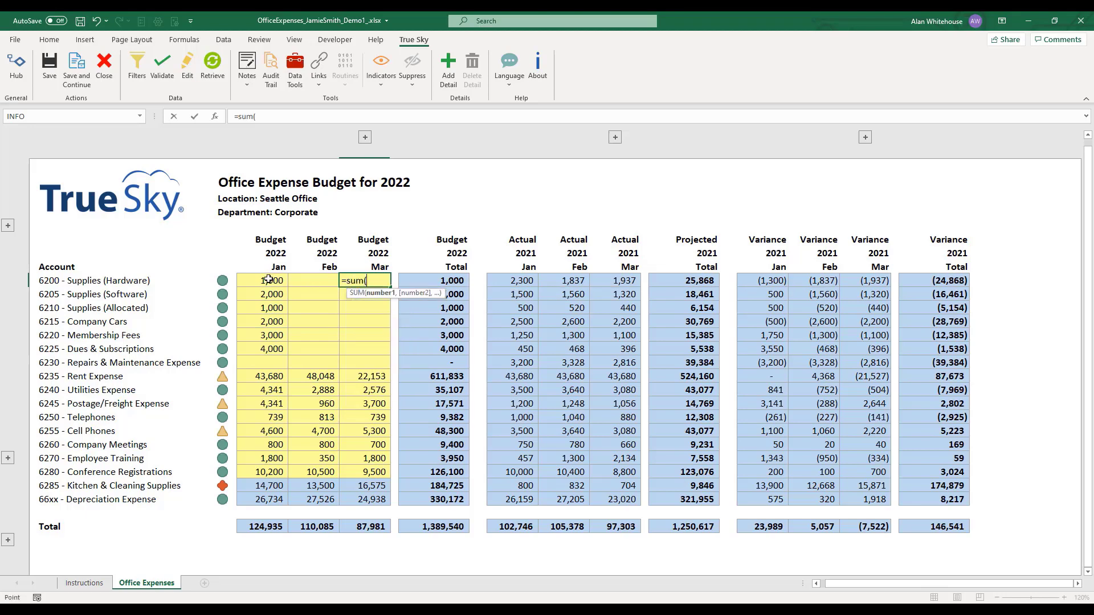
left_click_drag(269, 280, 265, 345)
type(")")
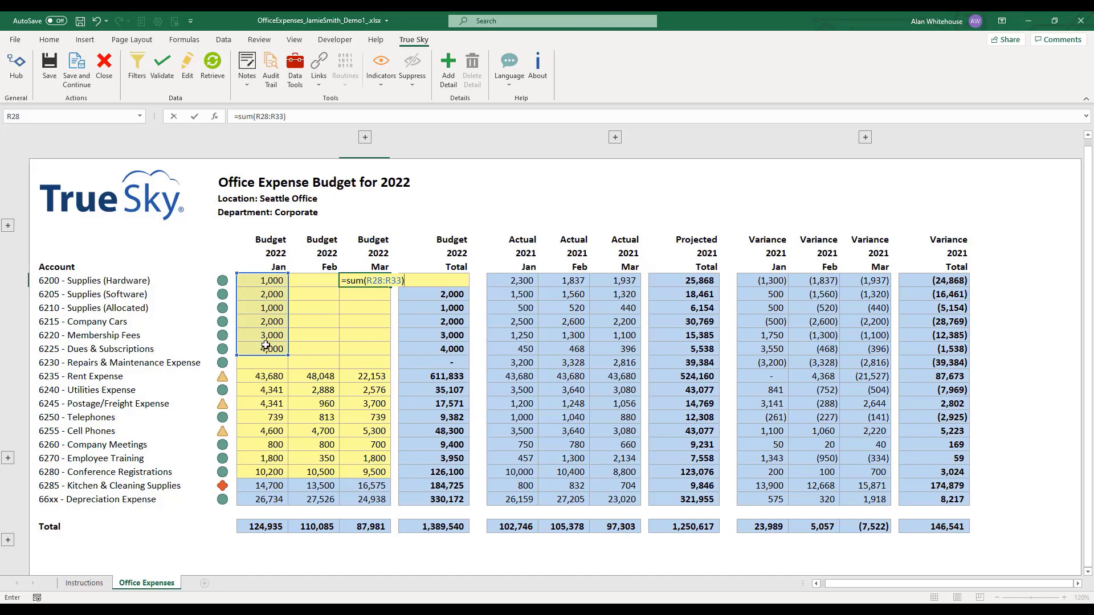
key("Return")
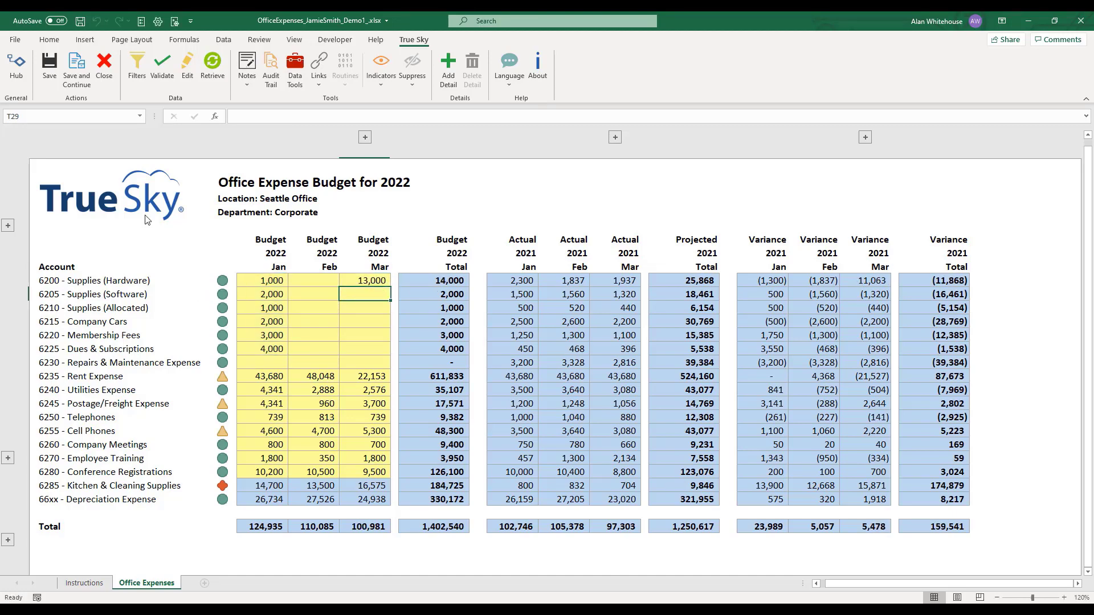
left_click(49, 73)
Step: Try to overwrite the January 2021 actual for Supplies (Hardware) with 1
left_click(525, 281)
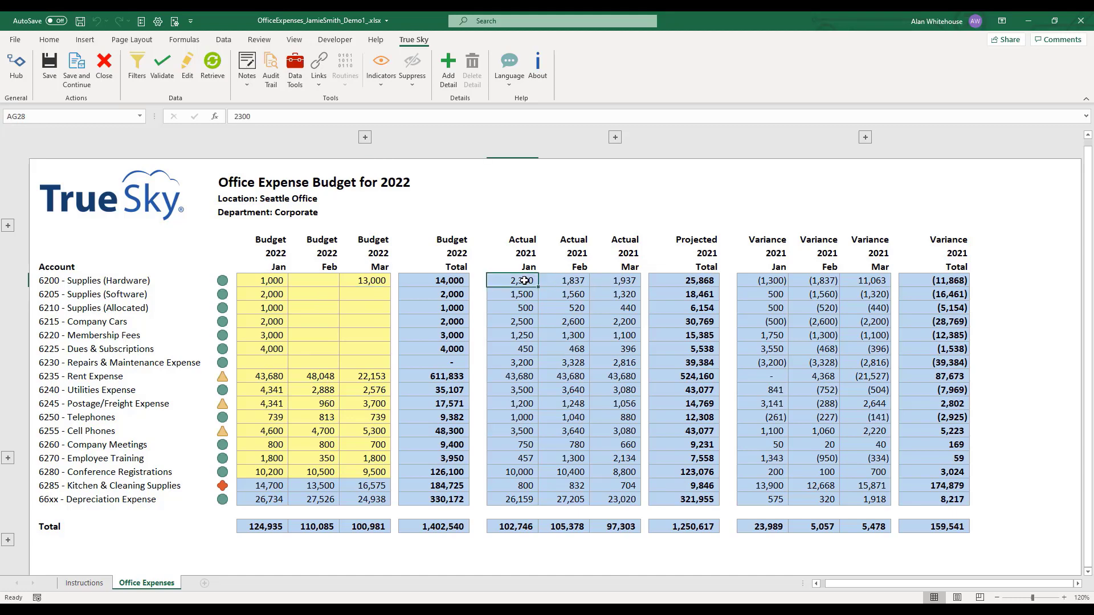
key("1")
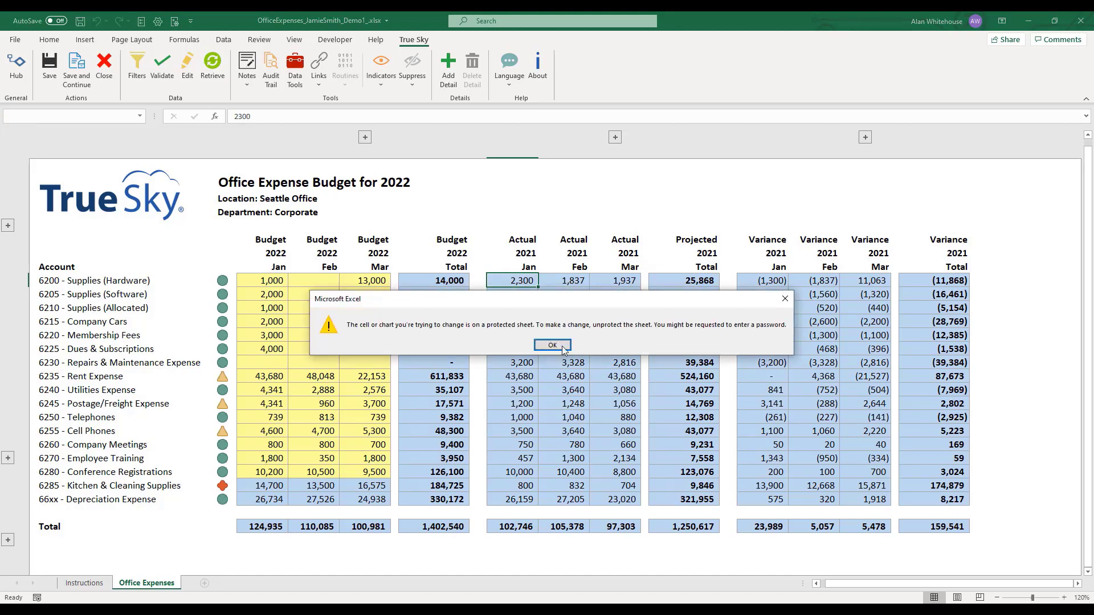
left_click(556, 347)
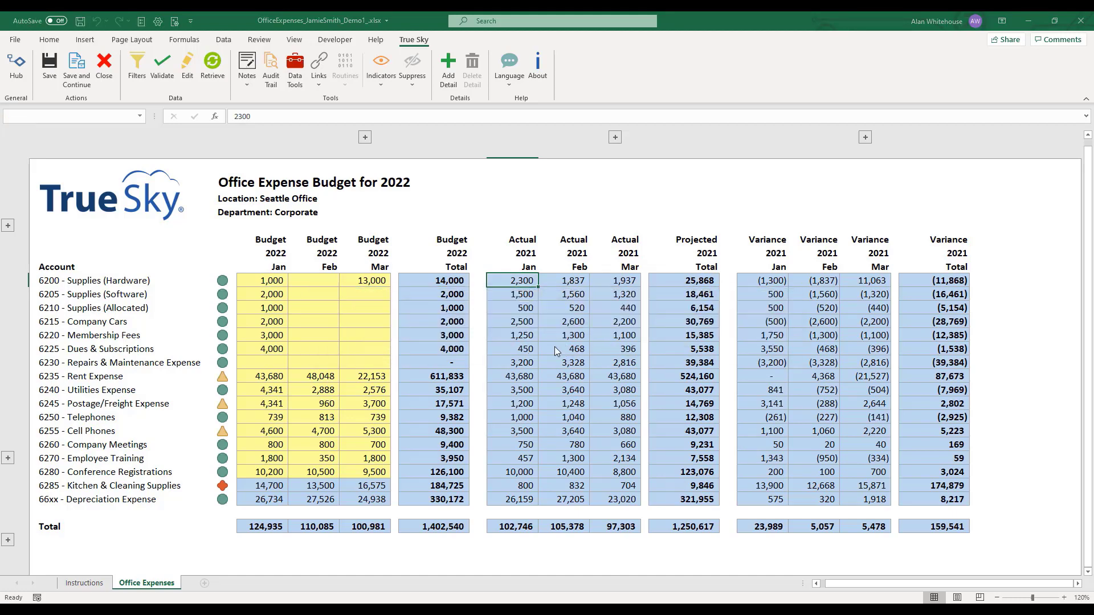
right_click(514, 281)
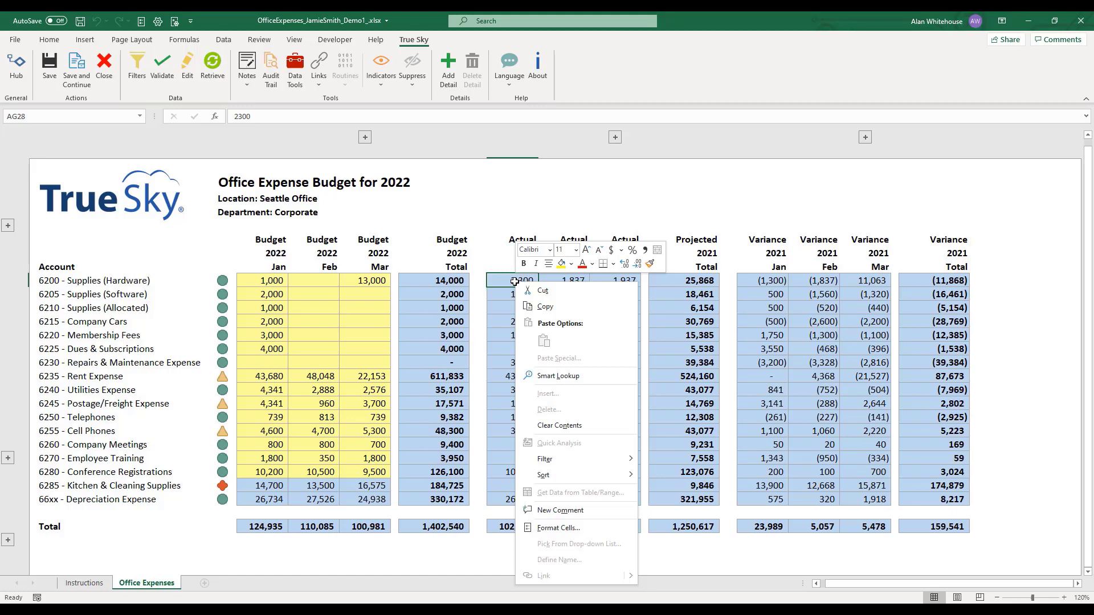
left_click(515, 281)
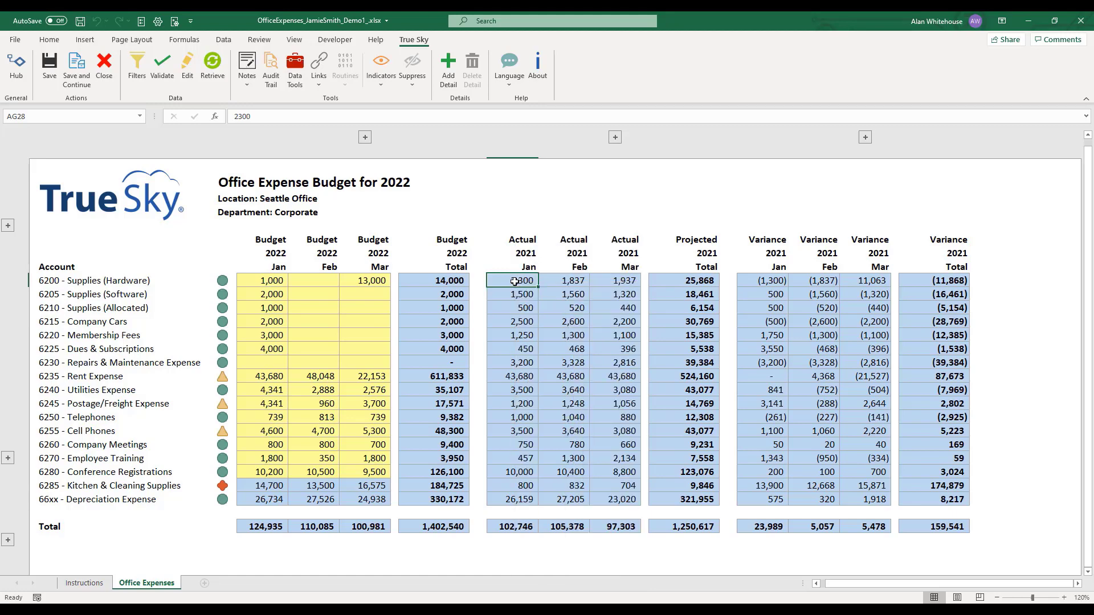
Step: Preview the Red - Yellow - Green color scale on the January to March 2021 actuals from Supplies (Hardware) to Employee Training without applying it
left_click_drag(516, 282, 619, 459)
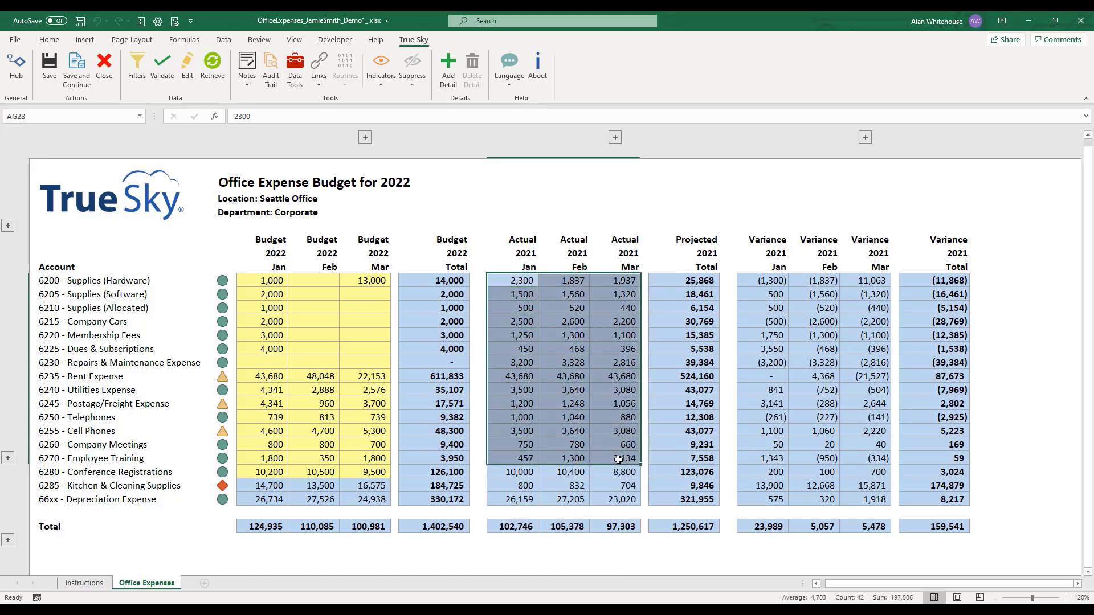
left_click(48, 40)
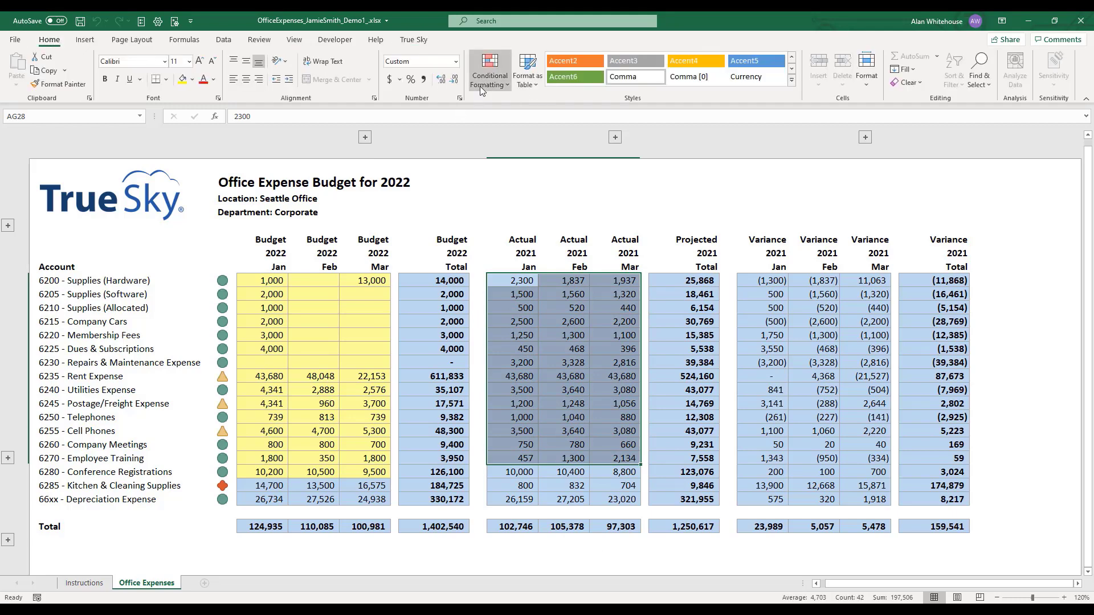
left_click(489, 71)
mouse_move(516, 192)
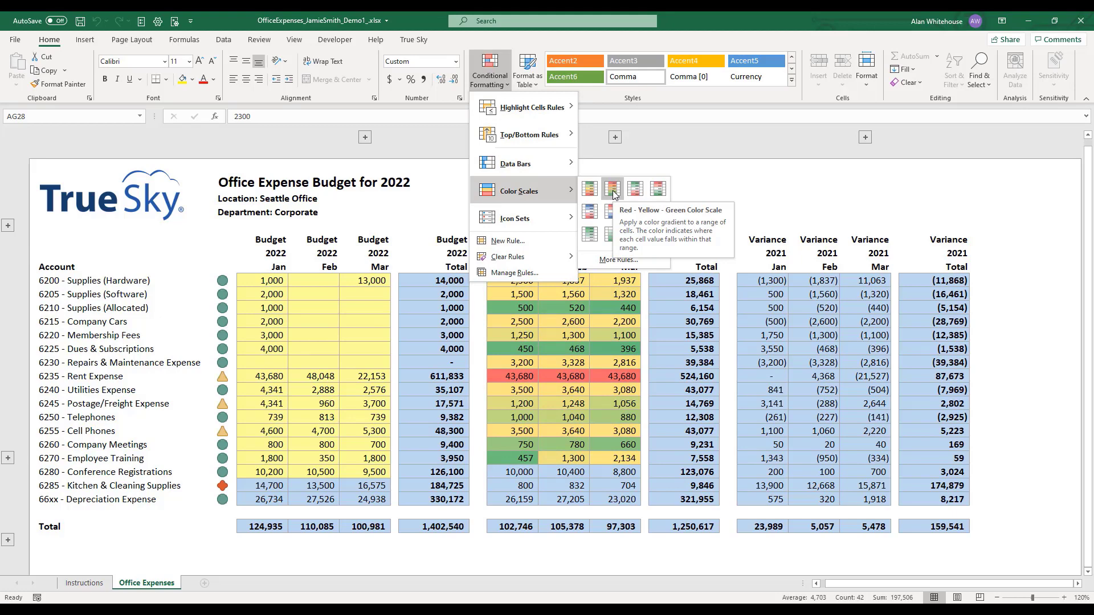
left_click(659, 46)
left_click(514, 281)
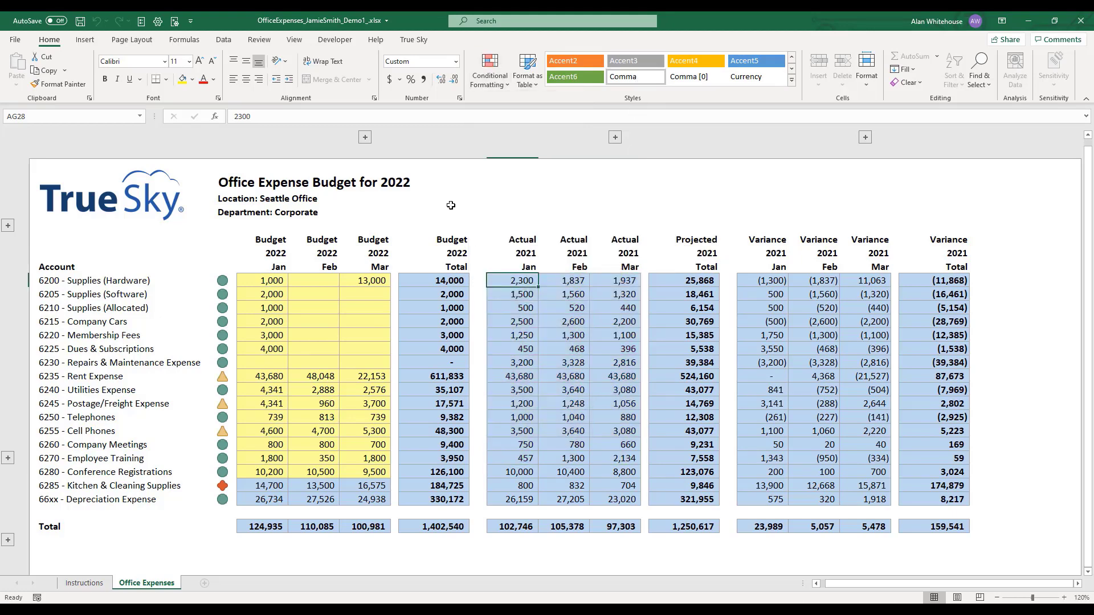
left_click(412, 40)
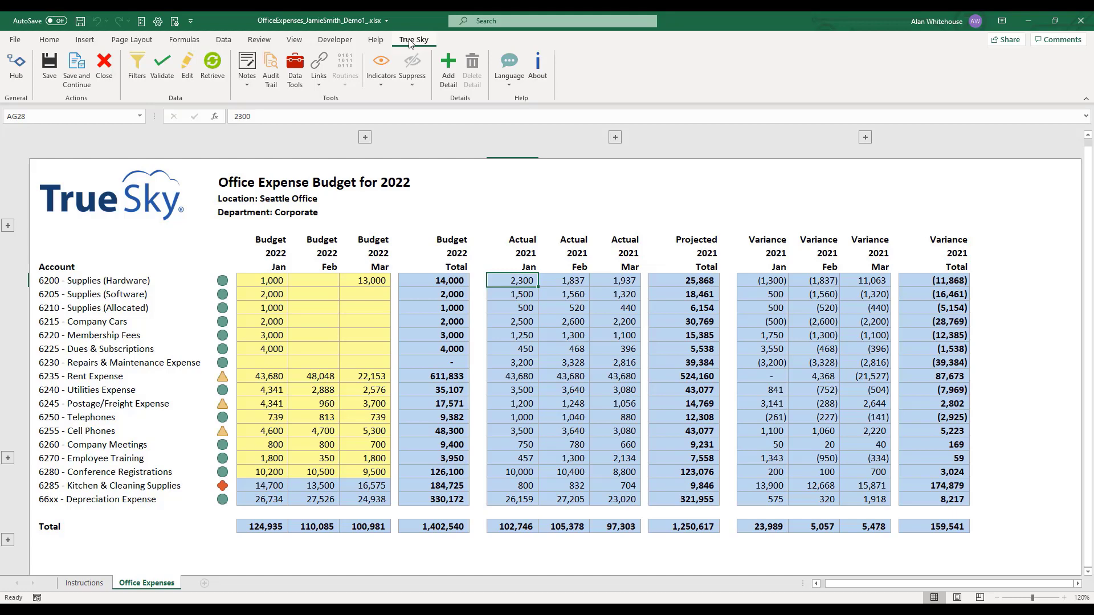
Step: Set the January 2022 Supplies (Hardware) budget to the 7,203.39 entry of 03/30/2021 12:51 PM from its audit trail and close the history
left_click(271, 282)
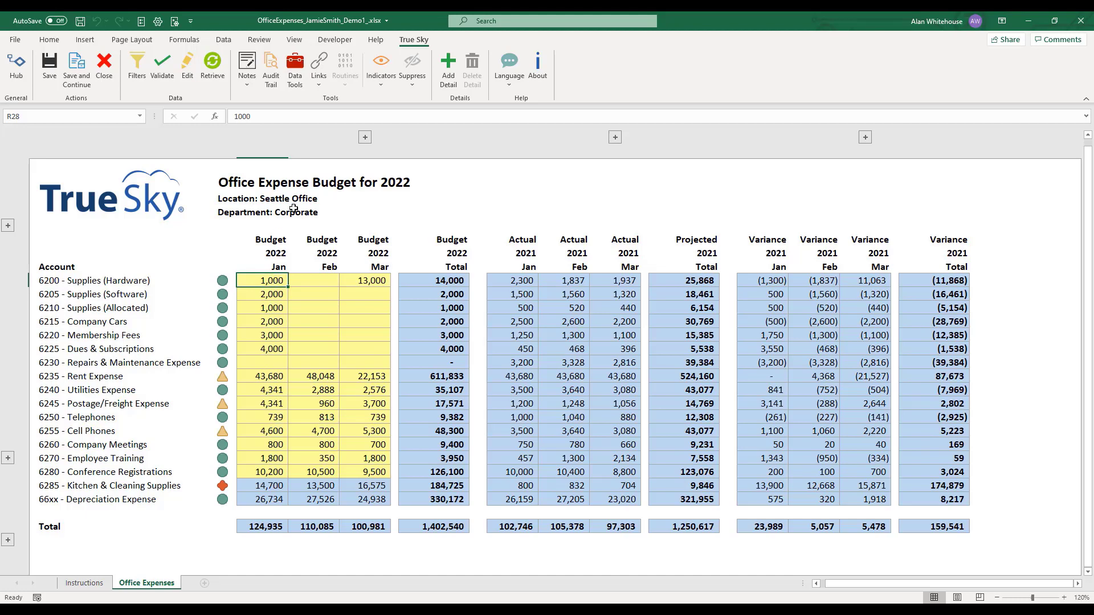
left_click(273, 78)
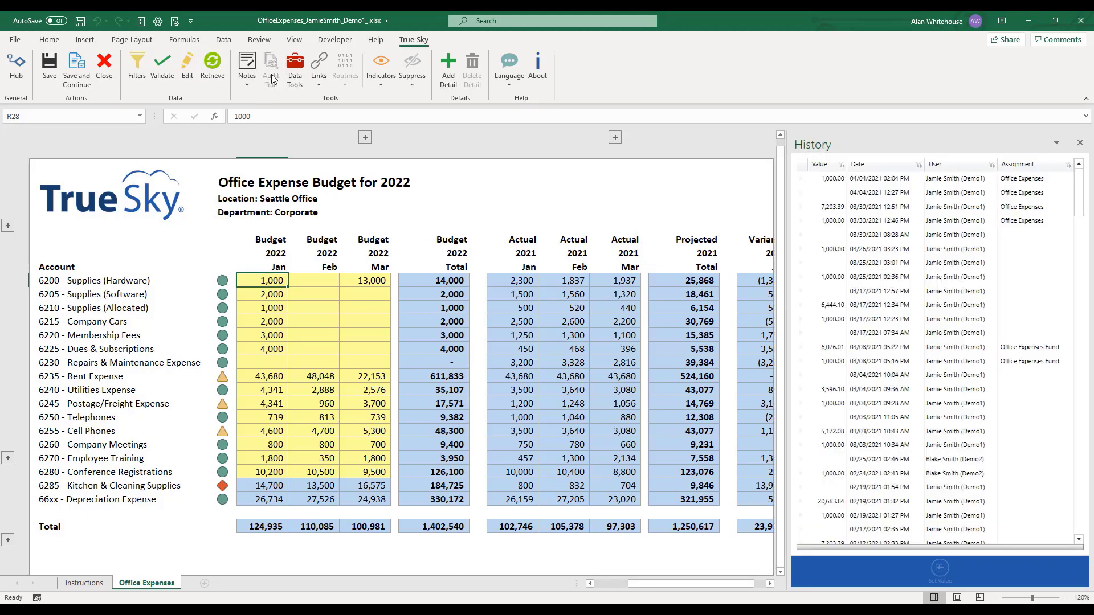
left_click(854, 210)
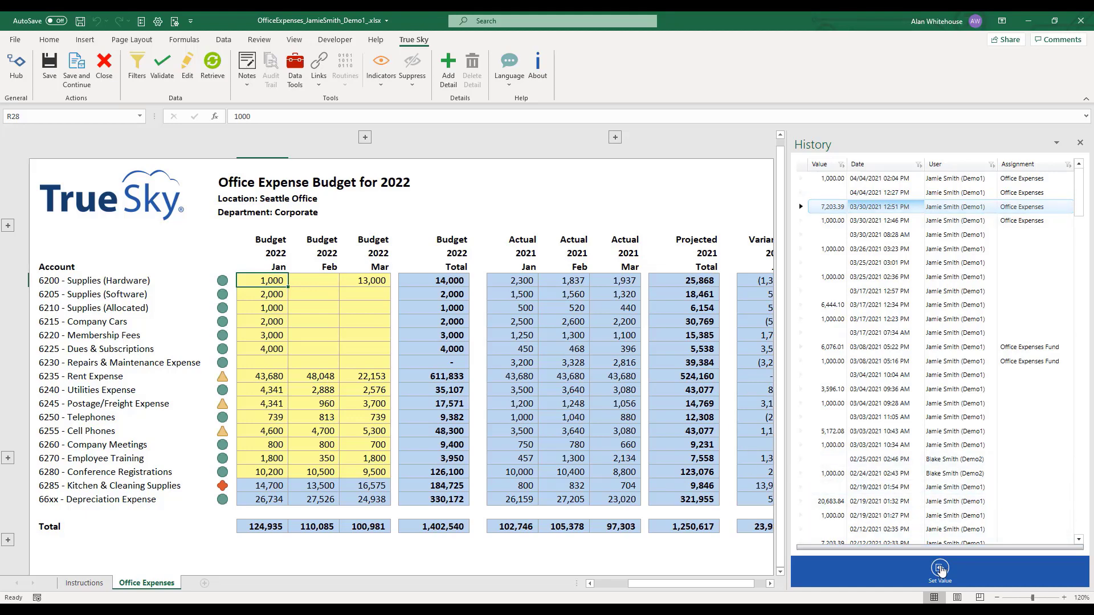
left_click(941, 568)
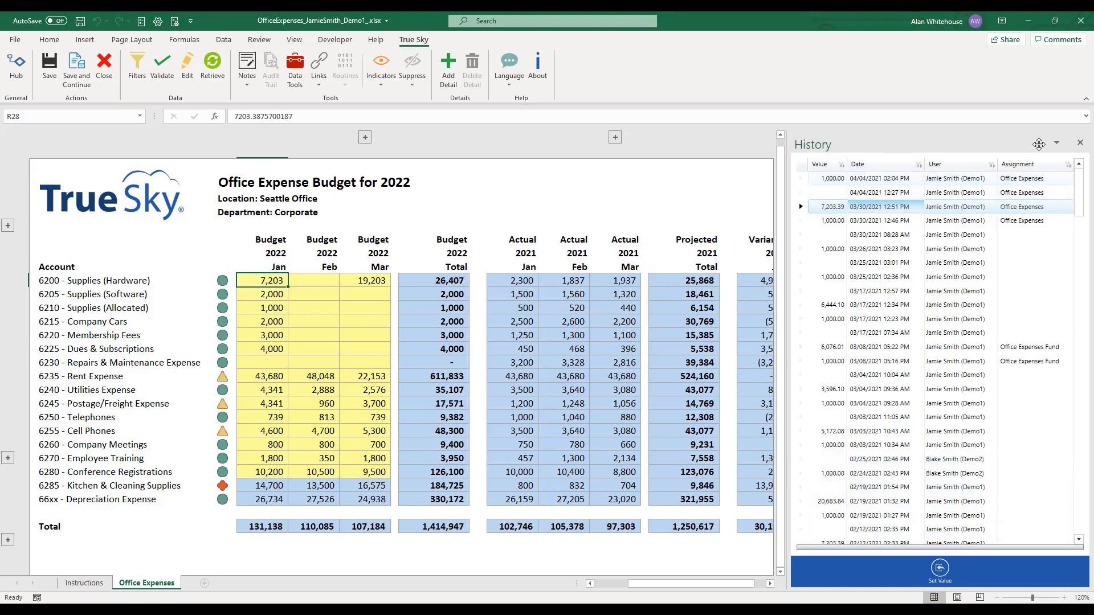
left_click(1079, 142)
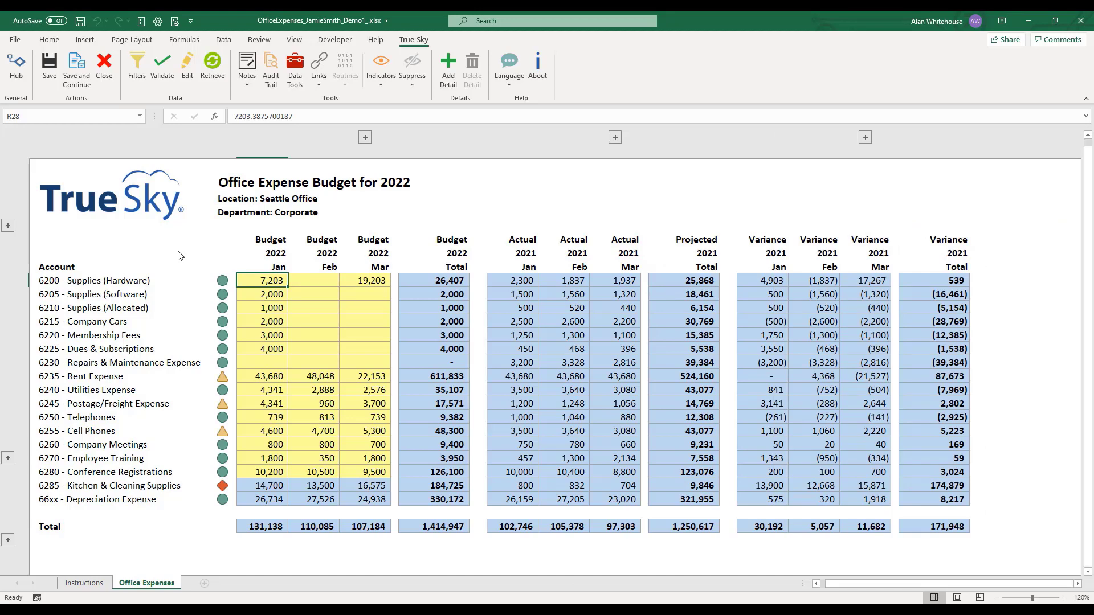
Step: View the True Sky notes for the January 2022 Supplies (Hardware) budget
right_click(266, 280)
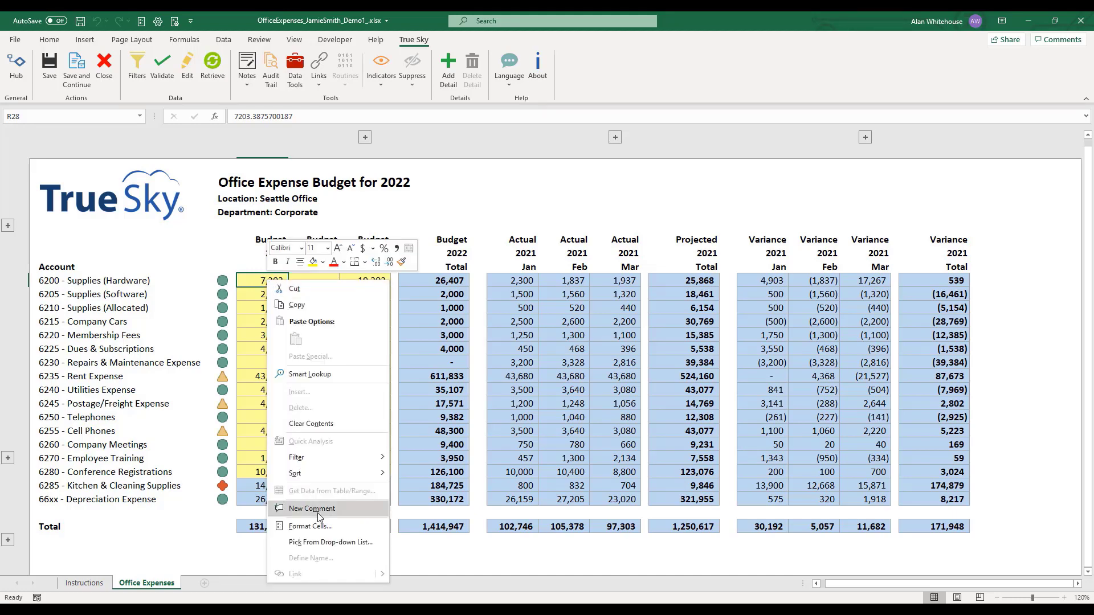
left_click(248, 286)
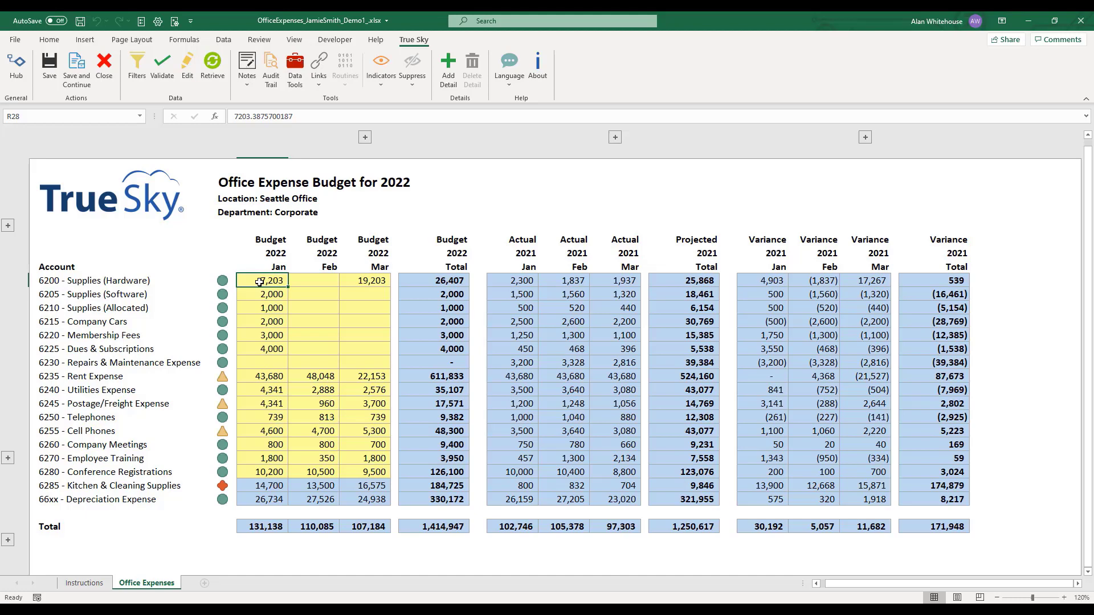
left_click(249, 64)
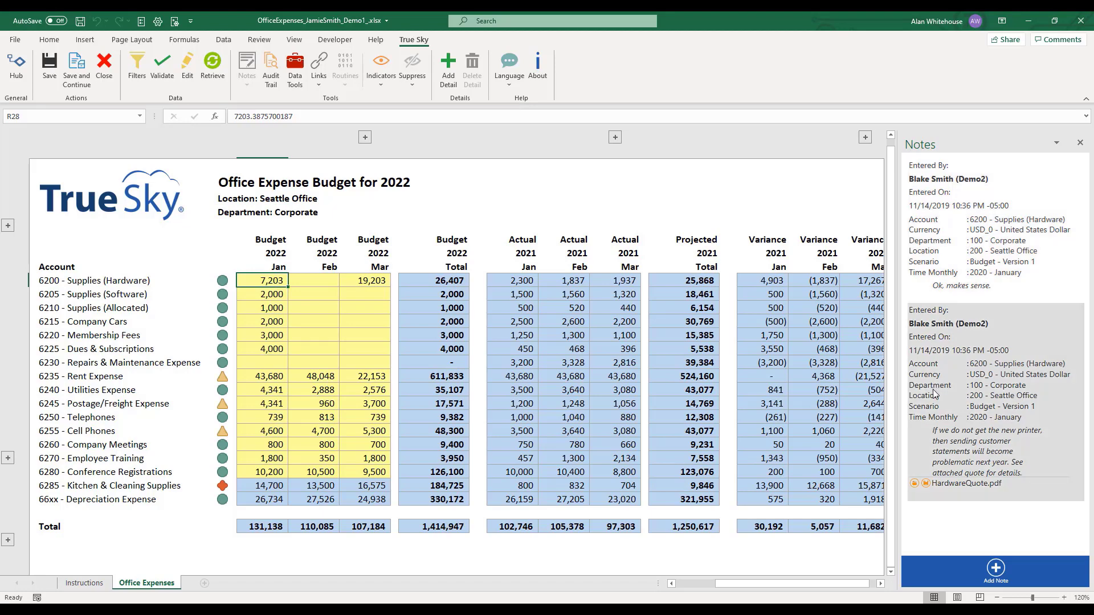
Step: Draft a new note reading "My new Note.." for the cell and discard it
left_click(997, 571)
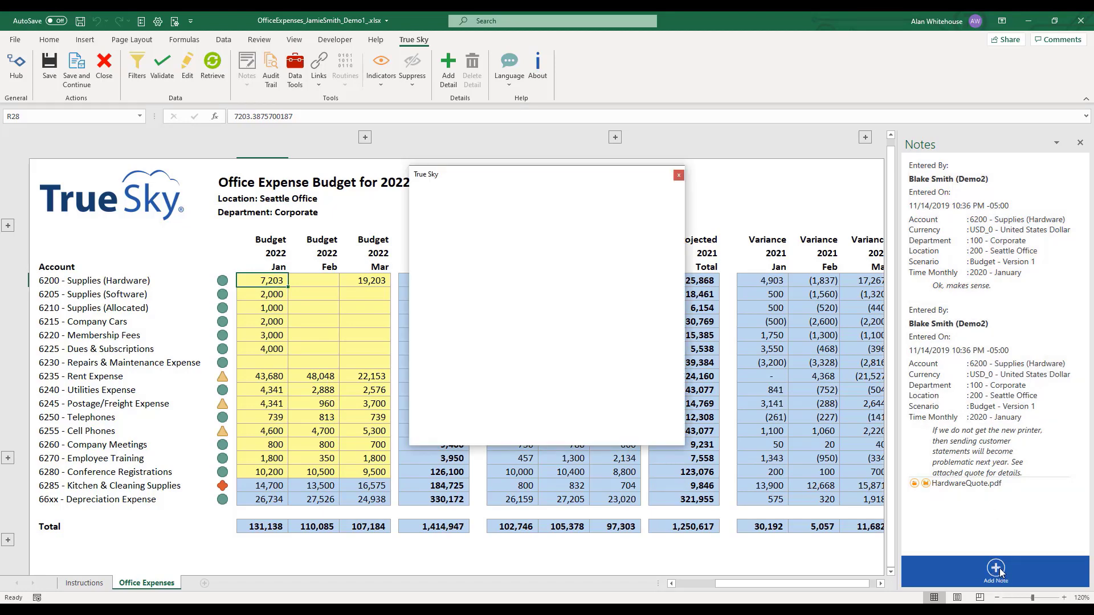
left_click(527, 242)
type("My")
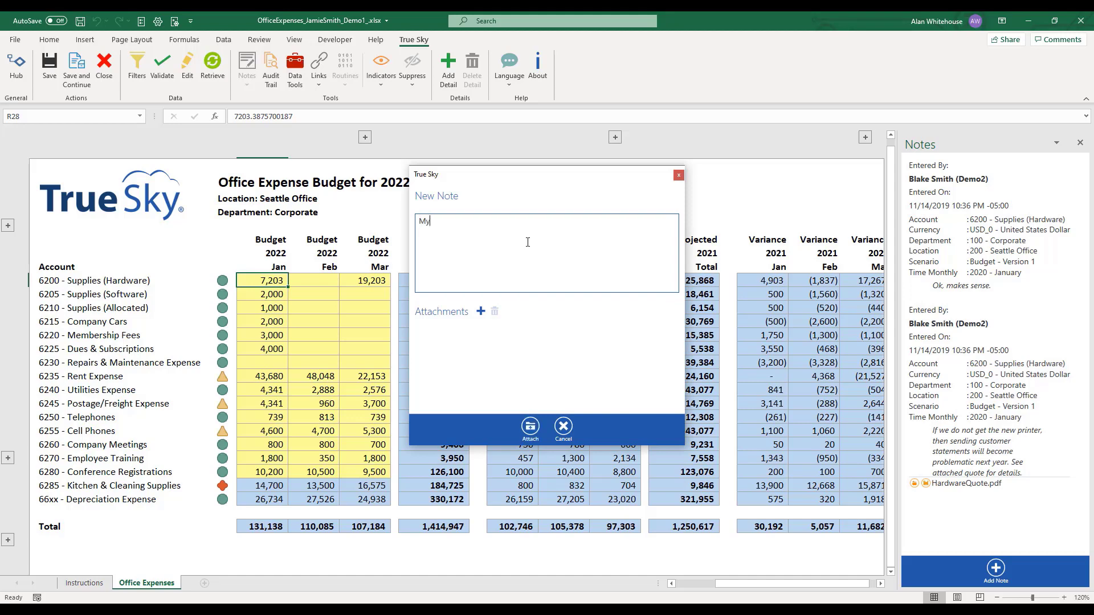
type(" new Note..")
left_click(563, 429)
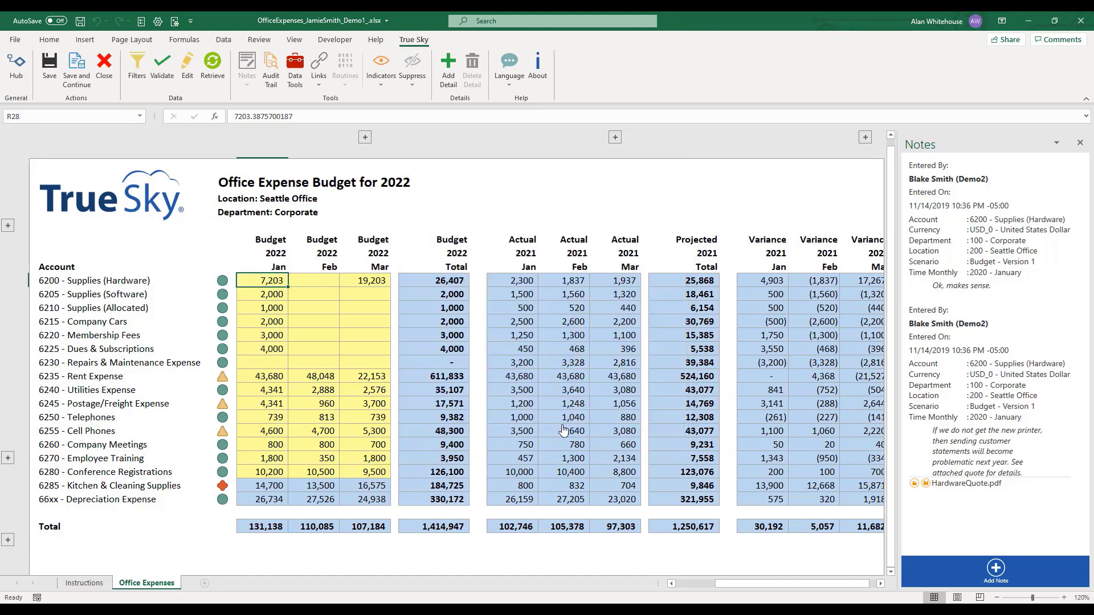
Step: View the HardwareQuote.pdf attachment of the older note, then close the document and the notes
left_click(915, 489)
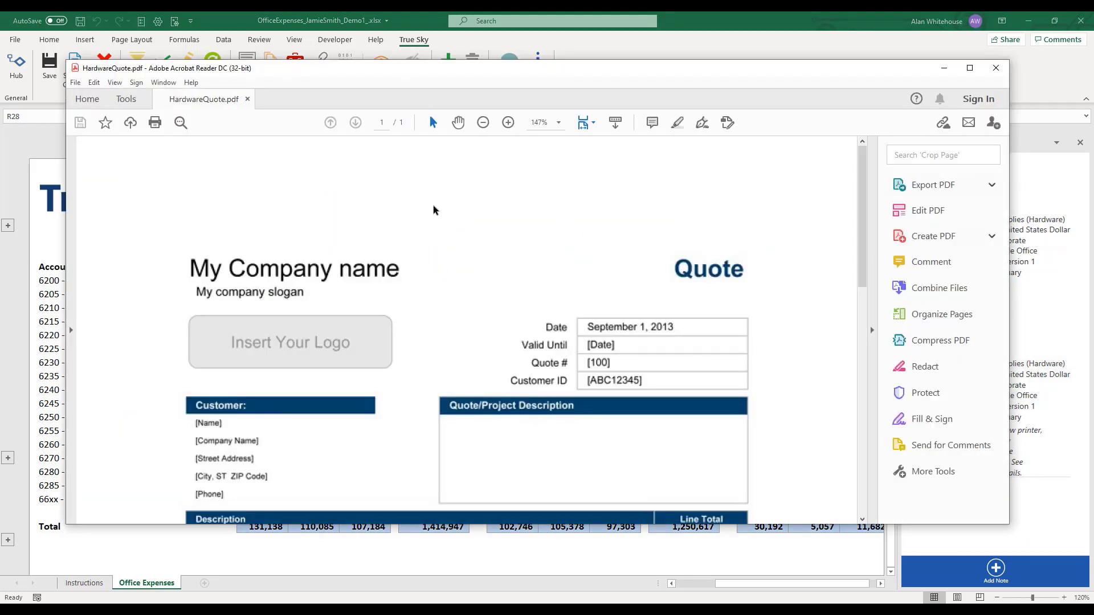
left_click(994, 69)
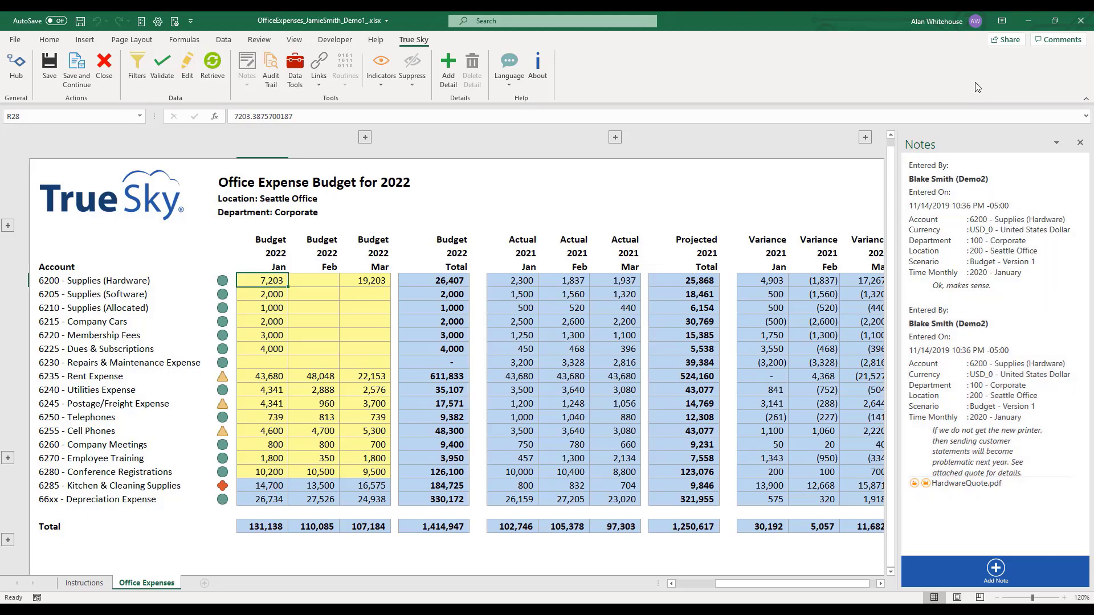
left_click(1080, 144)
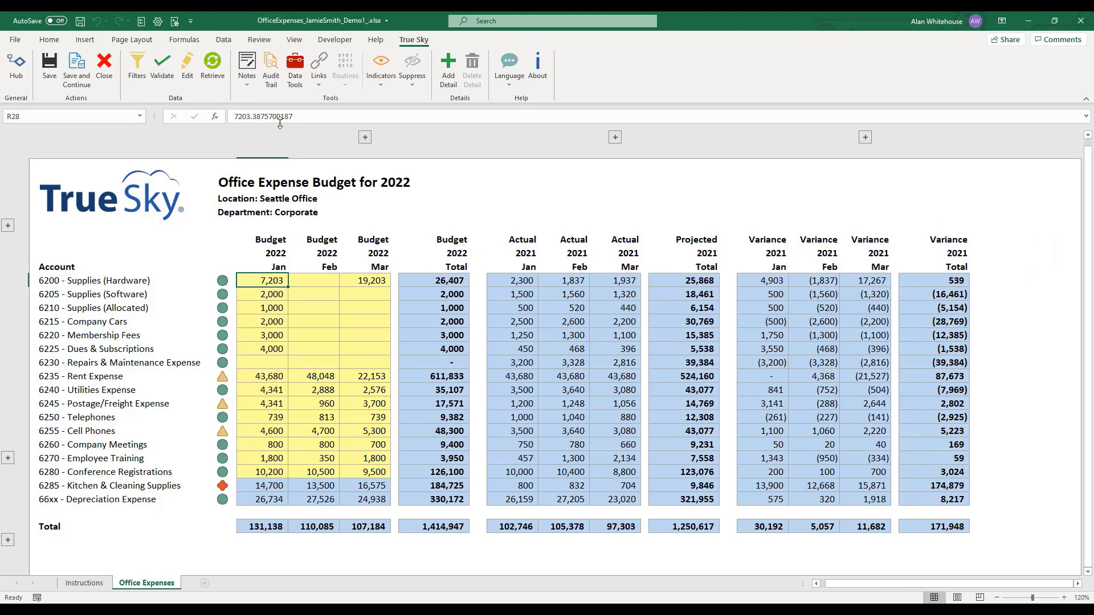
Step: Expand the 2022 budget months and use Data Tools to replace the January–December Supplies (Hardware) budgets with 100000 distributed by Even
left_click(295, 69)
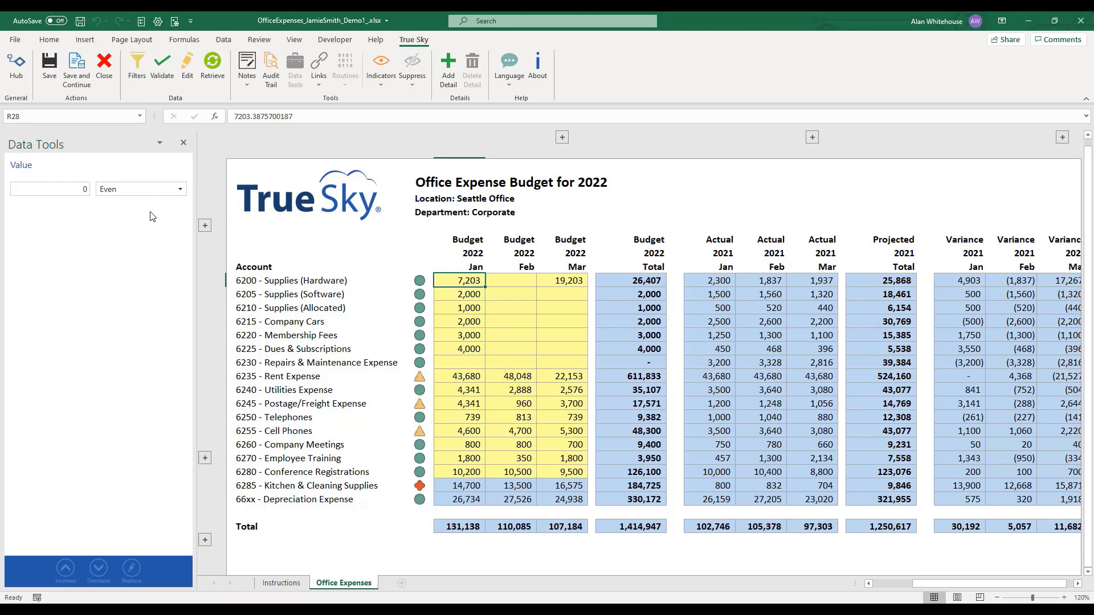
left_click(562, 137)
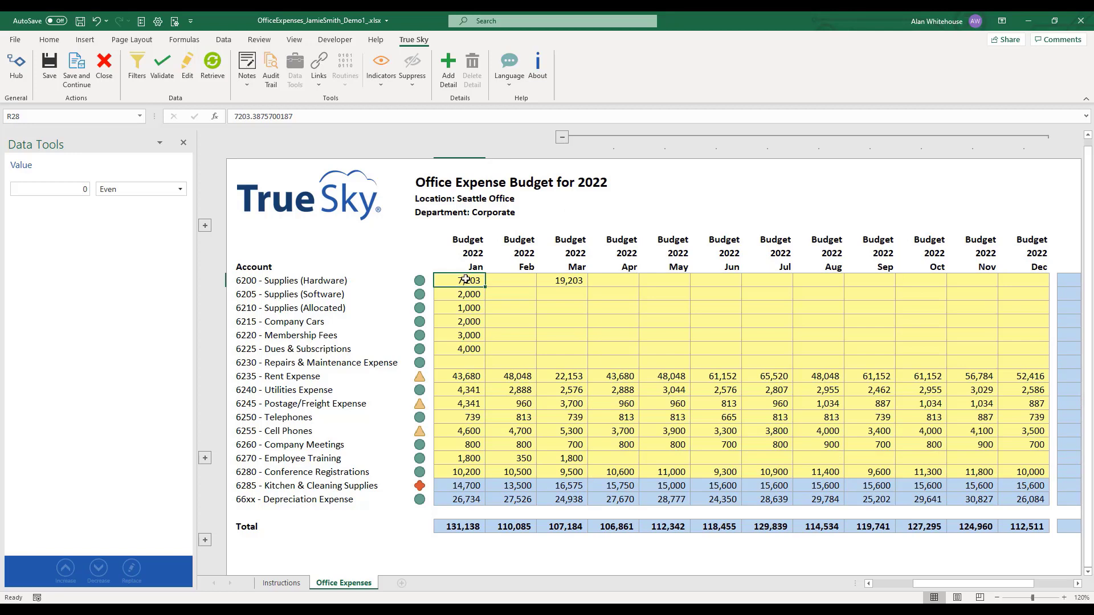
left_click_drag(466, 280, 1025, 280)
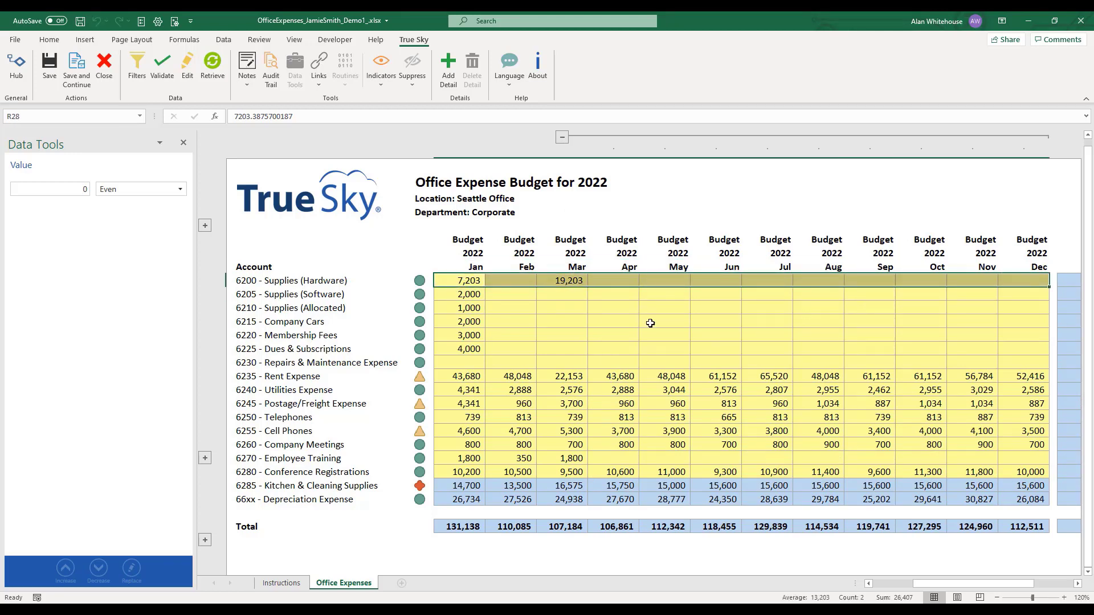
double_click(84, 190)
type("10")
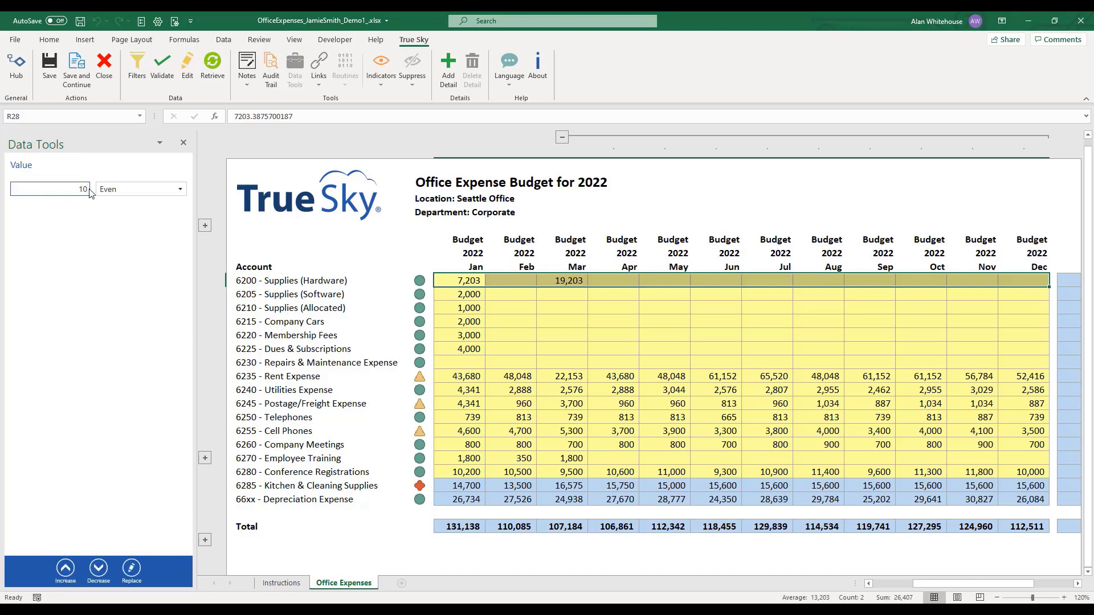
type("0000")
left_click(128, 189)
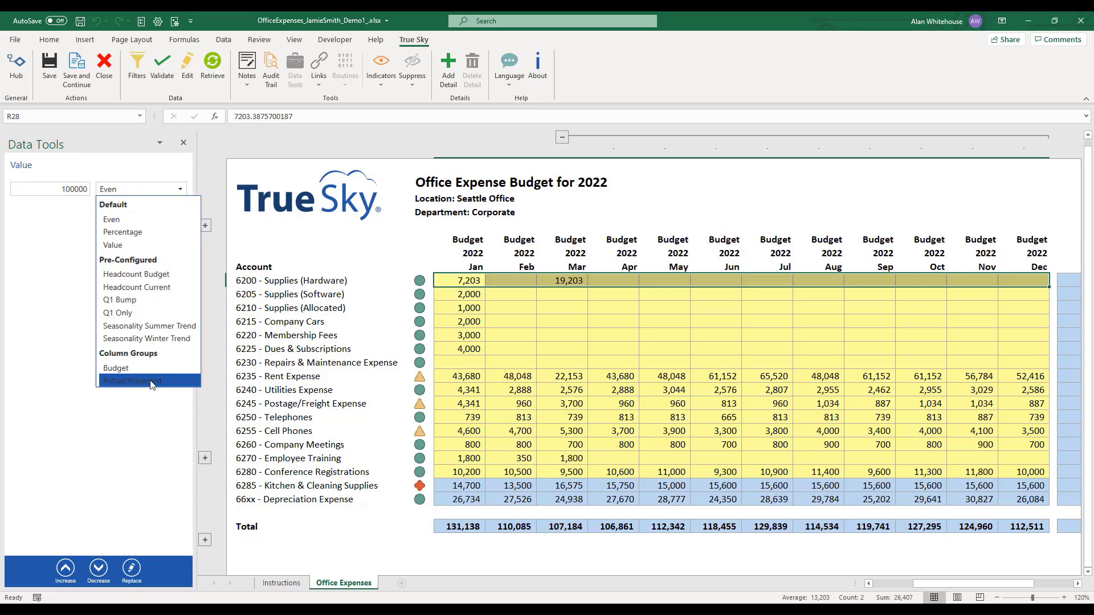
left_click(127, 222)
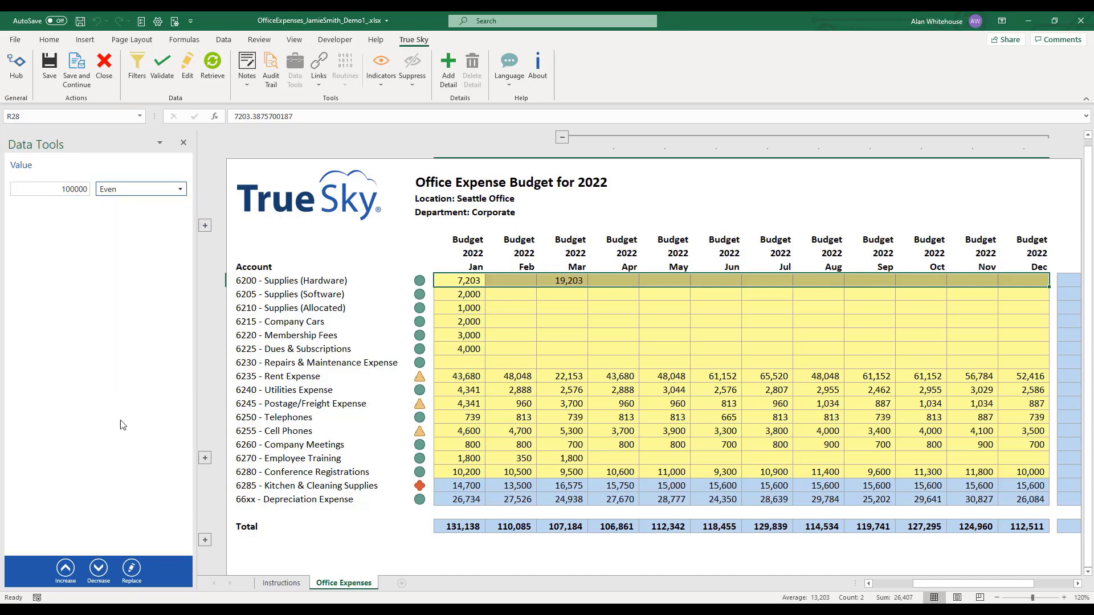
left_click(131, 570)
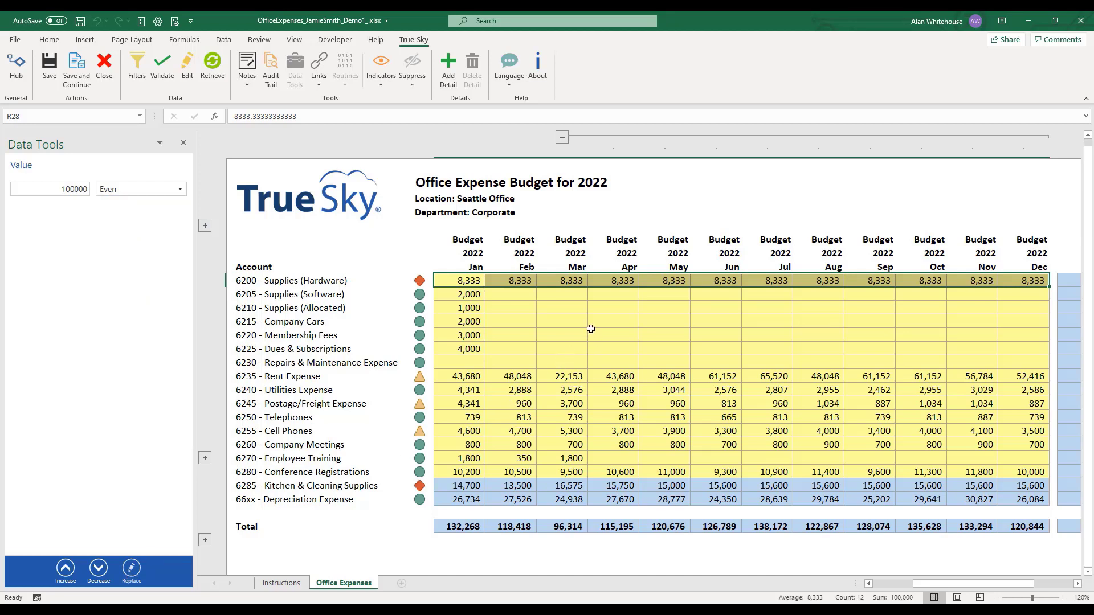
Step: Add Company Cars April and June, Supplies (Allocated) May, Supplies (Software) July and Membership Fees September to the selection and replace all with 100000 distributed by Even
left_click(659, 313)
left_click(715, 318, "ctrl")
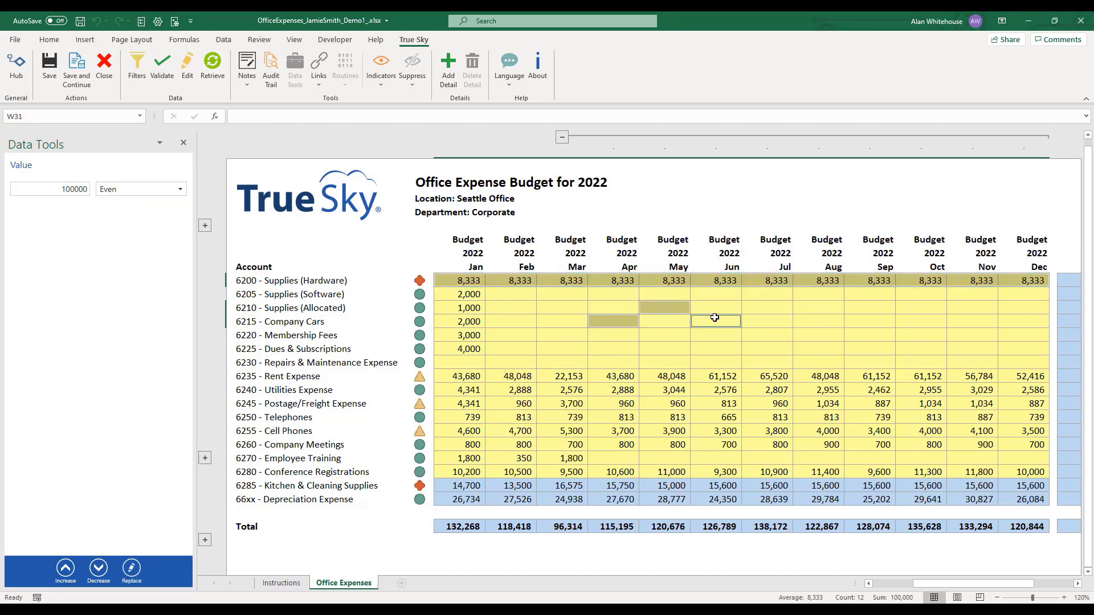
left_click(769, 296, "ctrl")
left_click(886, 340, "ctrl")
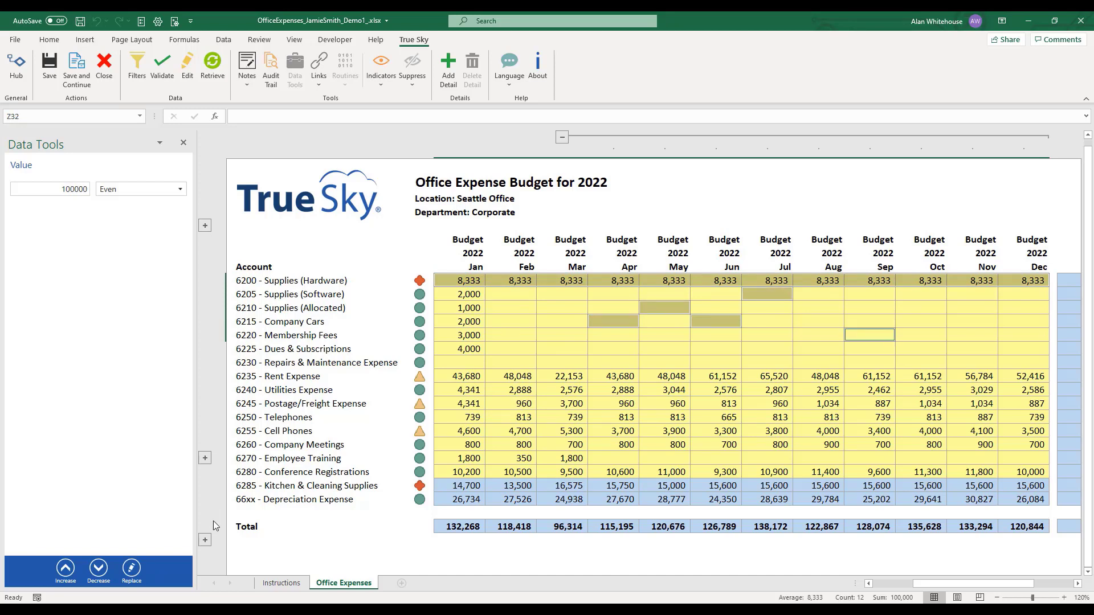
left_click(126, 575)
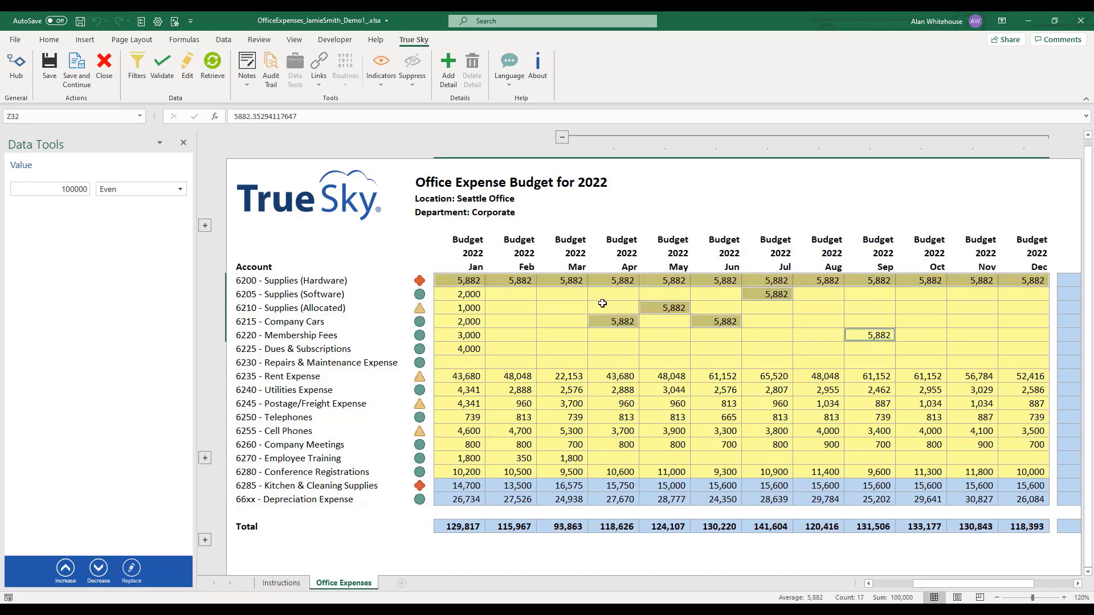
Step: Replace the January–December 2022 Supplies (Hardware) budgets with 100000 distributed by Seasonality Winter Trend and inspect the January and February amounts
left_click(462, 280)
left_click_drag(461, 280, 1001, 279)
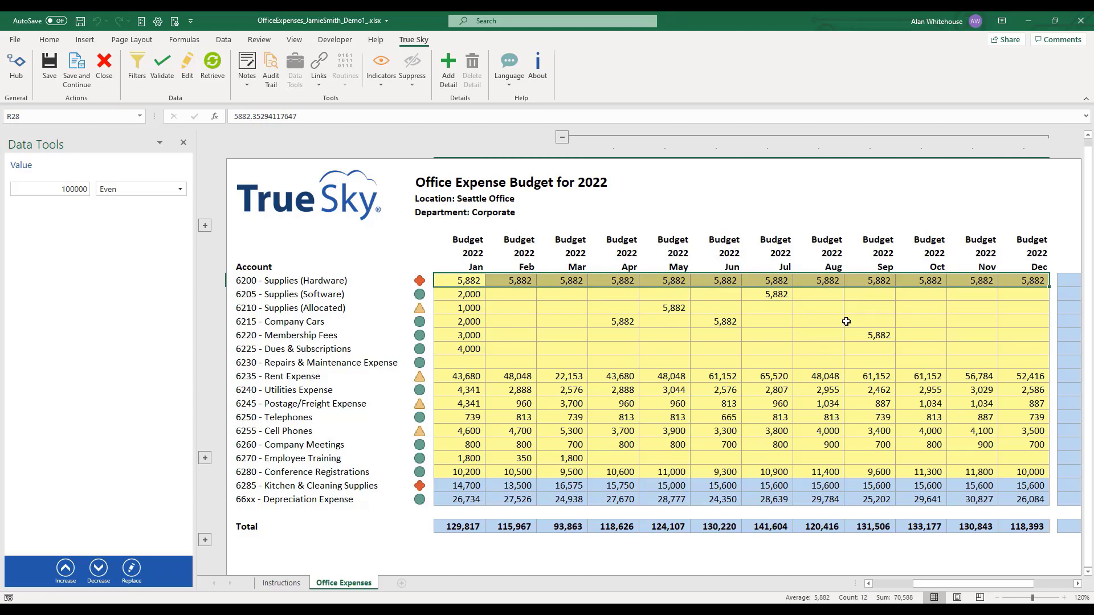
left_click(146, 194)
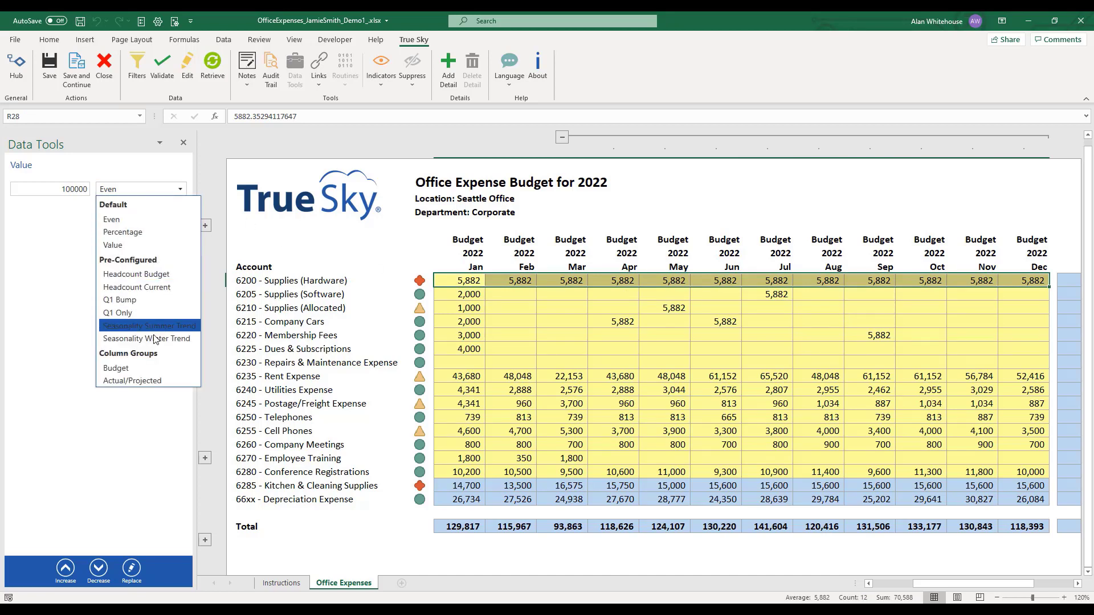
left_click(150, 340)
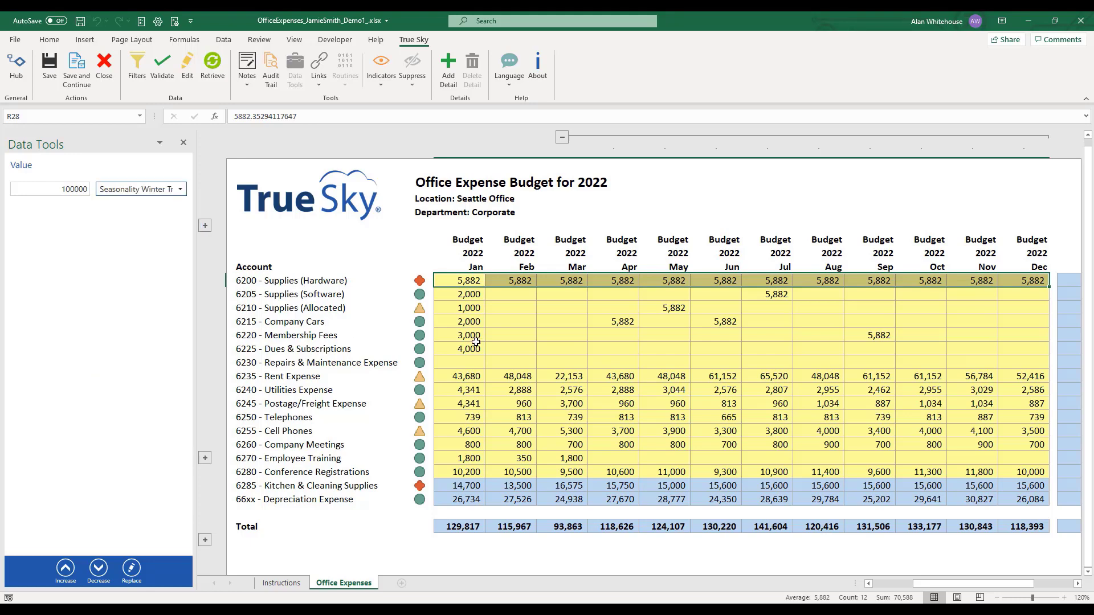
left_click_drag(194, 210, 230, 213)
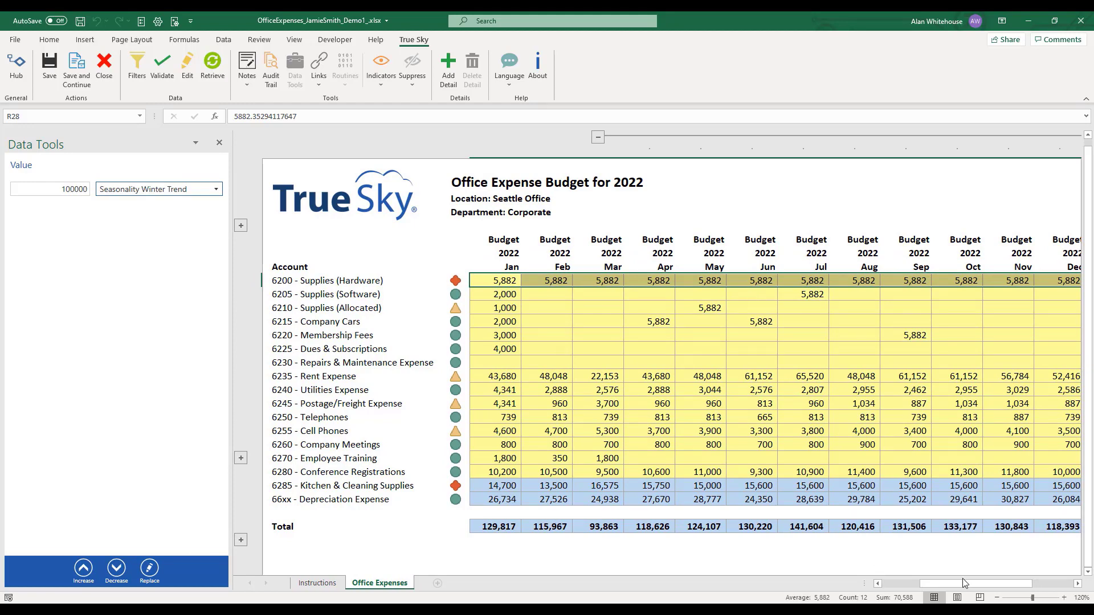
mouse_move(971, 587)
left_mouse_down()
mouse_move(986, 588)
mouse_move(974, 589)
left_mouse_up()
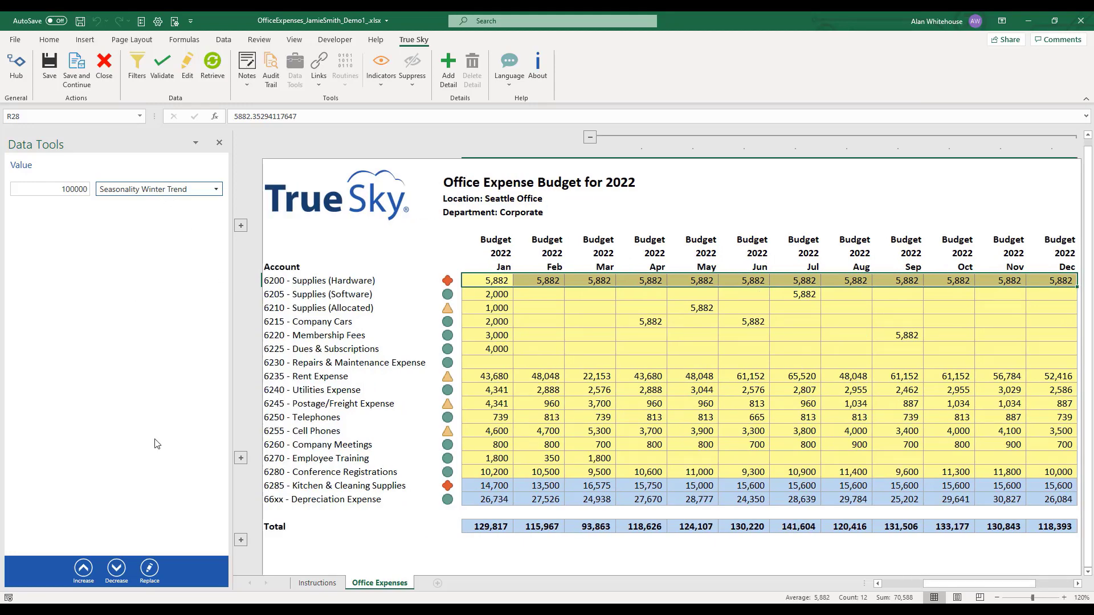
left_click(150, 568)
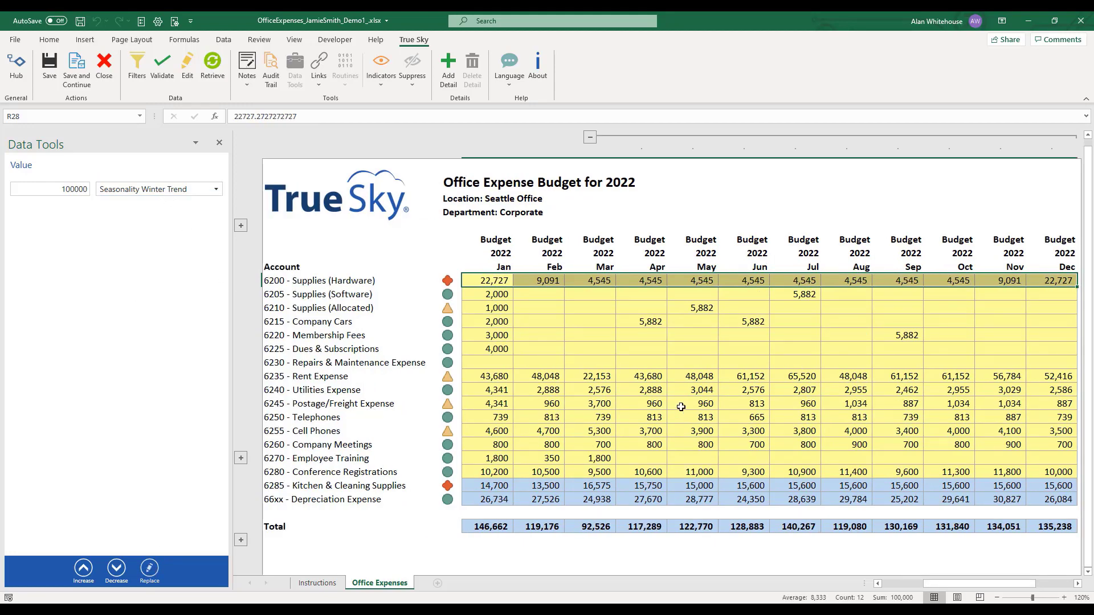
left_click(472, 282)
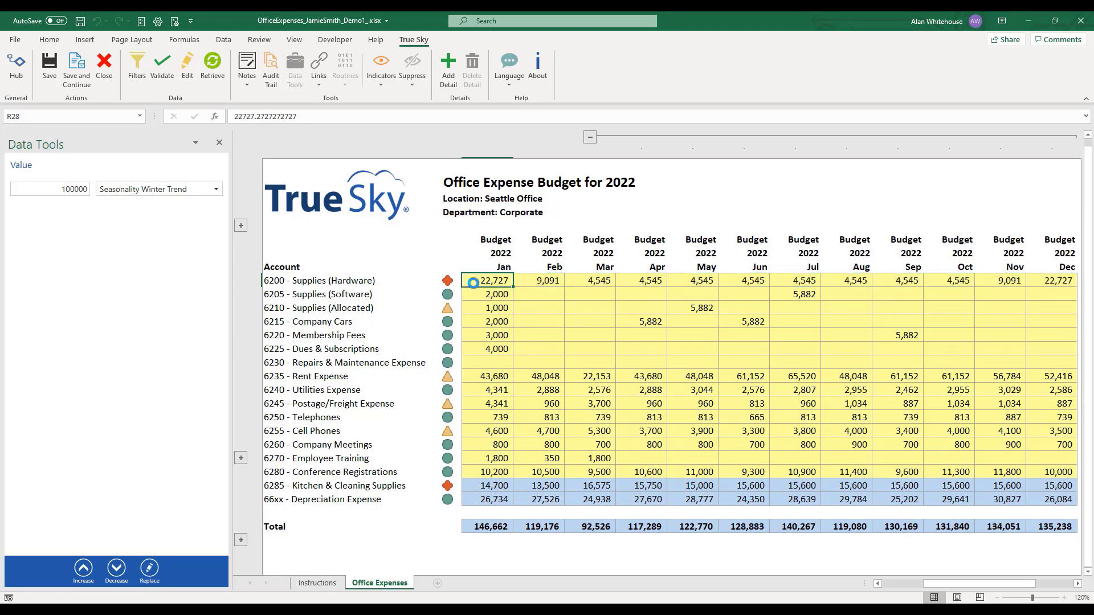
left_click(543, 283)
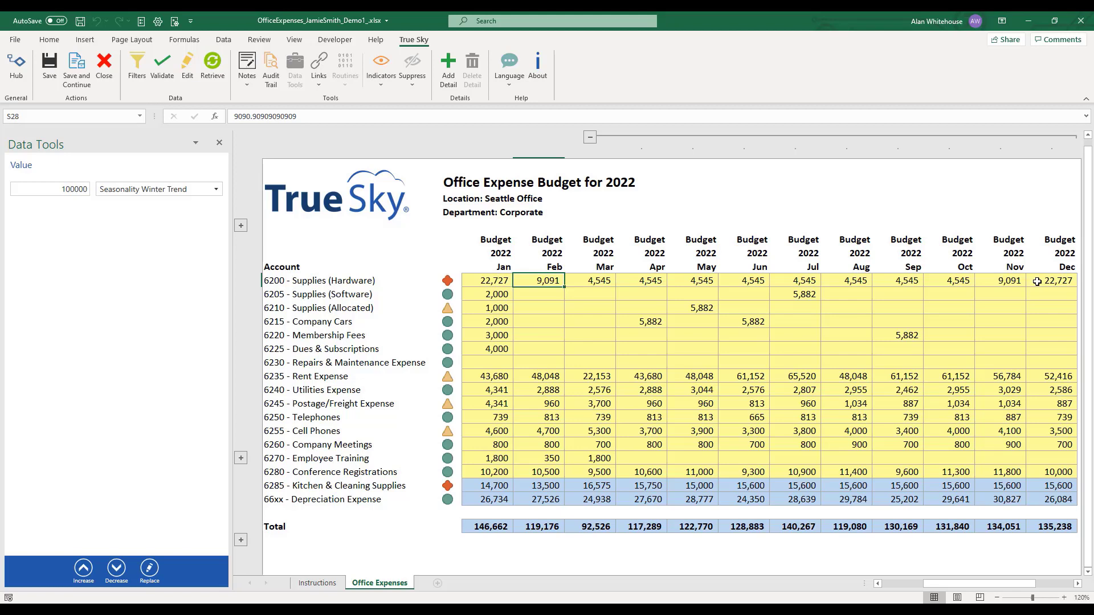
Step: Replace the January–December 2022 Supplies (Hardware) budgets with 100000 distributed by the Actual/Projected column group
left_click_drag(1037, 281, 451, 285)
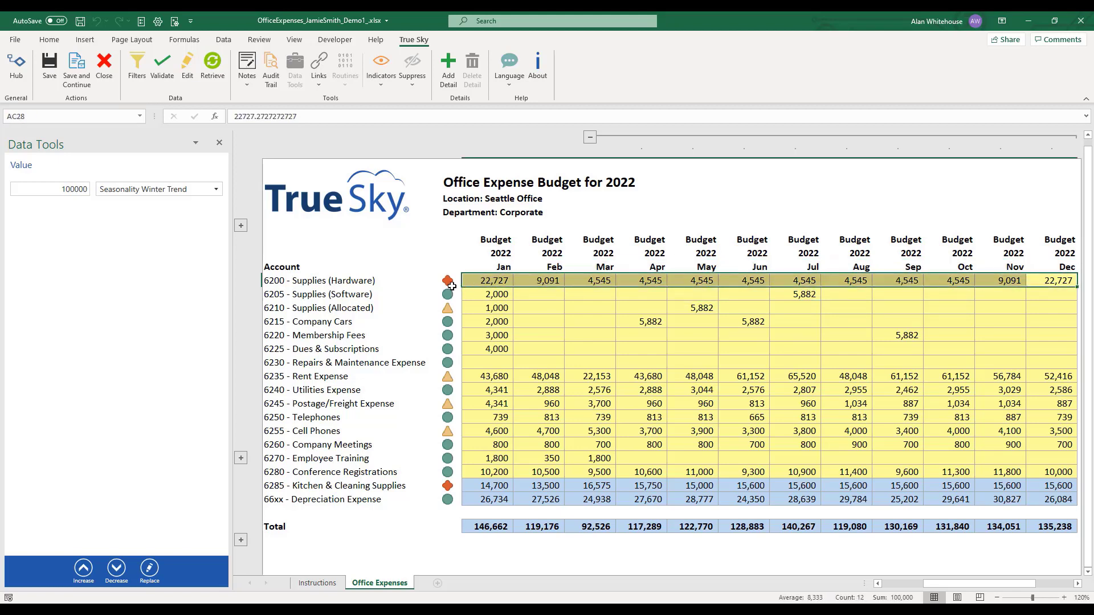
left_click(178, 192)
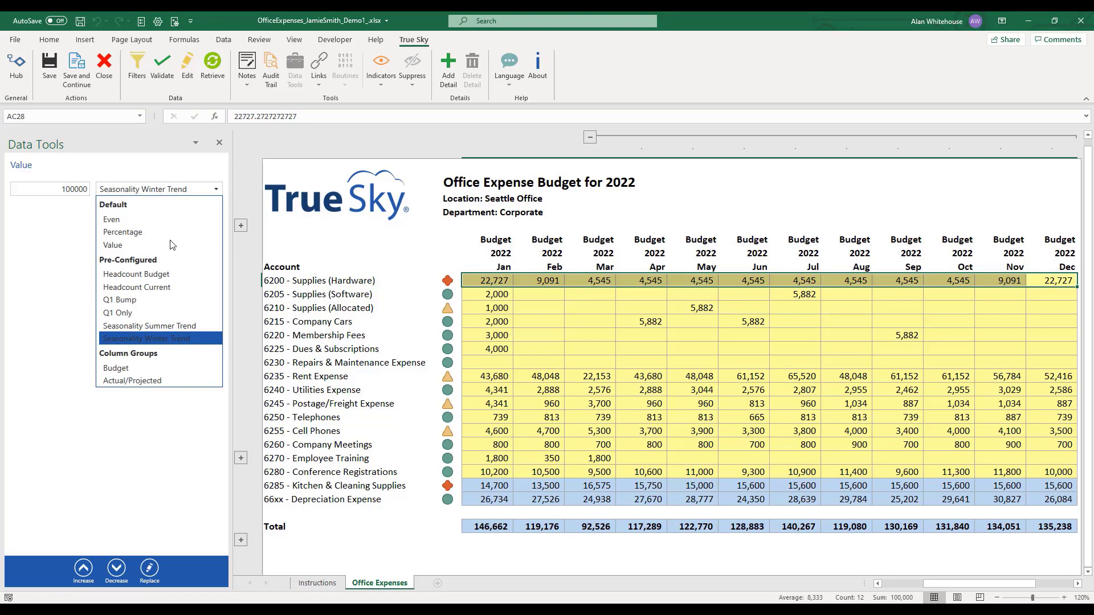
left_click(146, 380)
left_click(149, 569)
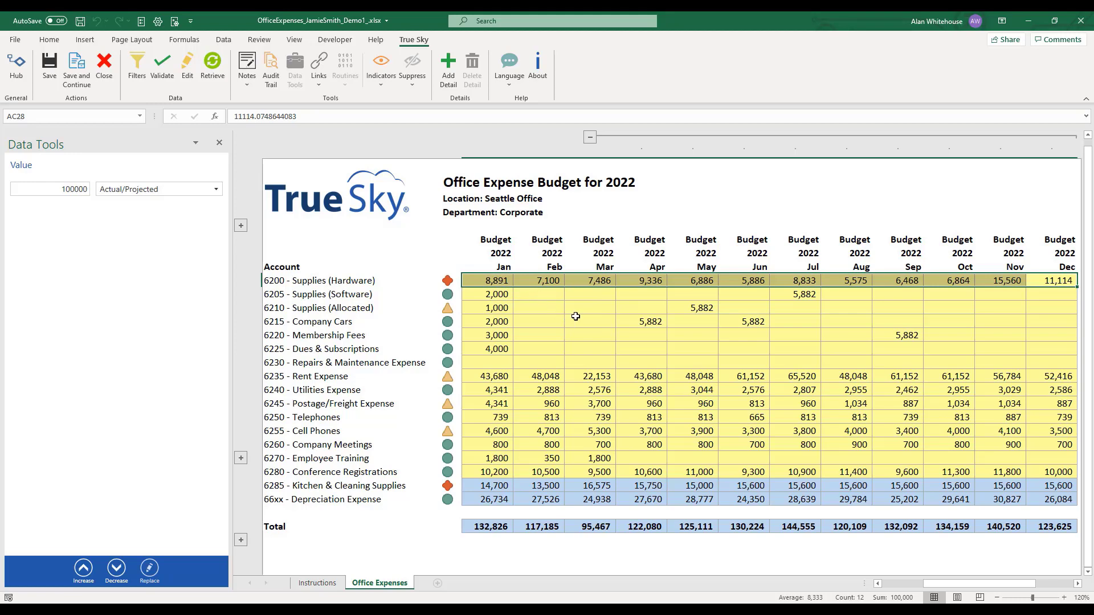
Step: Collapse the budget months and copy the January budgets of Supplies (Allocated) through Dues & Subscriptions into February, starting at Supplies (Software)
left_click(591, 137)
left_click_drag(494, 312, 482, 353)
key("ctrl+c")
left_click(531, 296)
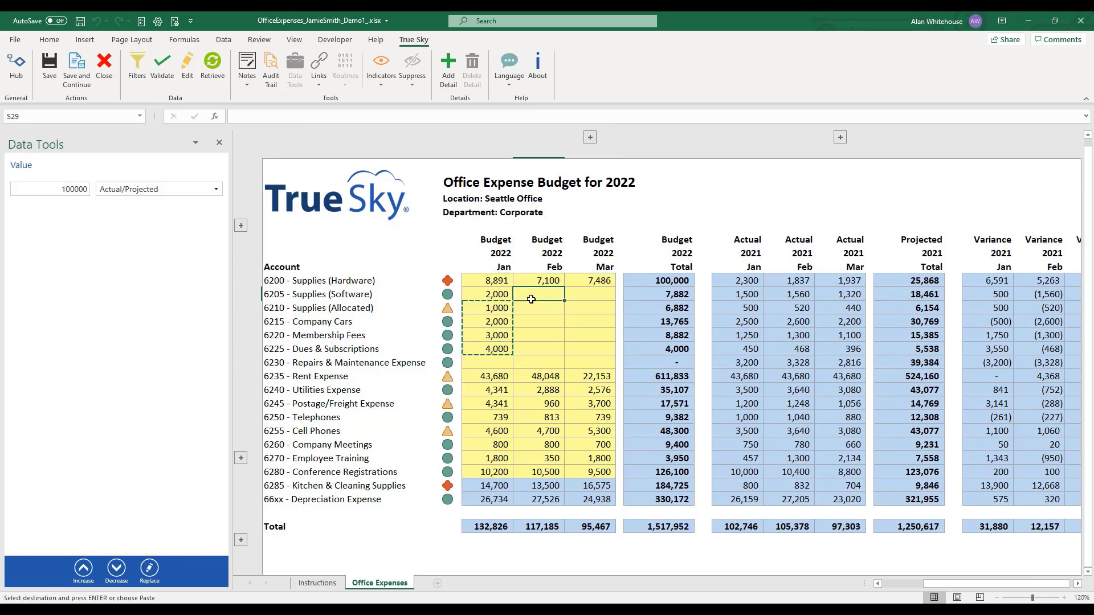
key("shift+Down")
key("shift+Down")
key("shift+Down")
key("Return")
Step: Copy the January 2022 budgets of Supplies (Software) through Dues & Subscriptions into the same accounts for March
left_click_drag(495, 295, 496, 345)
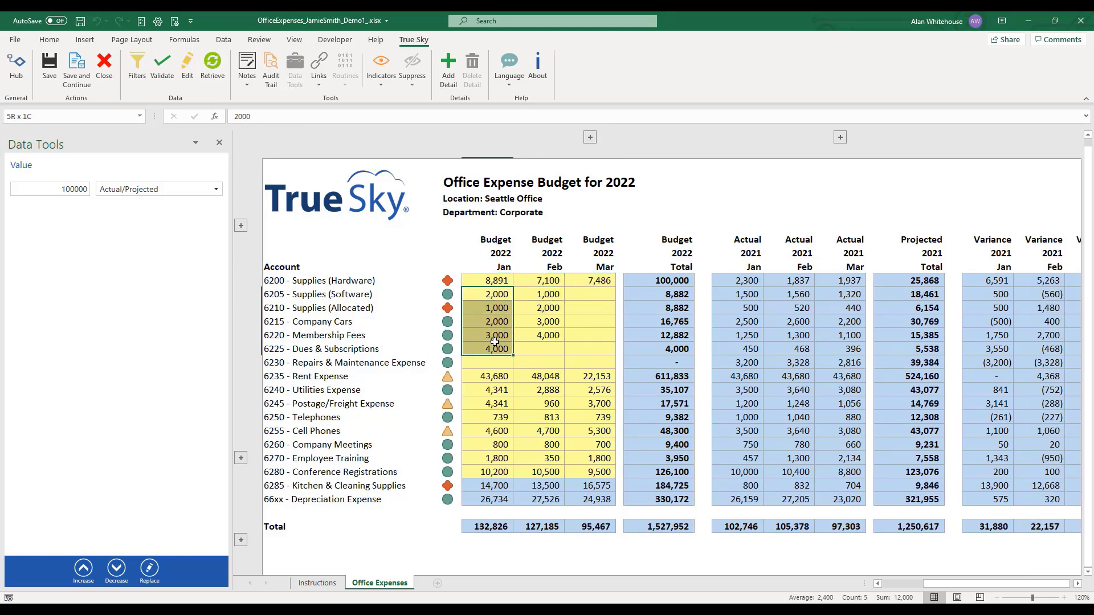
key("ctrl+c")
left_click_drag(590, 295, 591, 348)
key("Return")
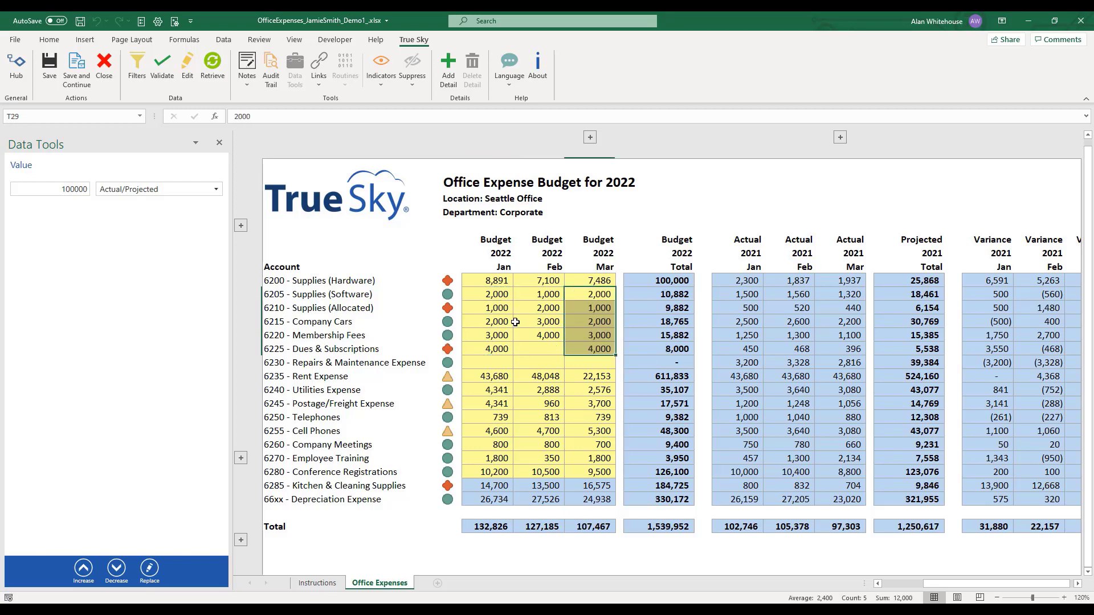
Step: Decrease the January–March budgets of Supplies (Hardware) through Dues & Subscriptions by 23.5 using Percentage, three times in a row
left_click_drag(492, 285, 584, 348)
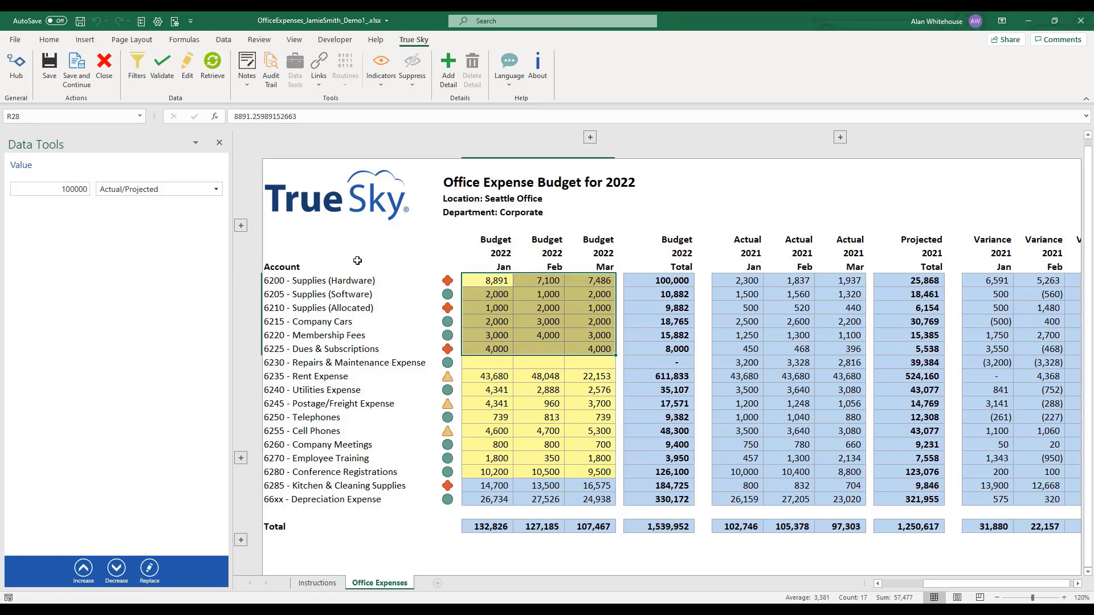
double_click(85, 190)
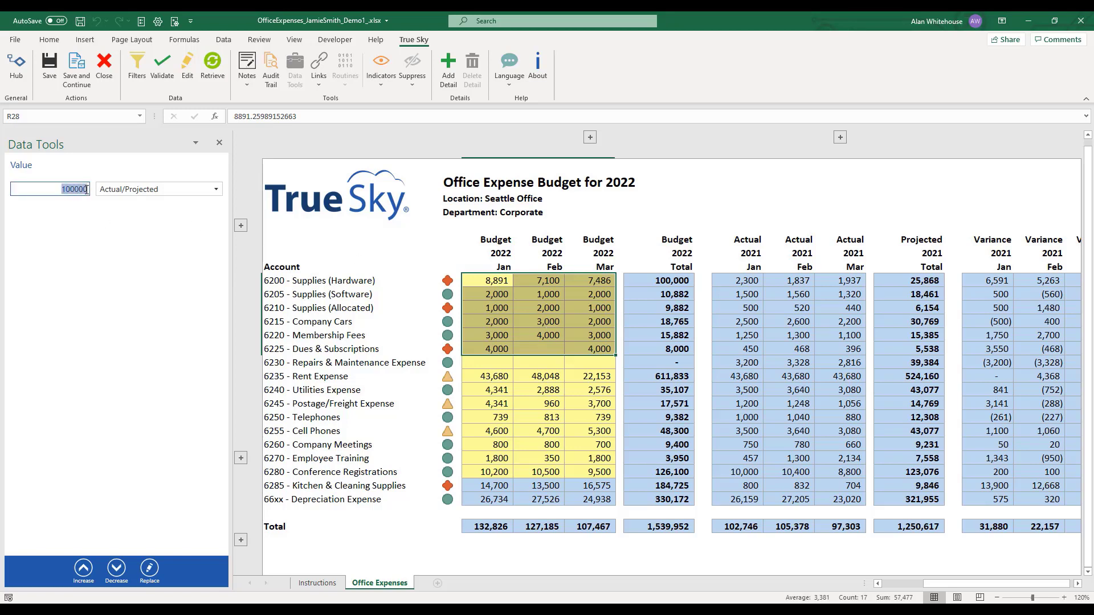
type("23.5")
left_click(122, 189)
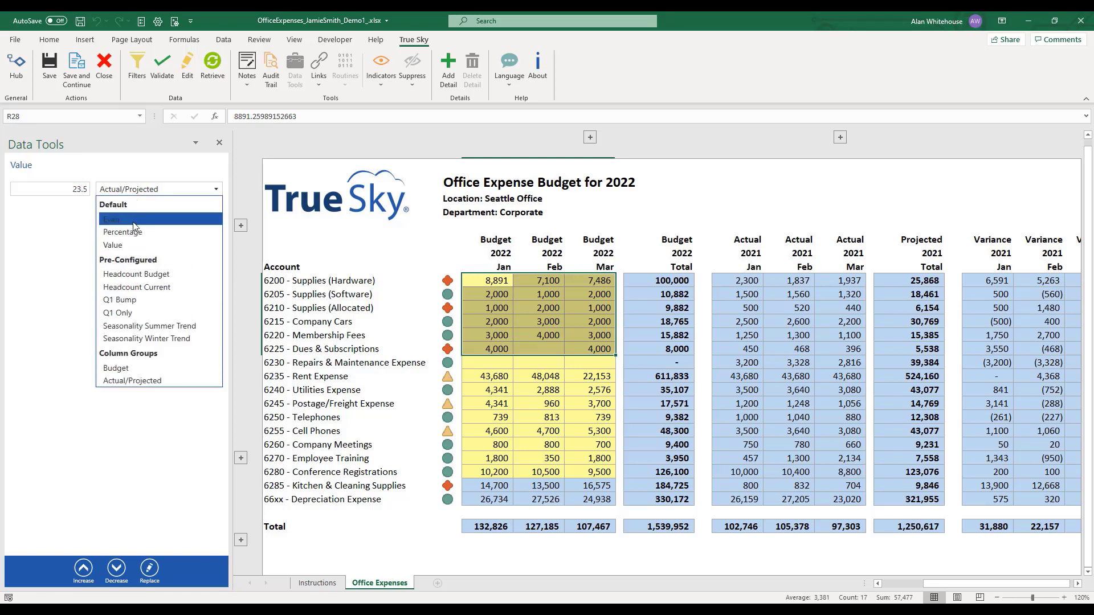
left_click(136, 231)
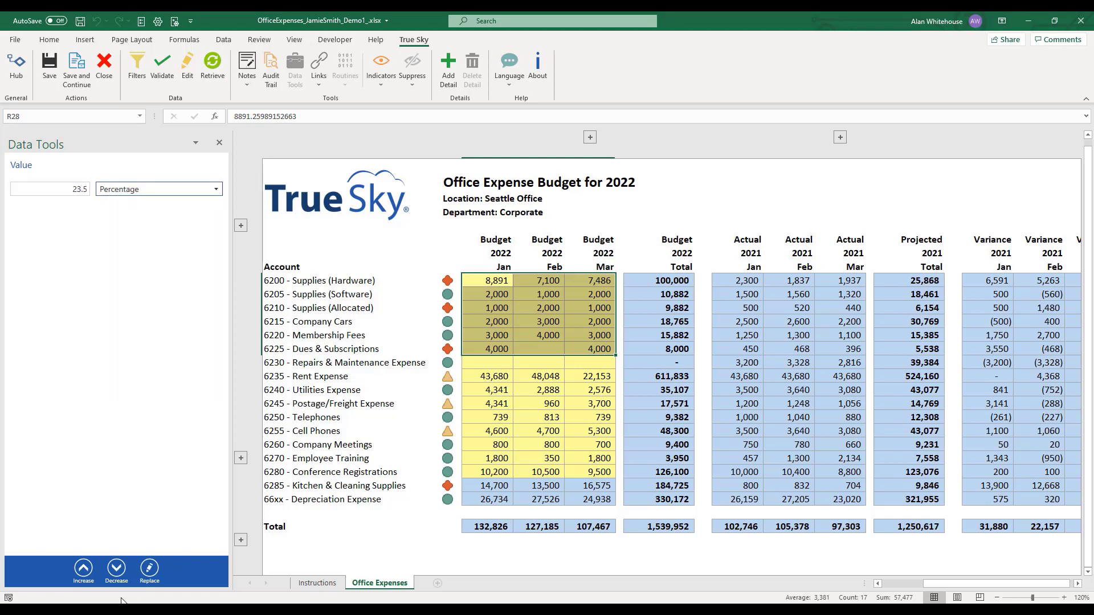
left_click(117, 569)
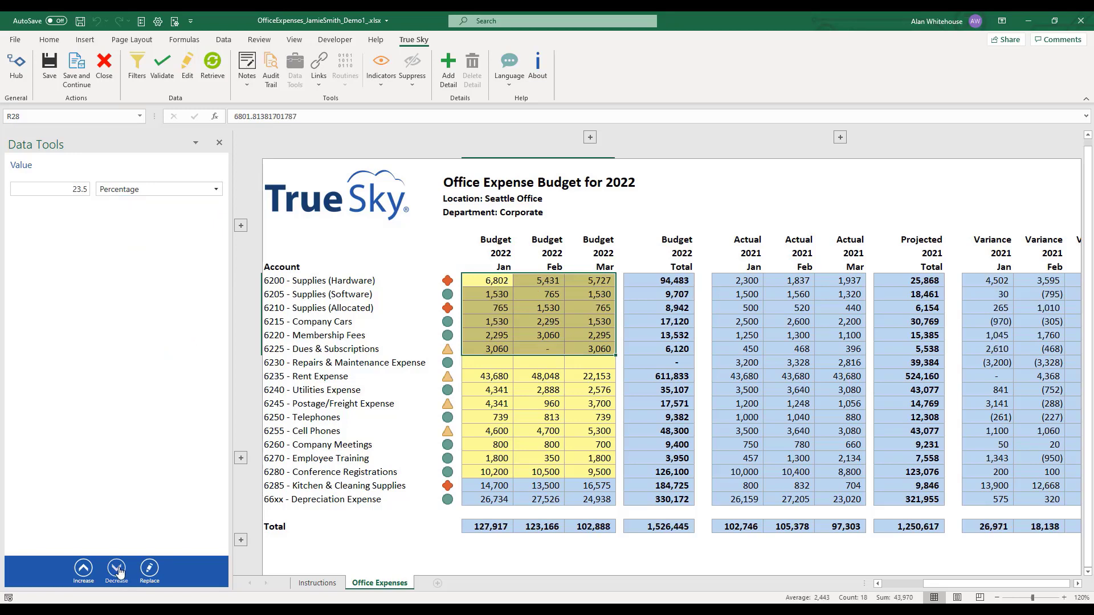
left_click(117, 570)
left_click(117, 569)
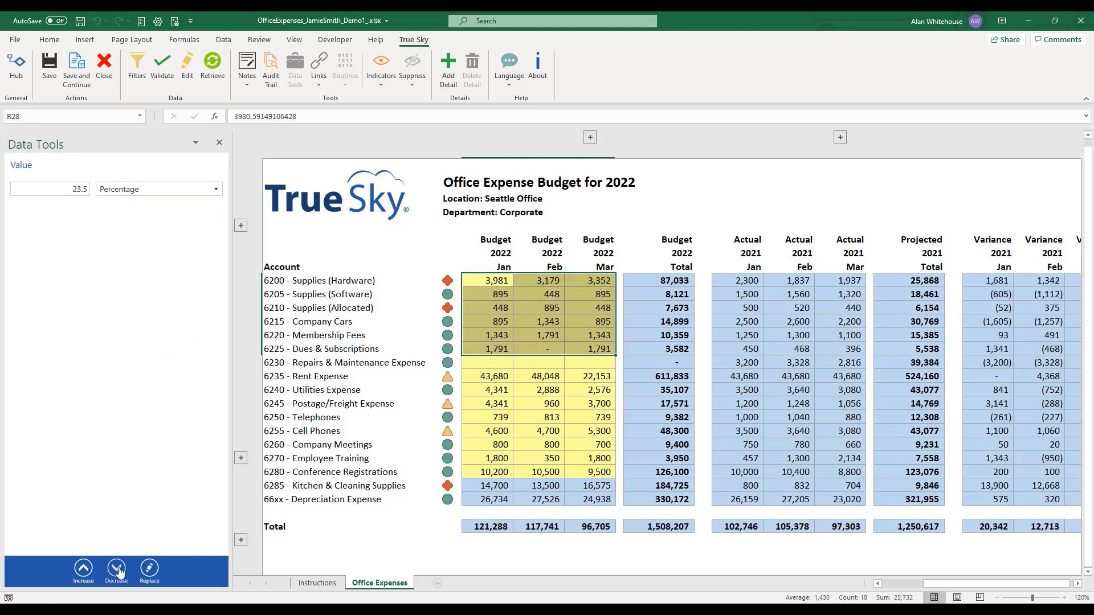
Step: Increase the same January–March budgets by 1000 using the Value method three times, then close Data Tools
double_click(90, 191)
type("1000")
left_click(106, 195)
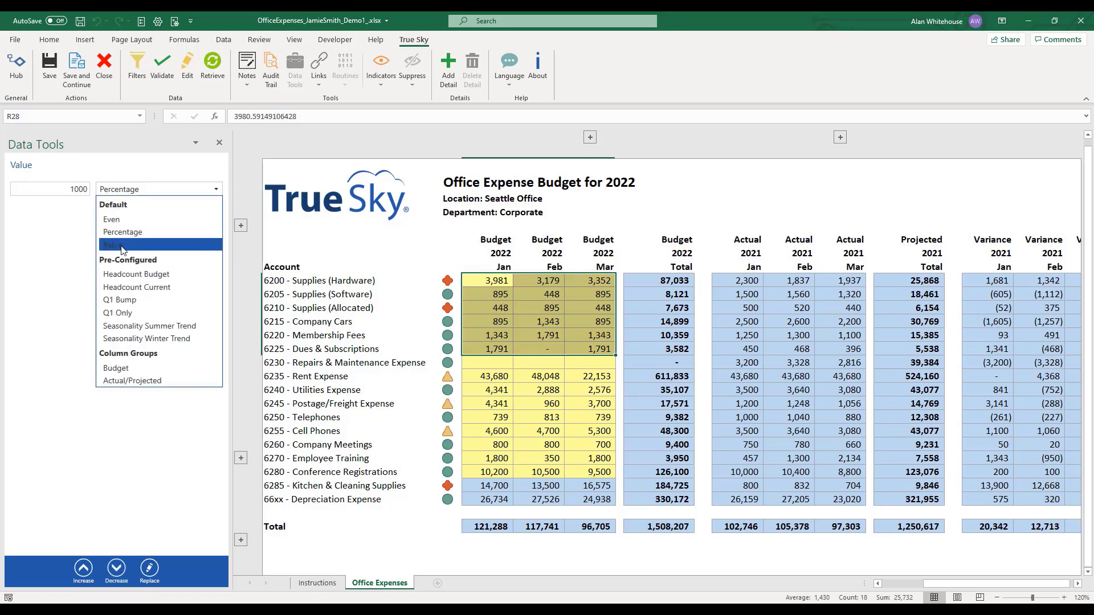
left_click(123, 250)
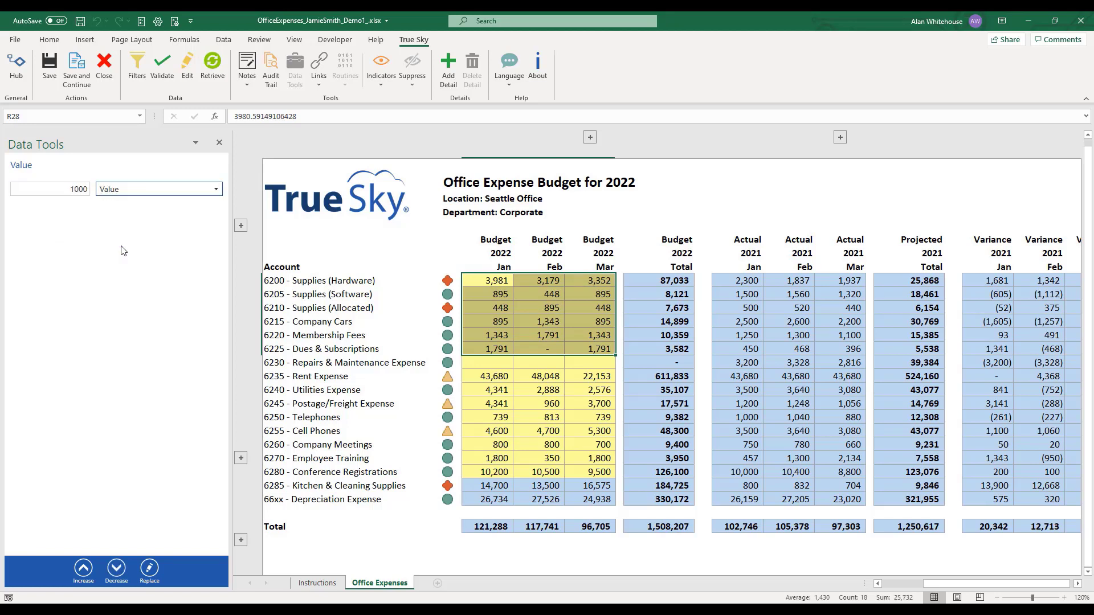
left_click(84, 571)
left_click(84, 571)
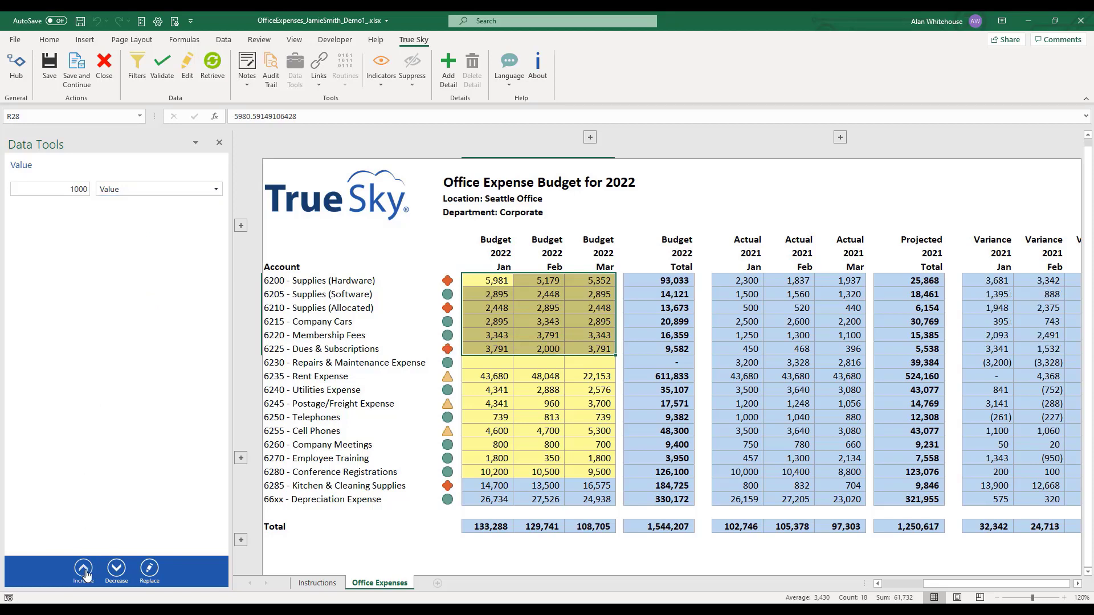
left_click(84, 571)
left_click(491, 279)
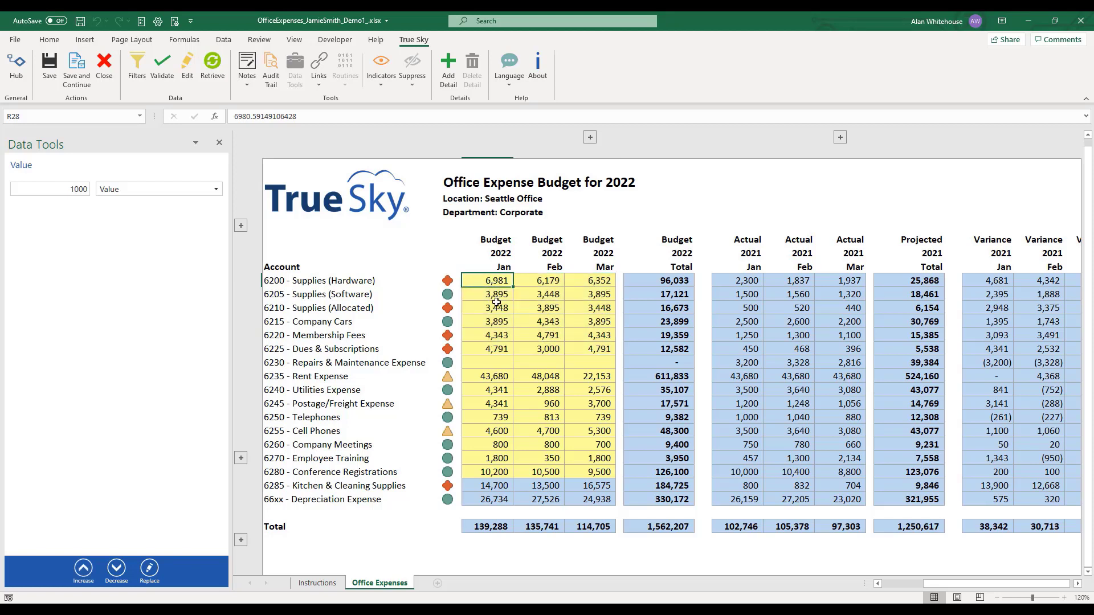
left_click(219, 144)
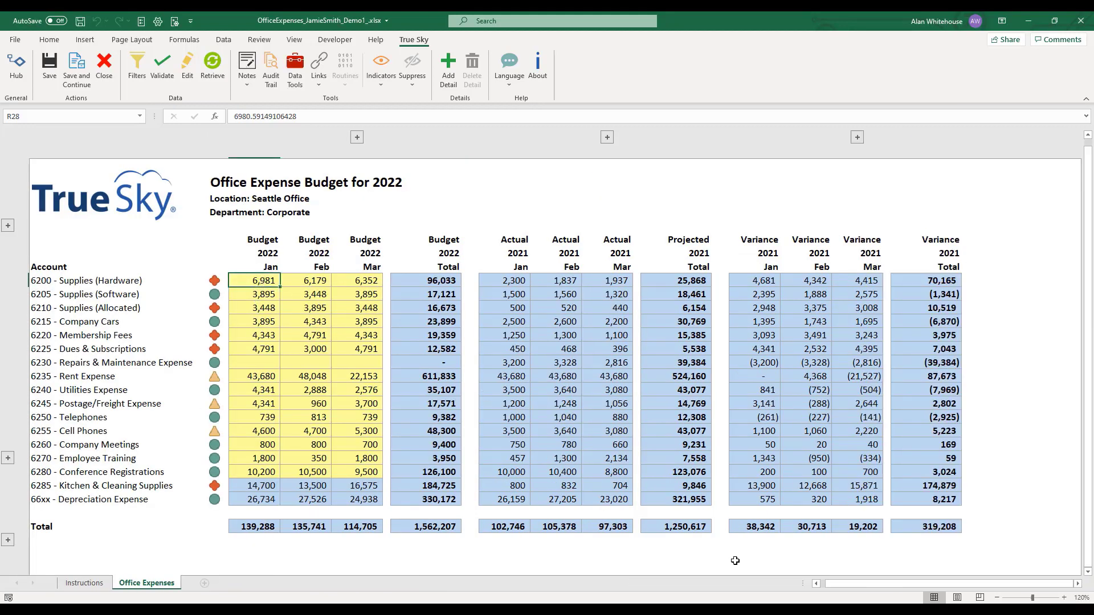
Step: Expand the Headcount section and inspect the formula behind the January 2022 budget of Kitchen & Cleaning Supplies
left_click(817, 584)
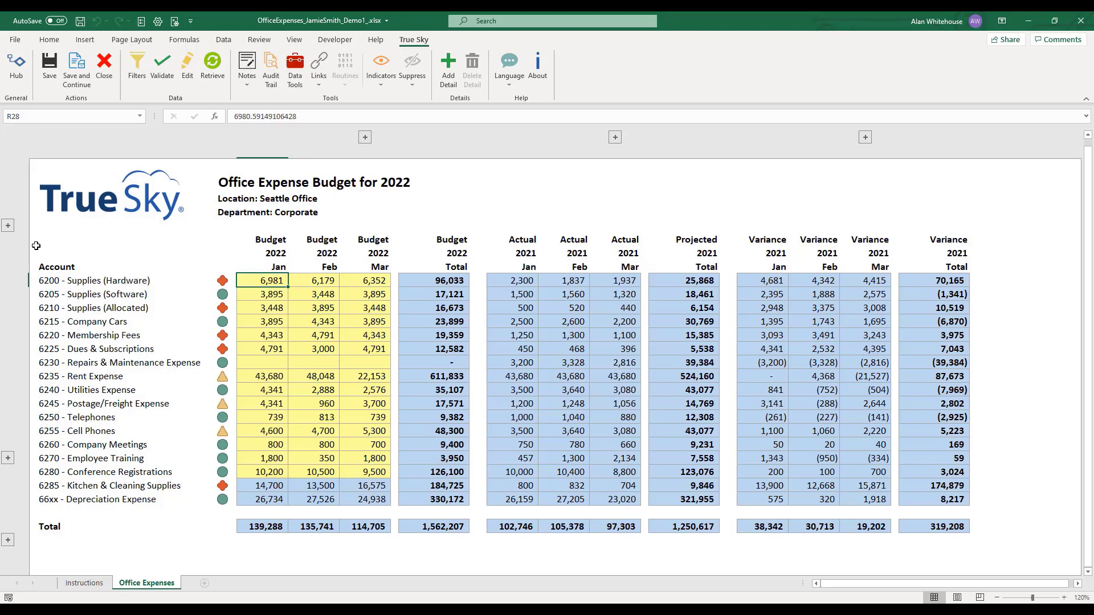
left_click(8, 226)
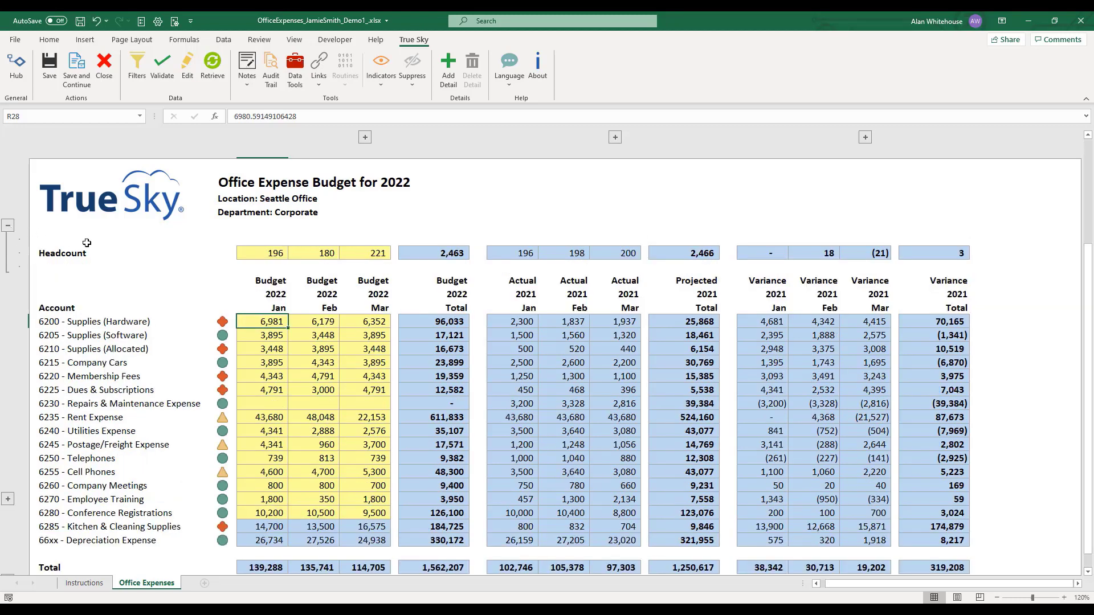
left_click(264, 255)
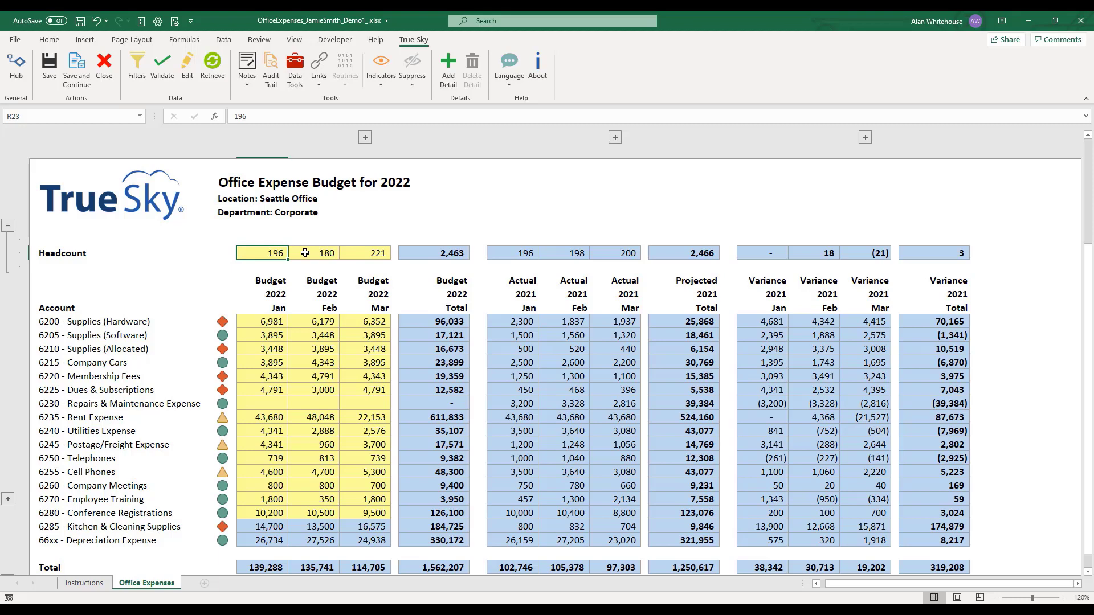
left_click(263, 527)
double_click(264, 527)
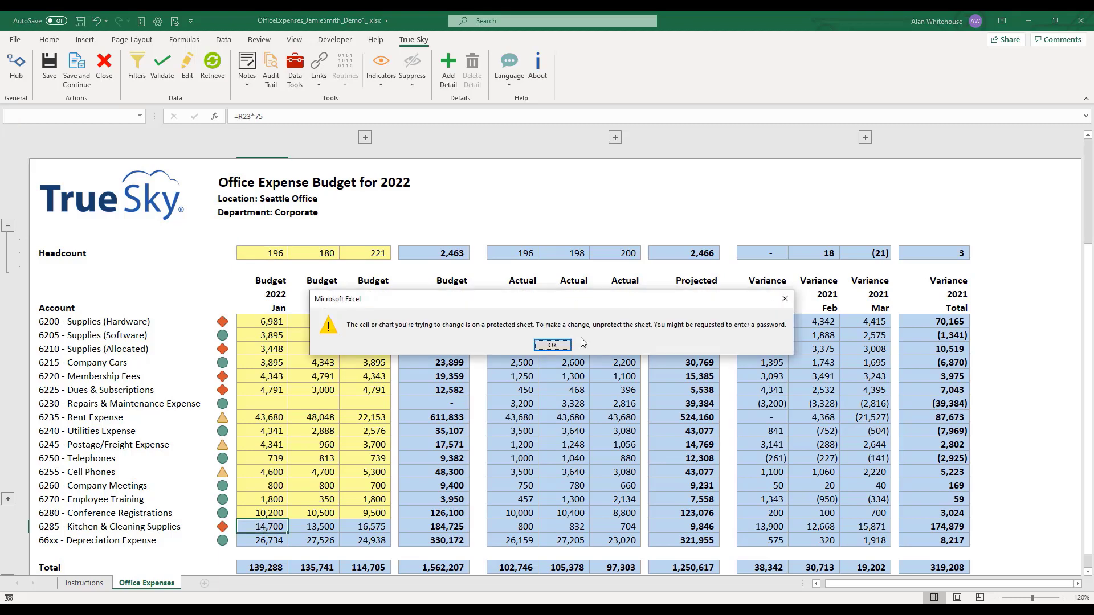
left_click(552, 345)
Step: Set the January 2022 budget headcount to 300 and collapse the Headcount section
left_click(267, 254)
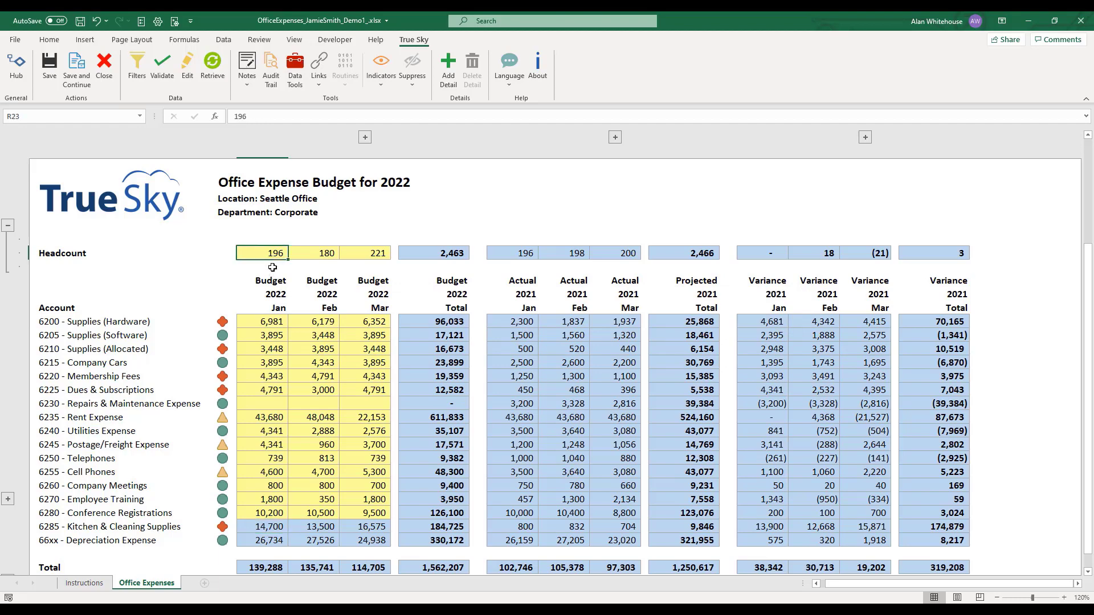
type("300")
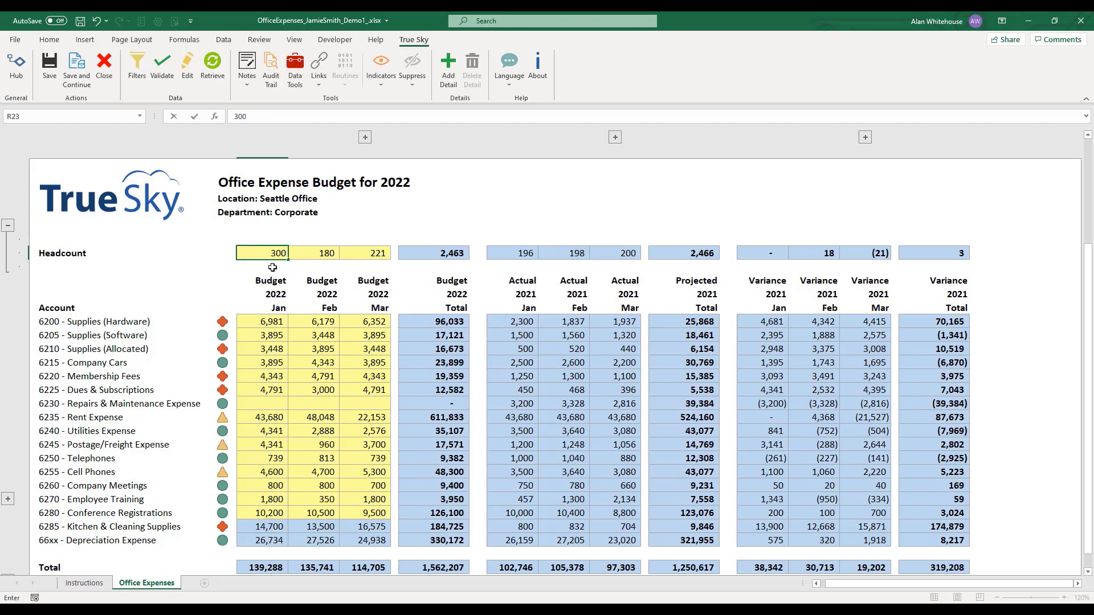
key("Return")
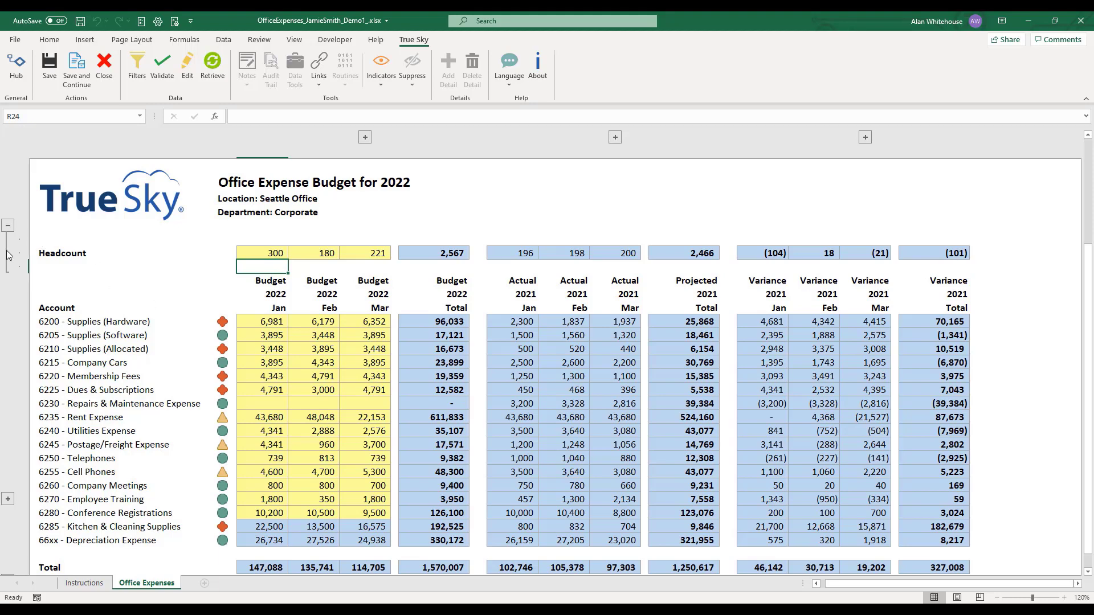
left_click(9, 225)
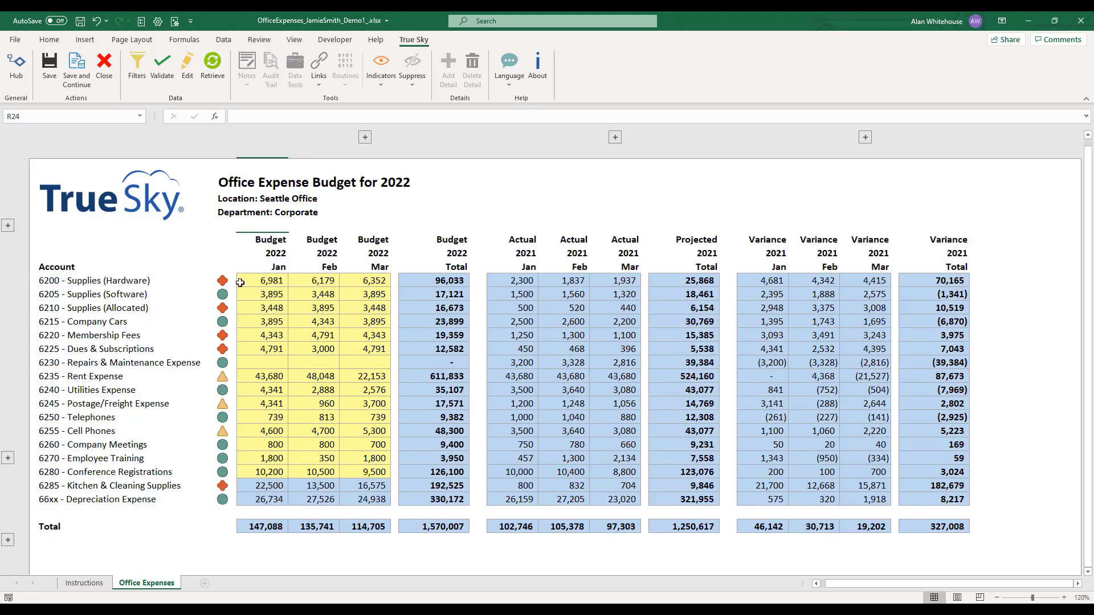
Step: Expand the detail lines beneath the 6270 - Employee Training account
left_click(259, 281)
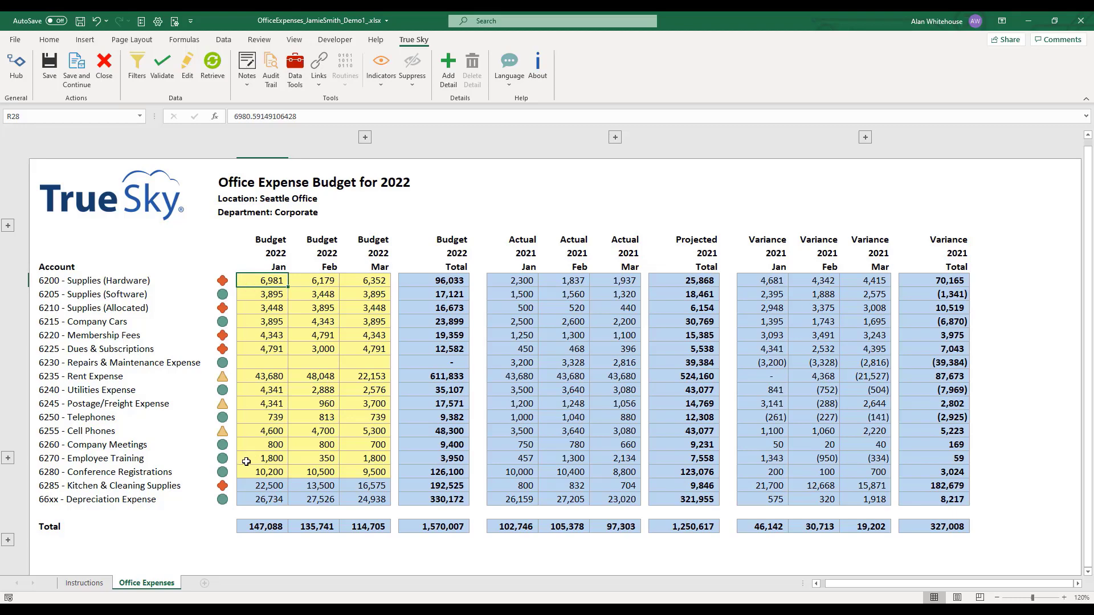
left_click(172, 463)
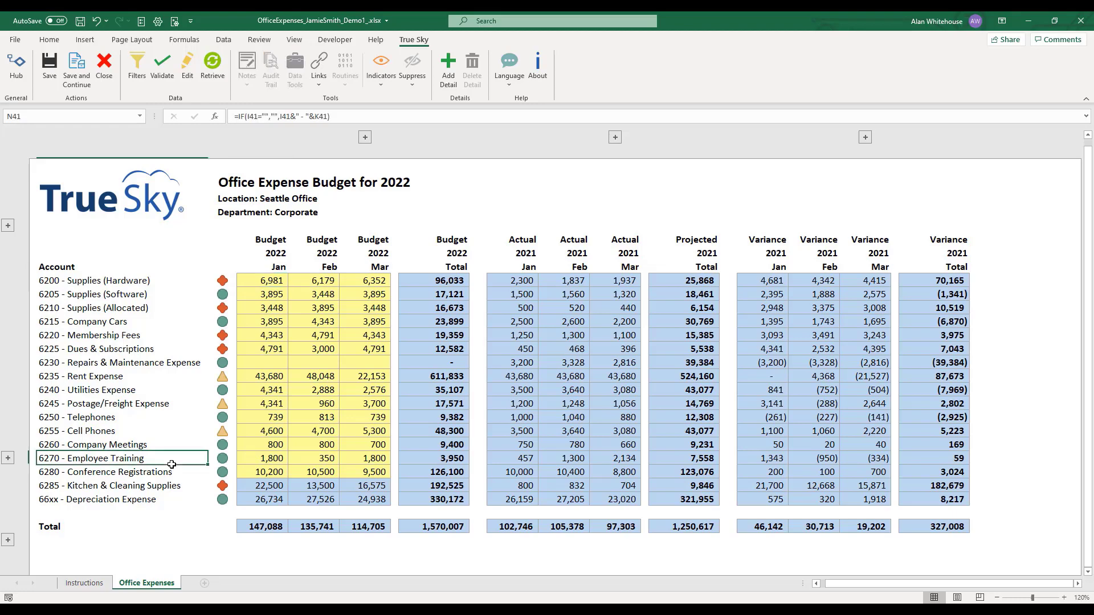
left_click(254, 460)
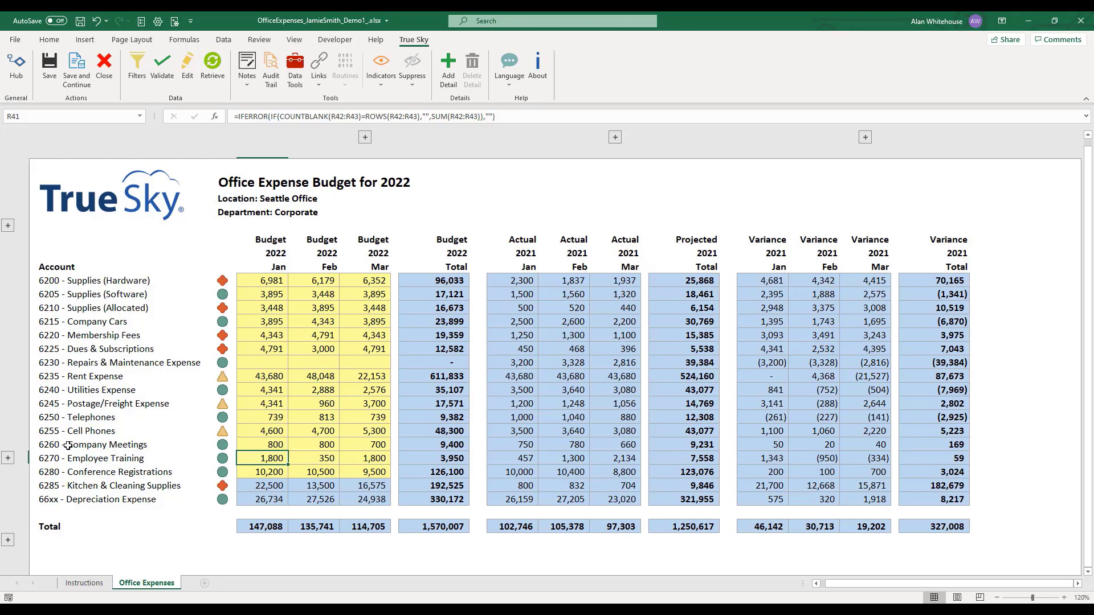
left_click(8, 459)
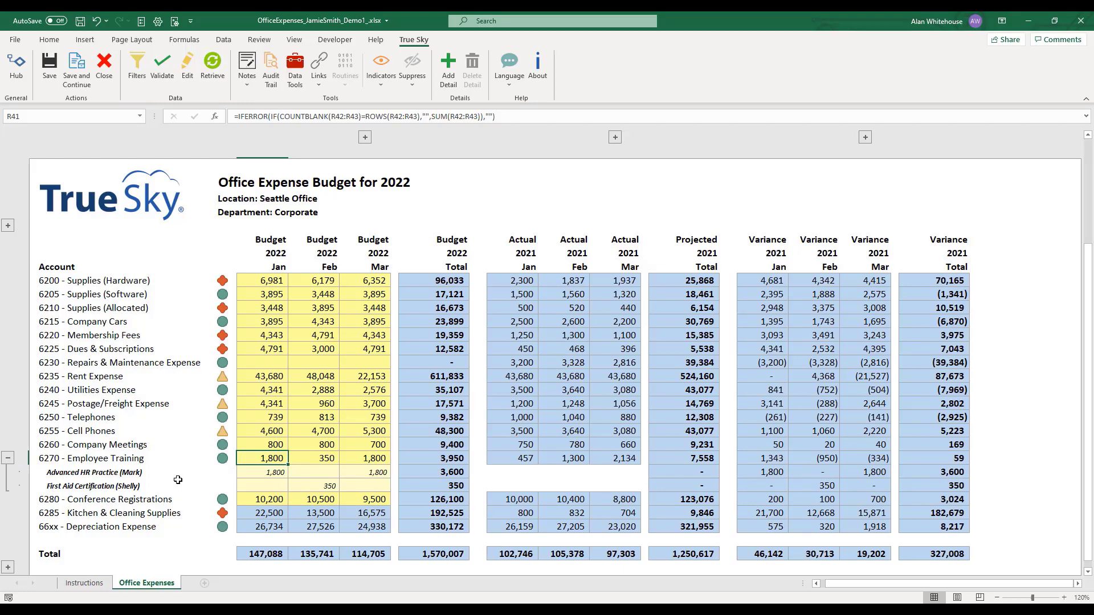
left_click(1065, 599)
left_click(1065, 598)
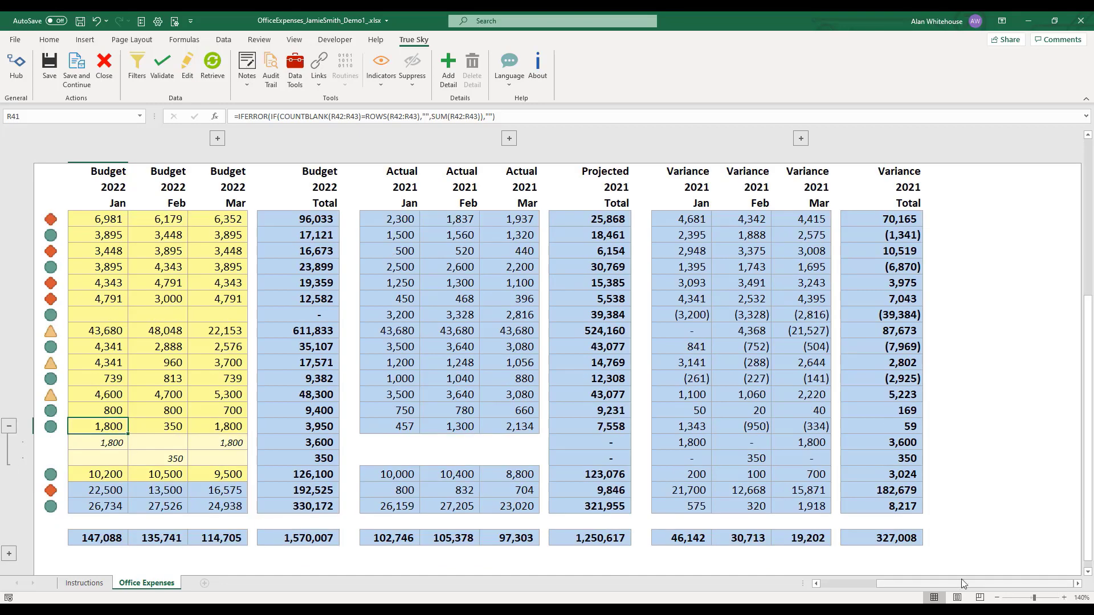
left_click_drag(945, 585, 871, 580)
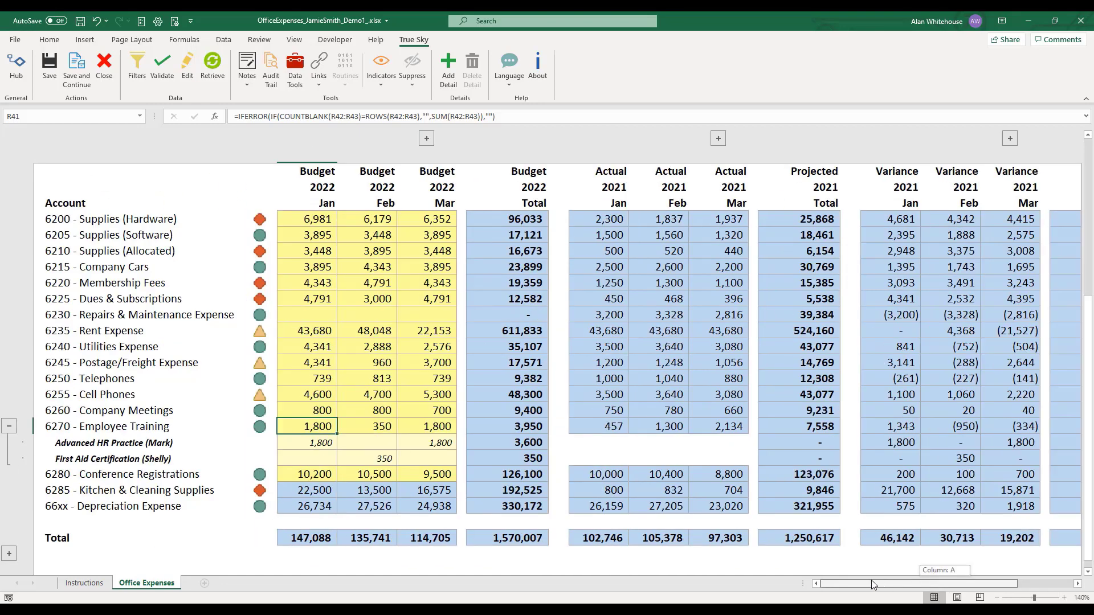
Step: Add an Employee Training detail line labelled My Next Class with the attendee's name in parentheses, budget 500 for January, and save the changes
left_click(313, 443)
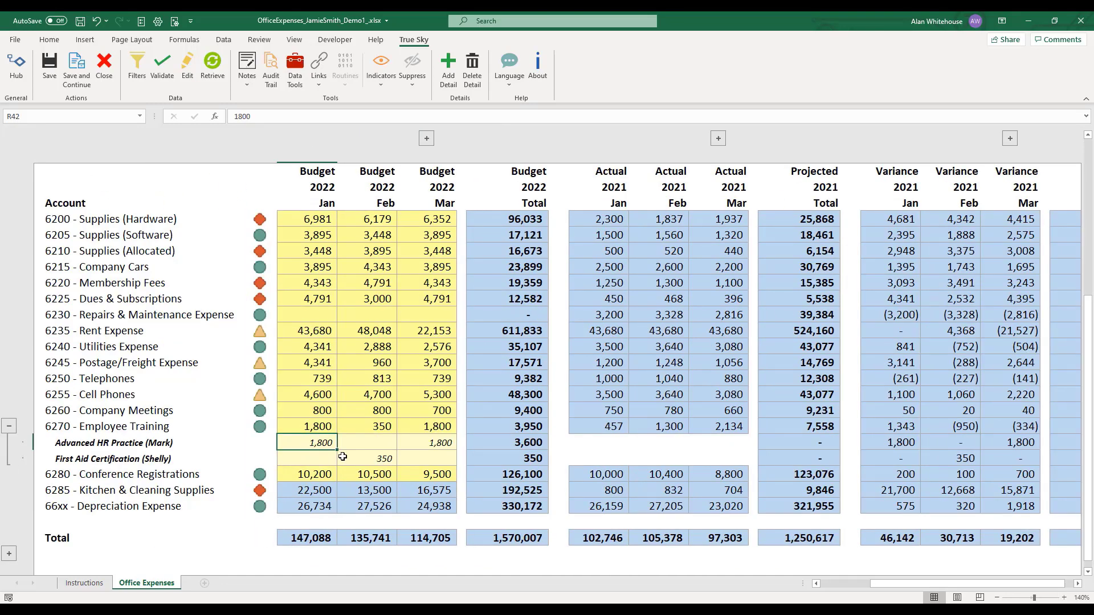
left_click(449, 79)
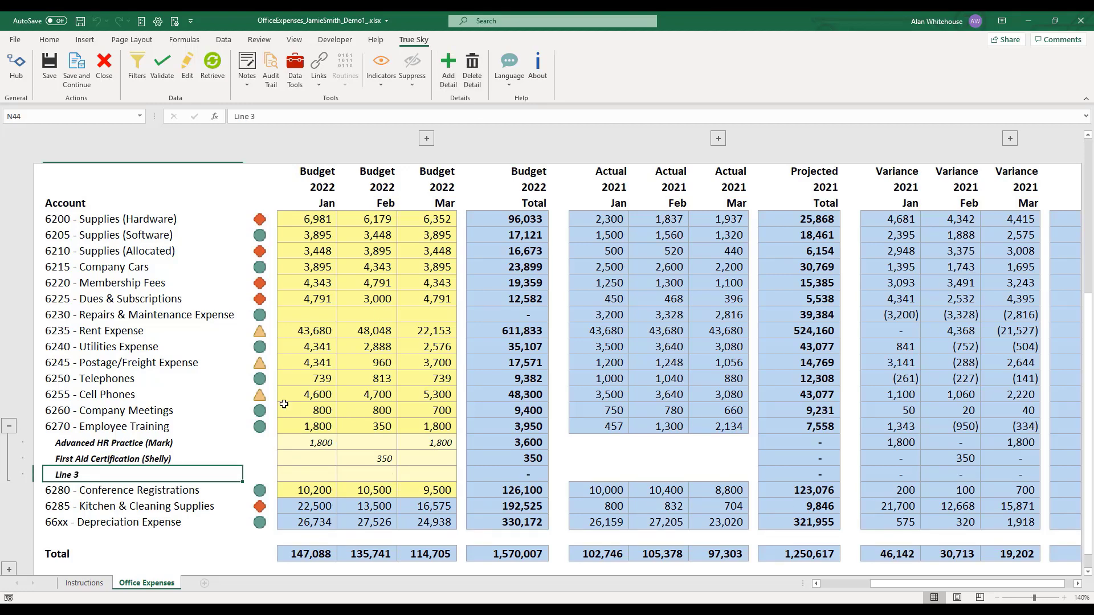
type("My N")
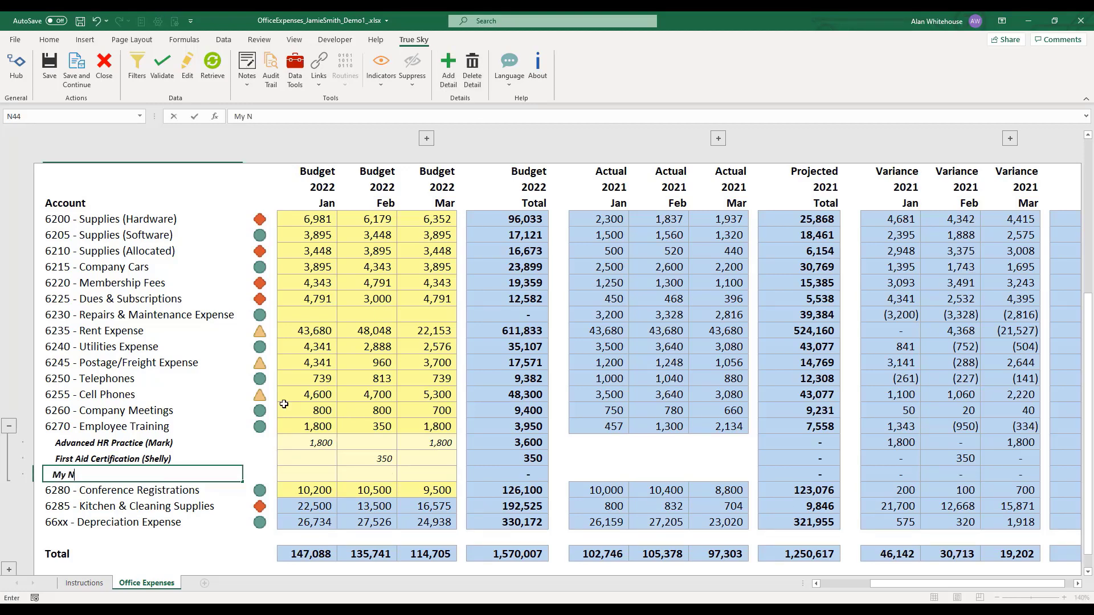
type("ext Class (Alan)")
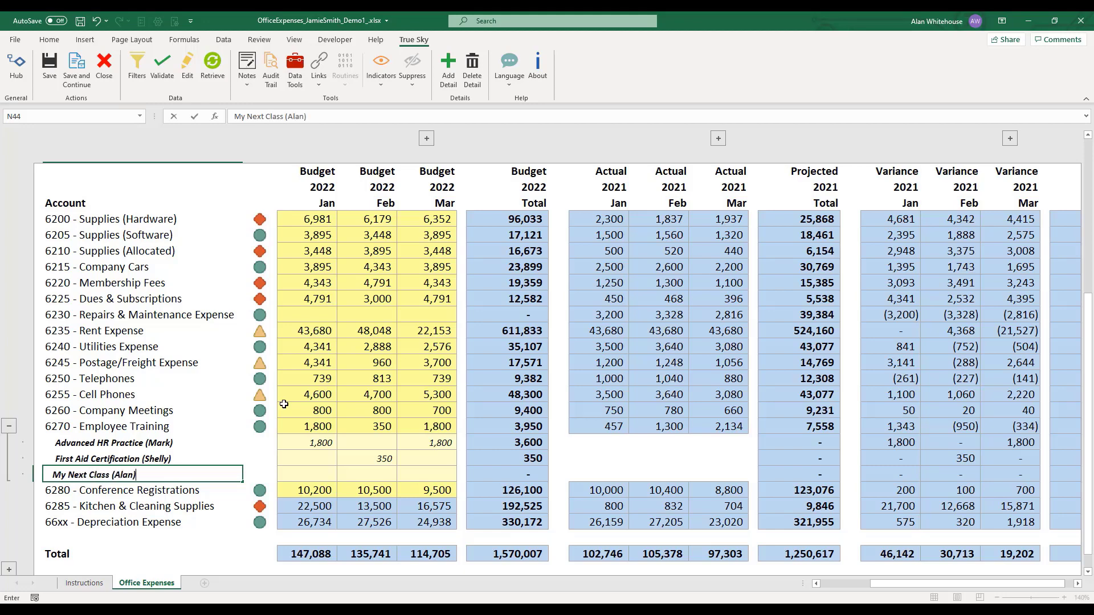
key("Tab")
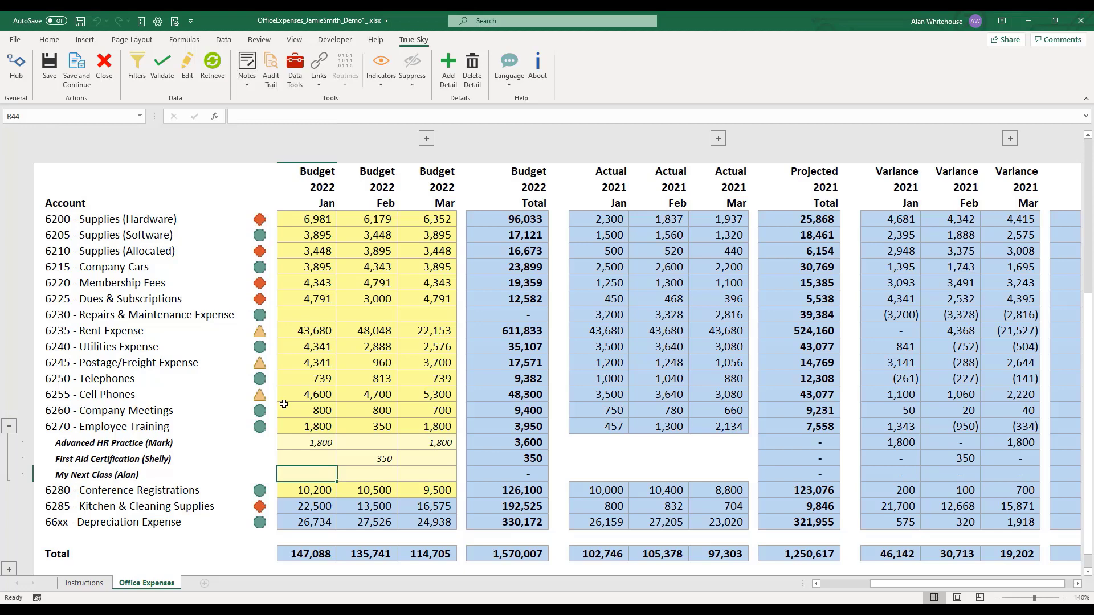
type("500")
key("Return")
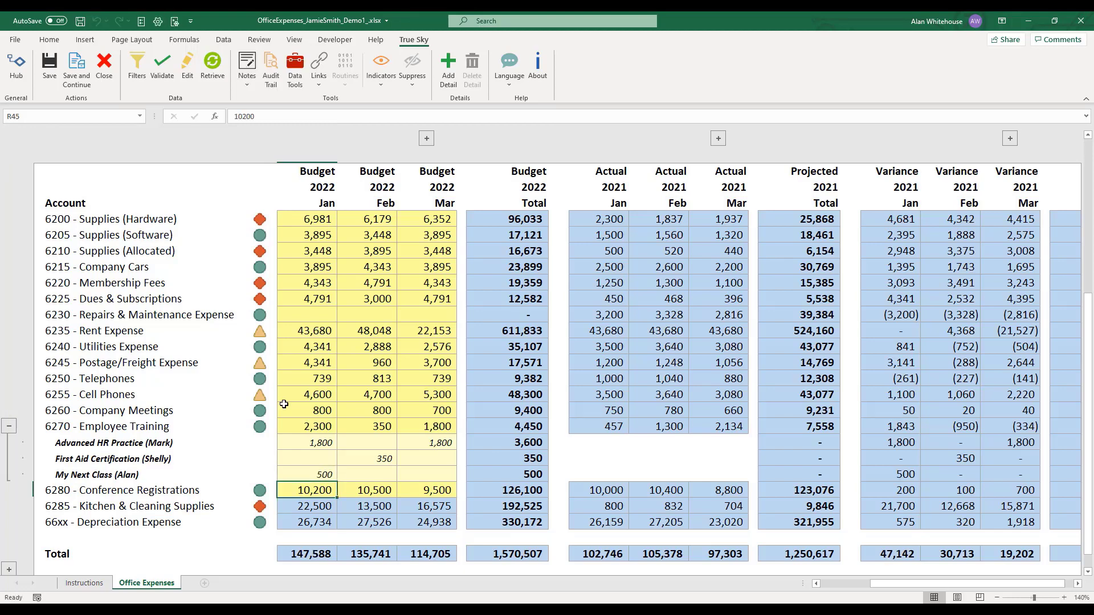
left_click(52, 70)
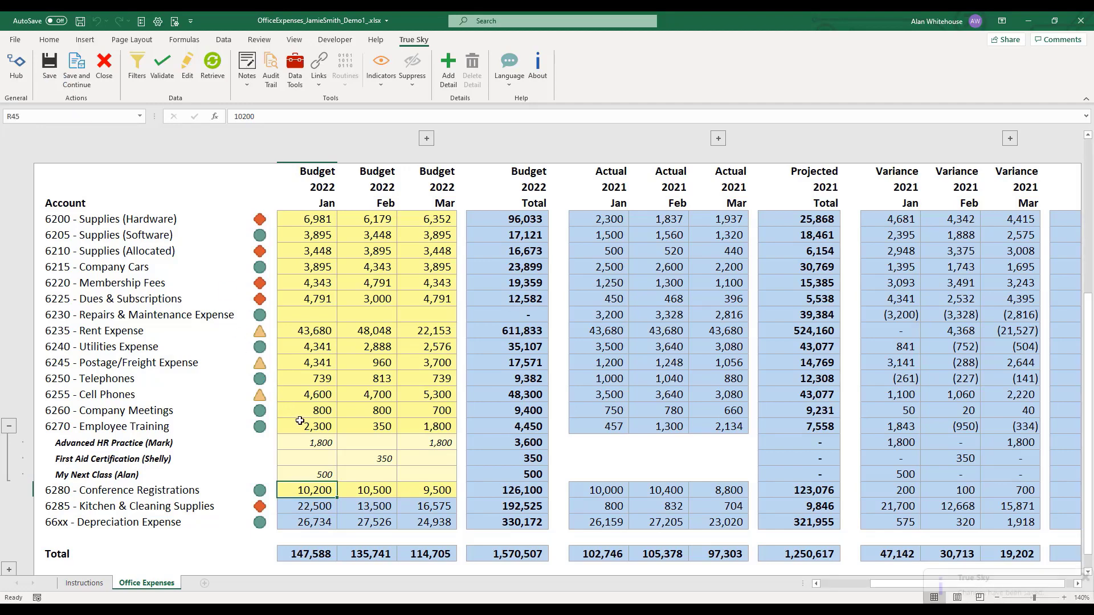
Step: Compare the January–March Employee Training budgets with their detail lines, expanding and collapsing the details, and leave them collapsed
left_click(337, 420)
left_click_drag(337, 420, 419, 429)
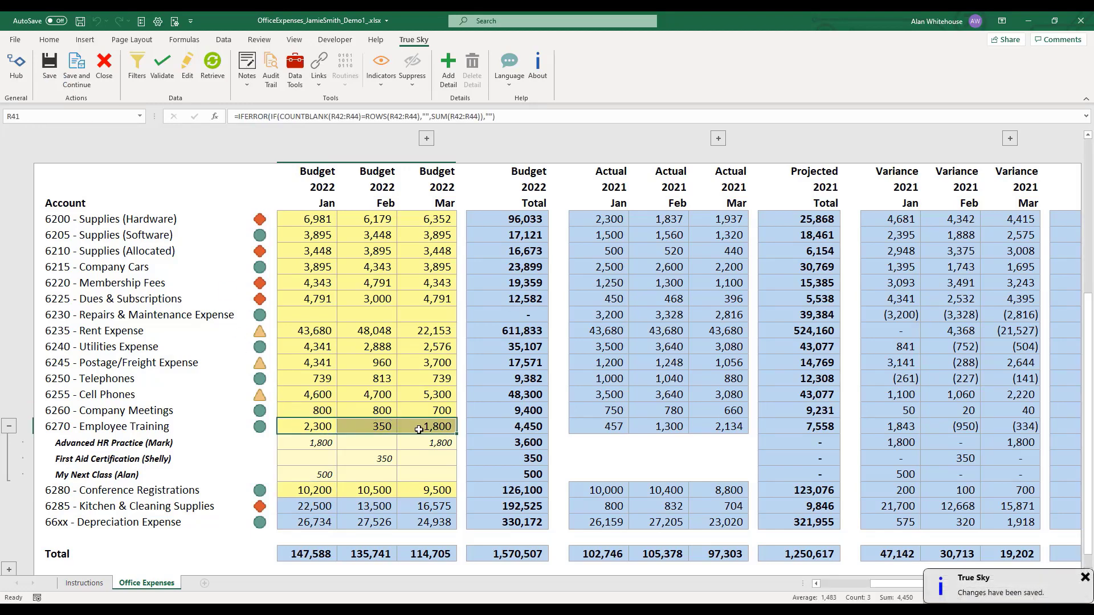
left_click_drag(305, 443, 422, 469)
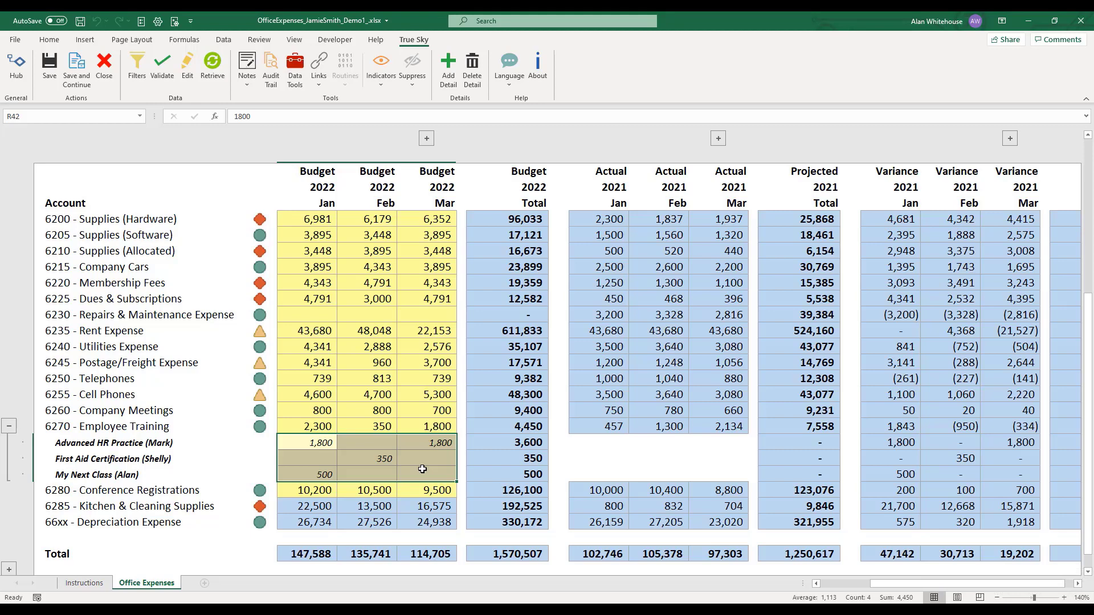
left_click(9, 427)
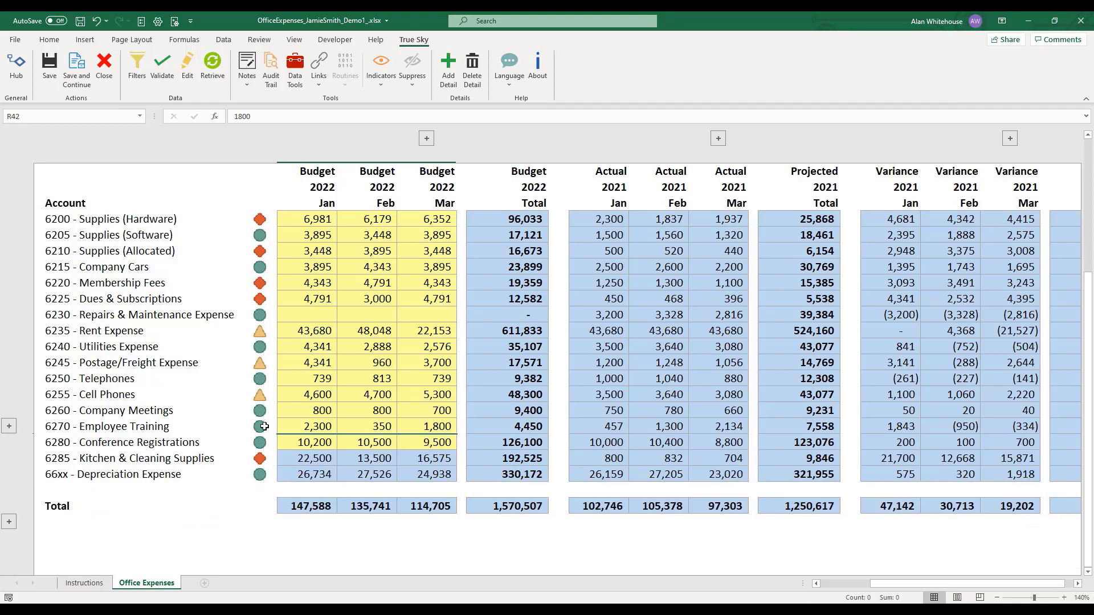
left_click(304, 424)
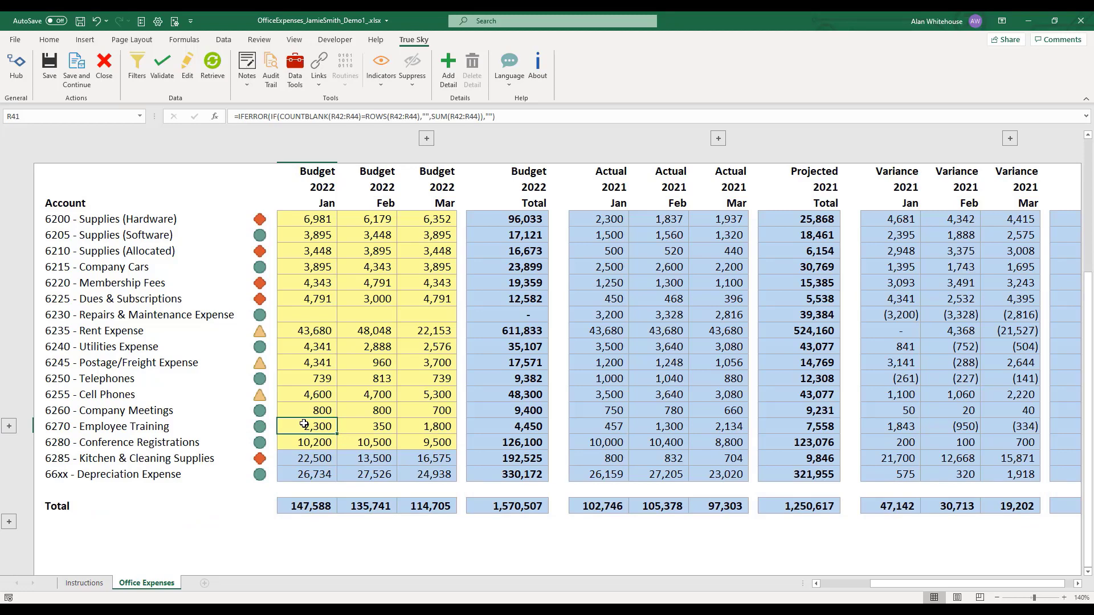
left_click(9, 426)
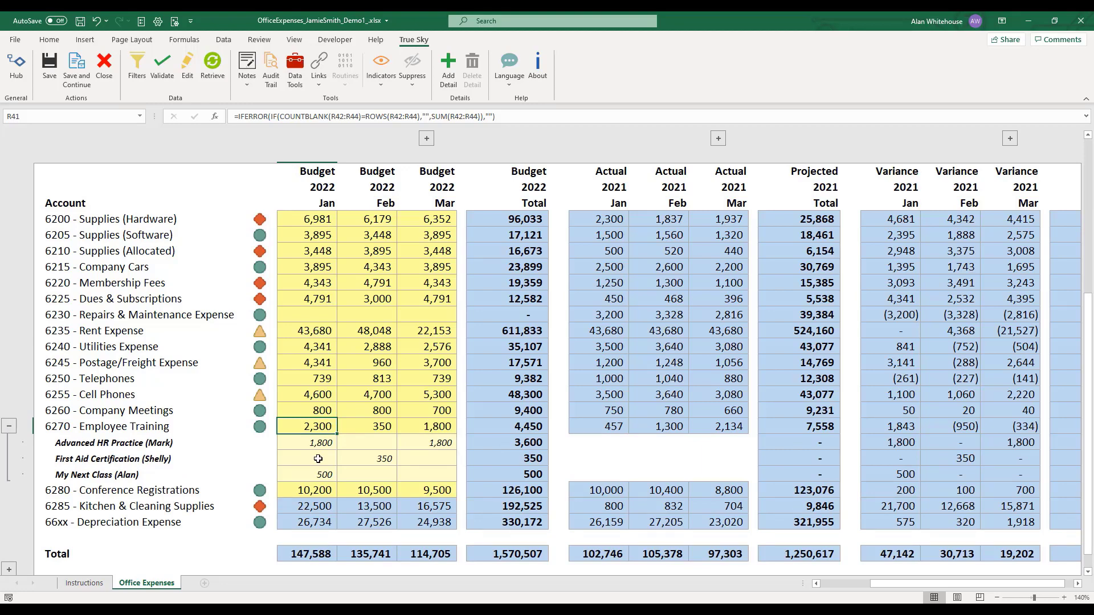
left_click(10, 427)
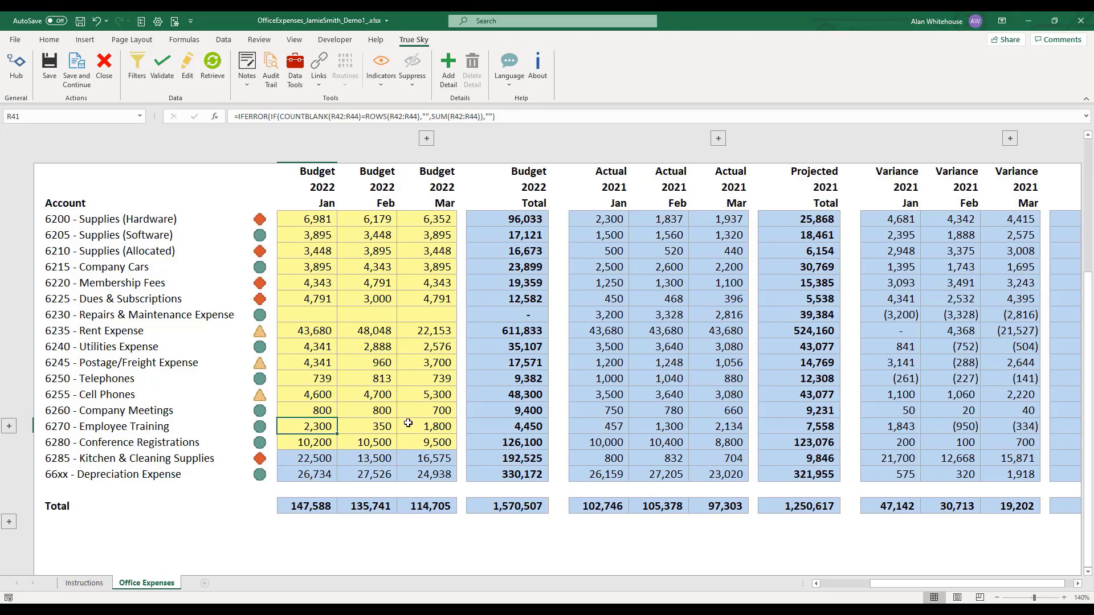
left_click(10, 426)
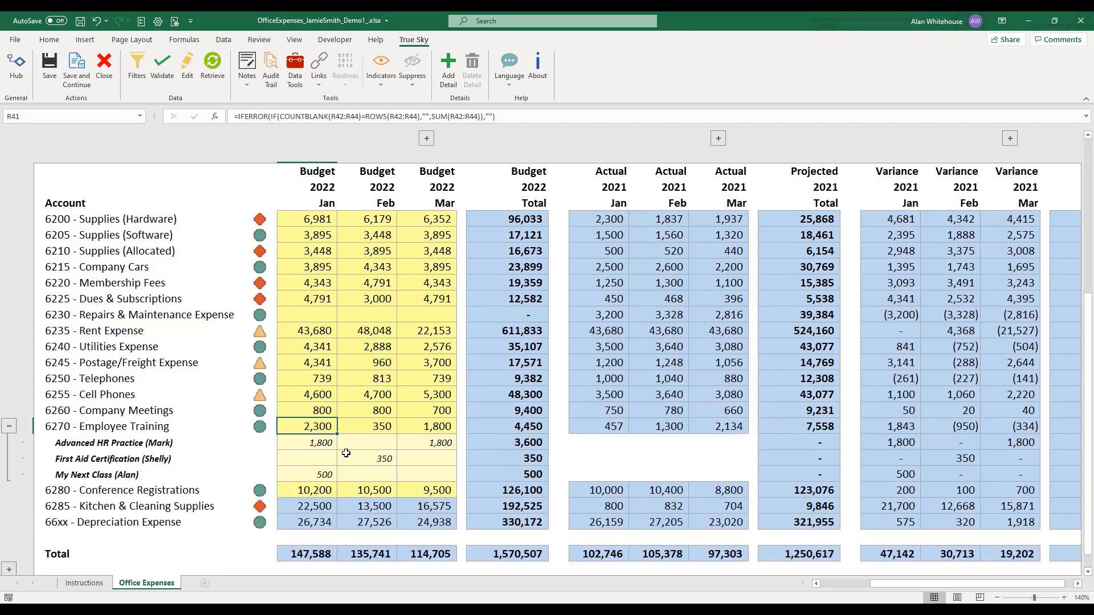
left_click(191, 444)
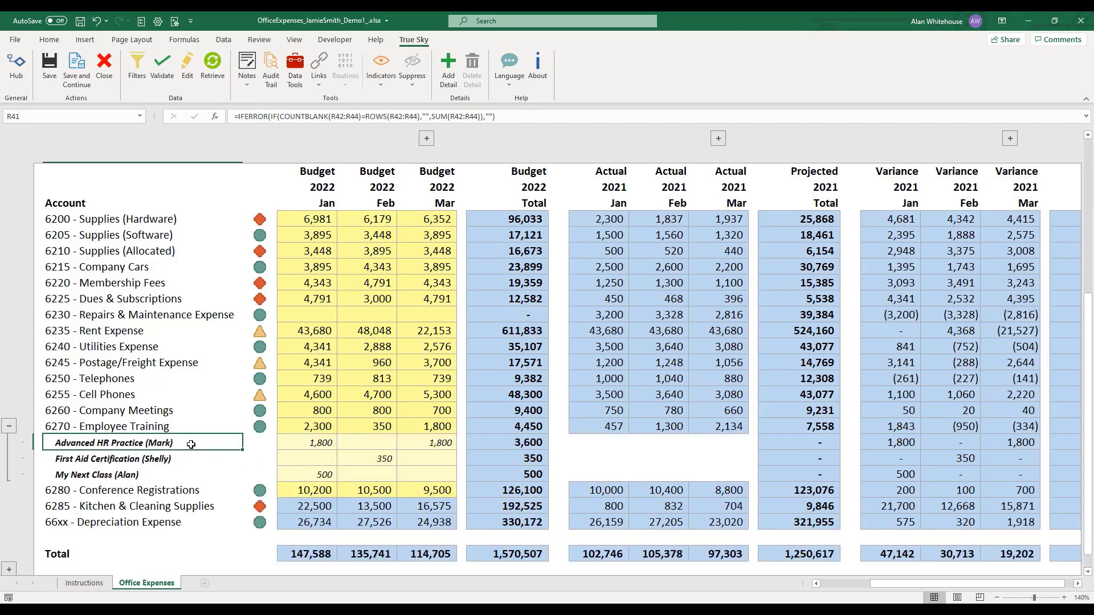
left_click_drag(310, 443, 433, 443)
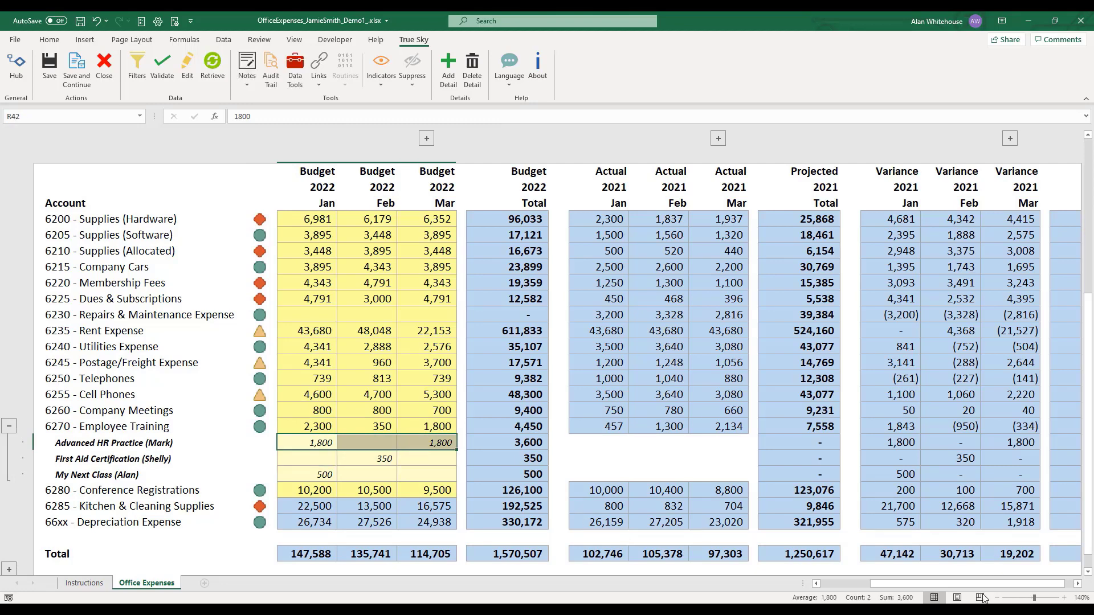
left_click(10, 426)
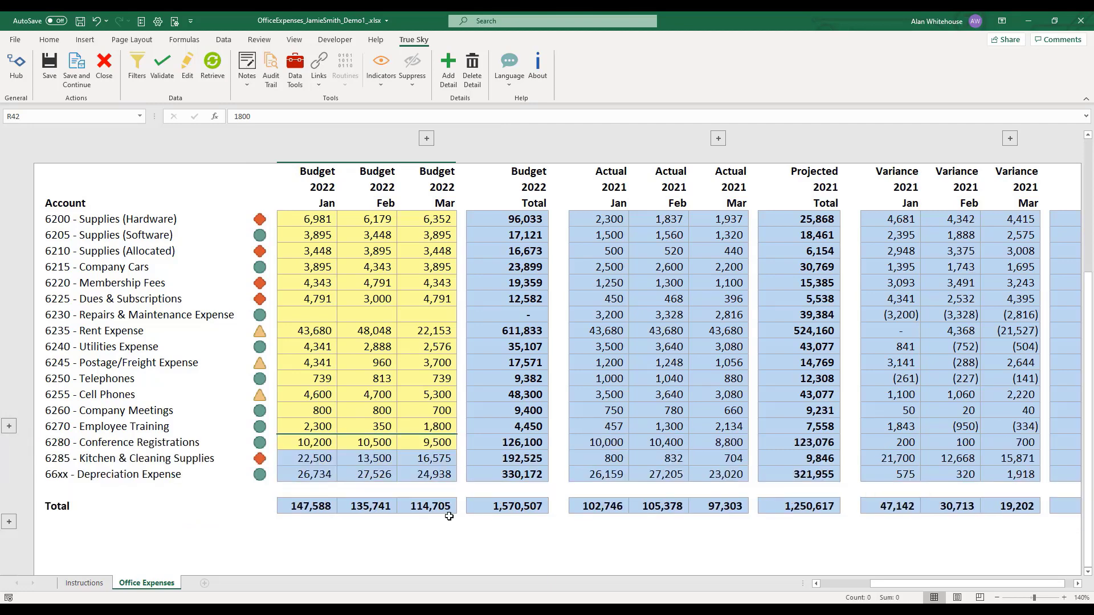
left_click(997, 598)
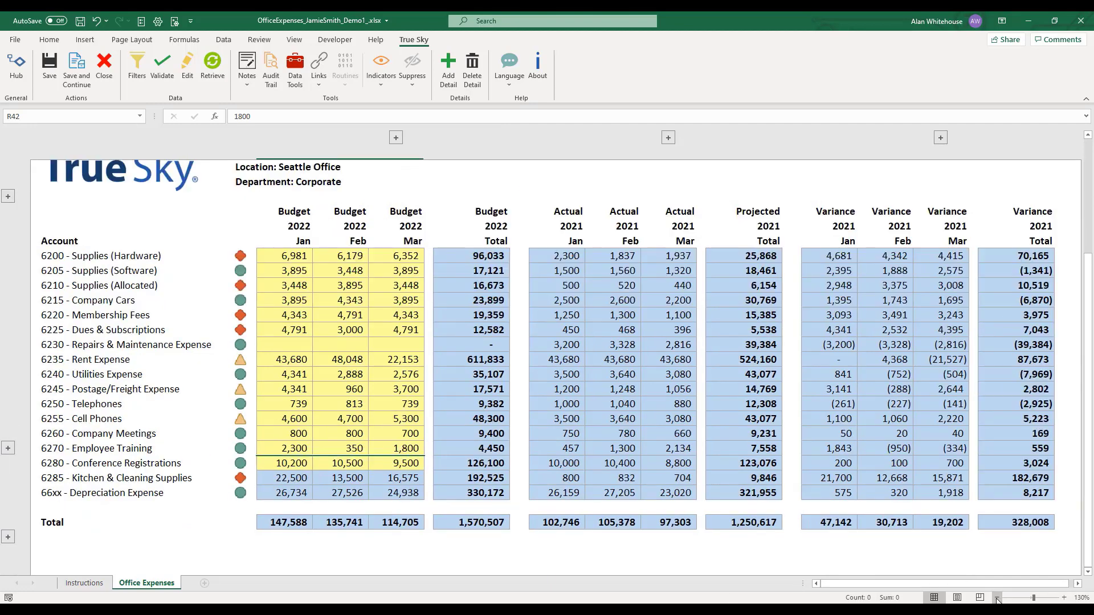
left_click(997, 598)
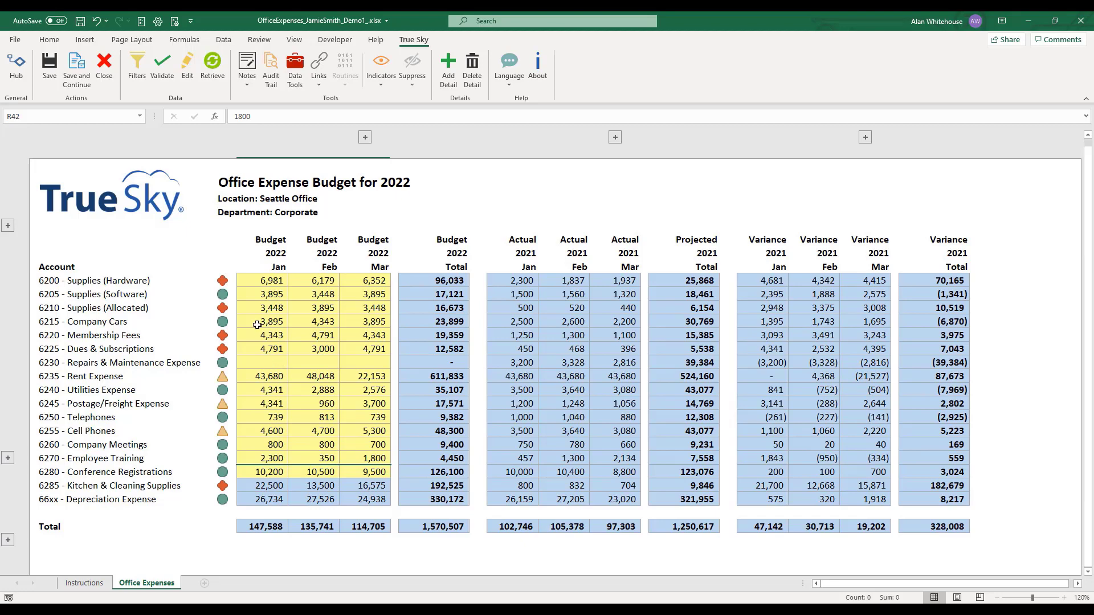
left_click(260, 282)
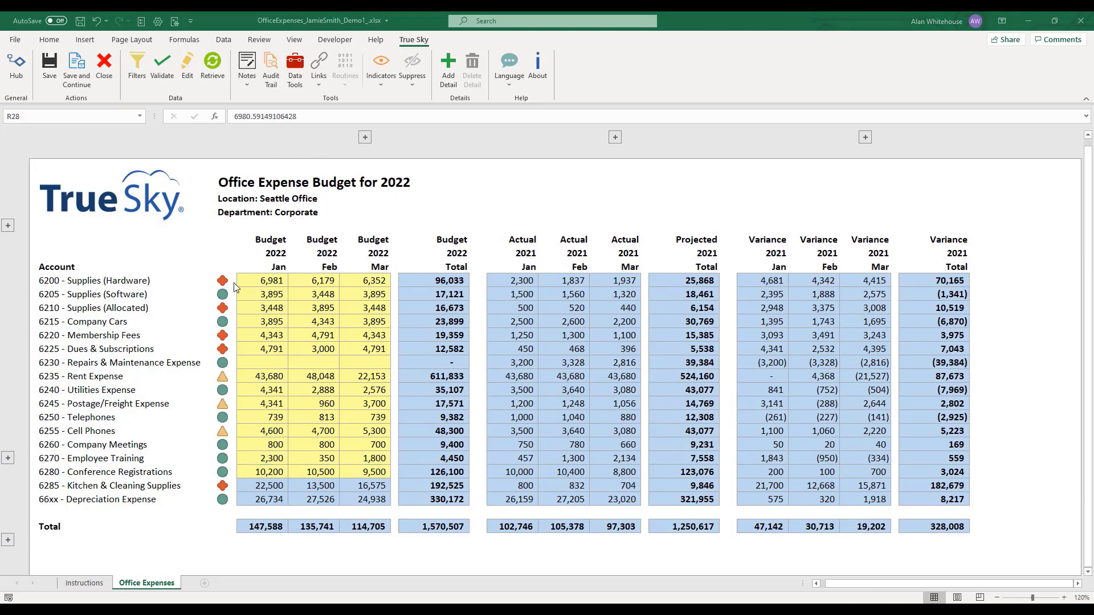
left_click(248, 280)
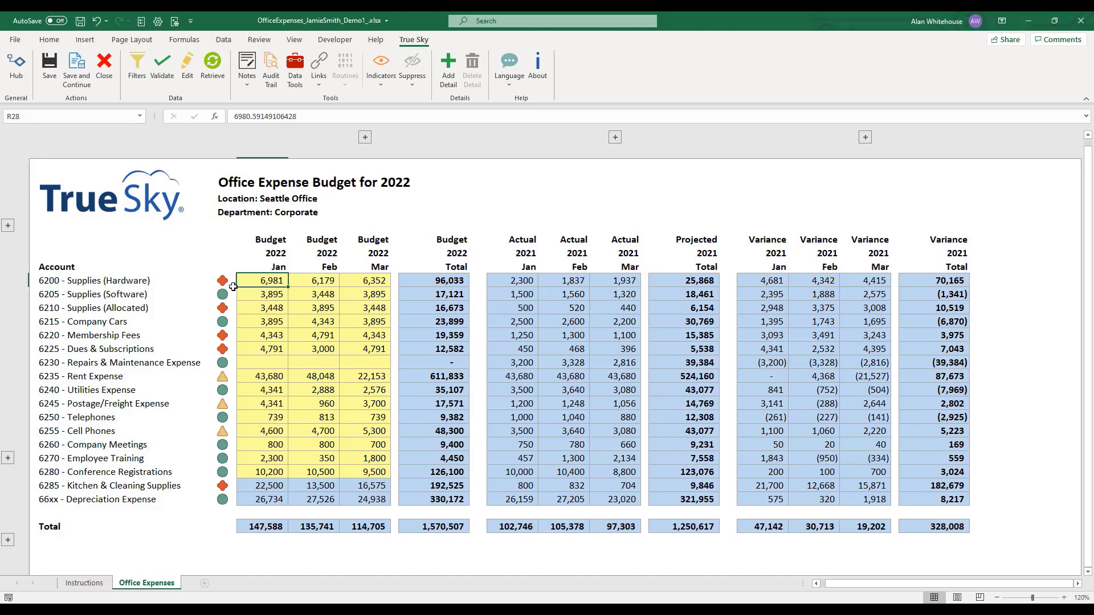
Step: Review the status indicators of the hardware, software, membership and rent accounts against the budget rules on the Instructions sheet
left_click(232, 295)
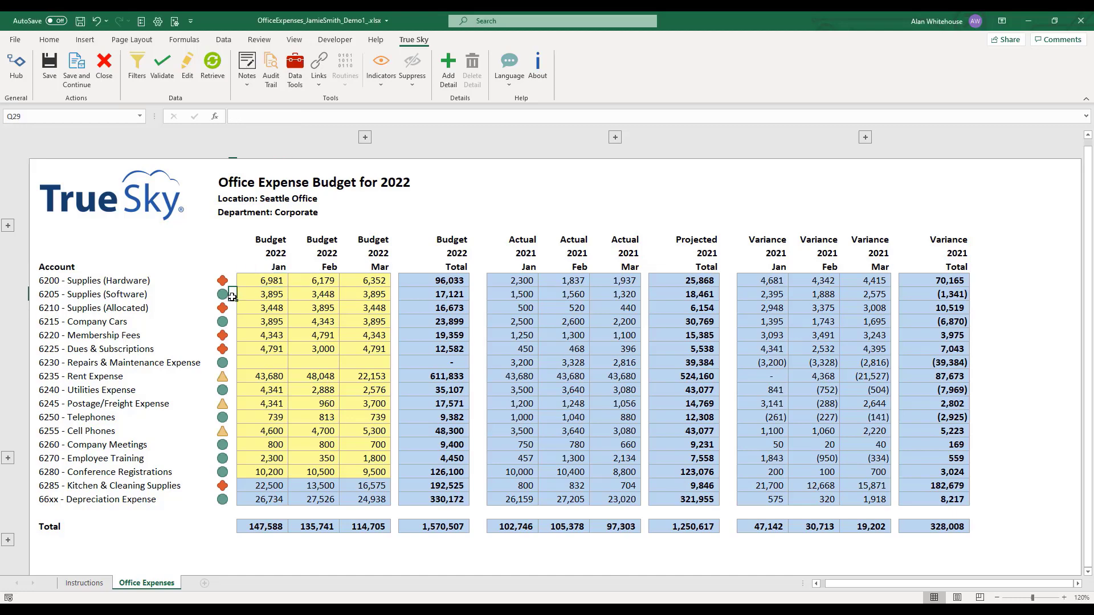
left_click(232, 377)
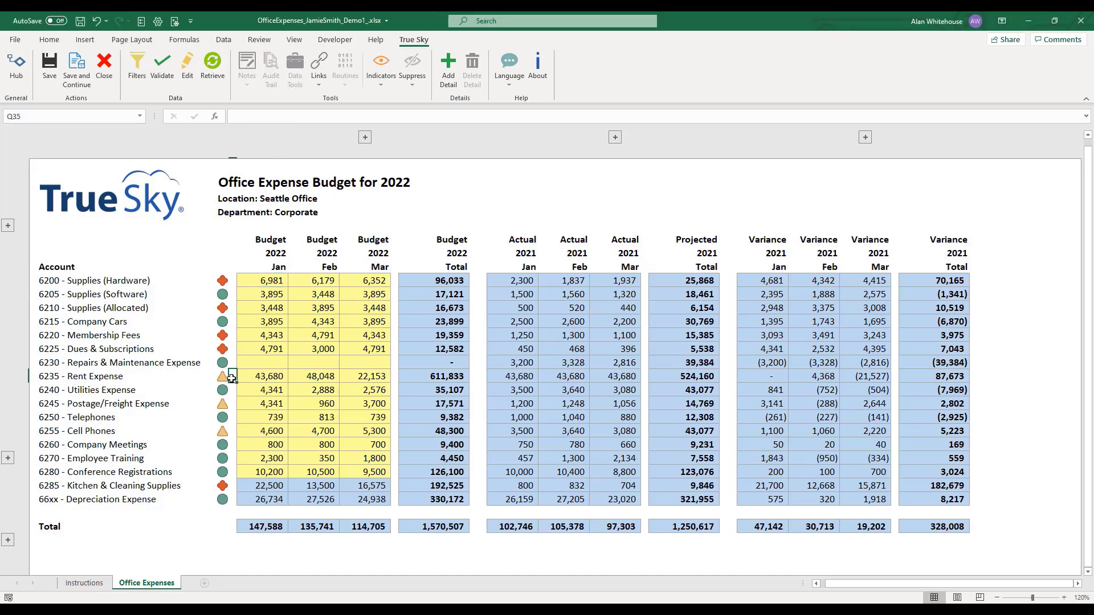
left_click(232, 335)
left_click(92, 584)
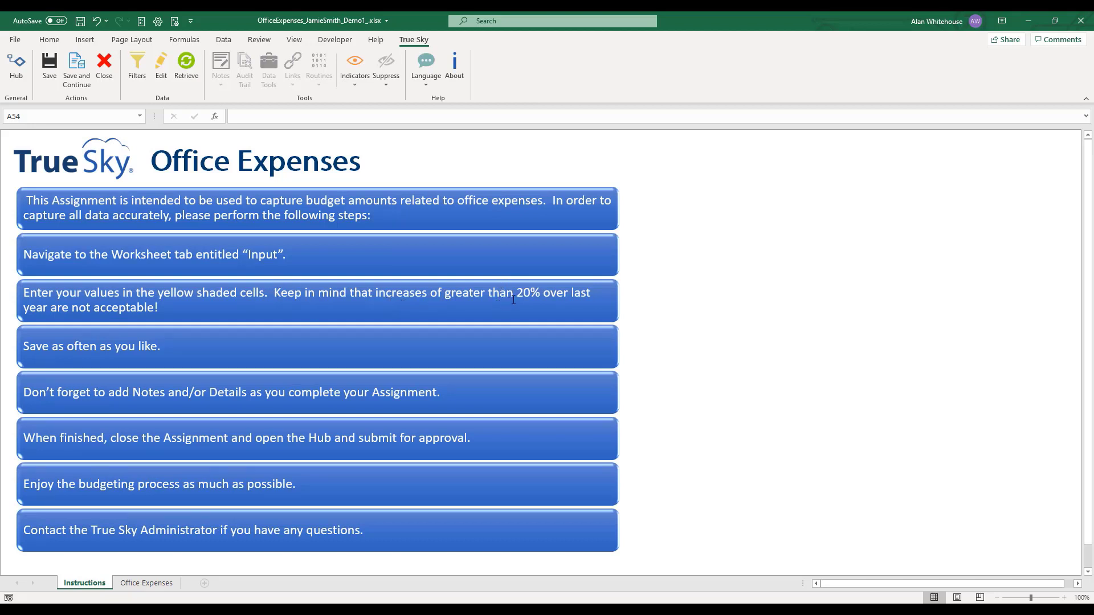
left_click(157, 583)
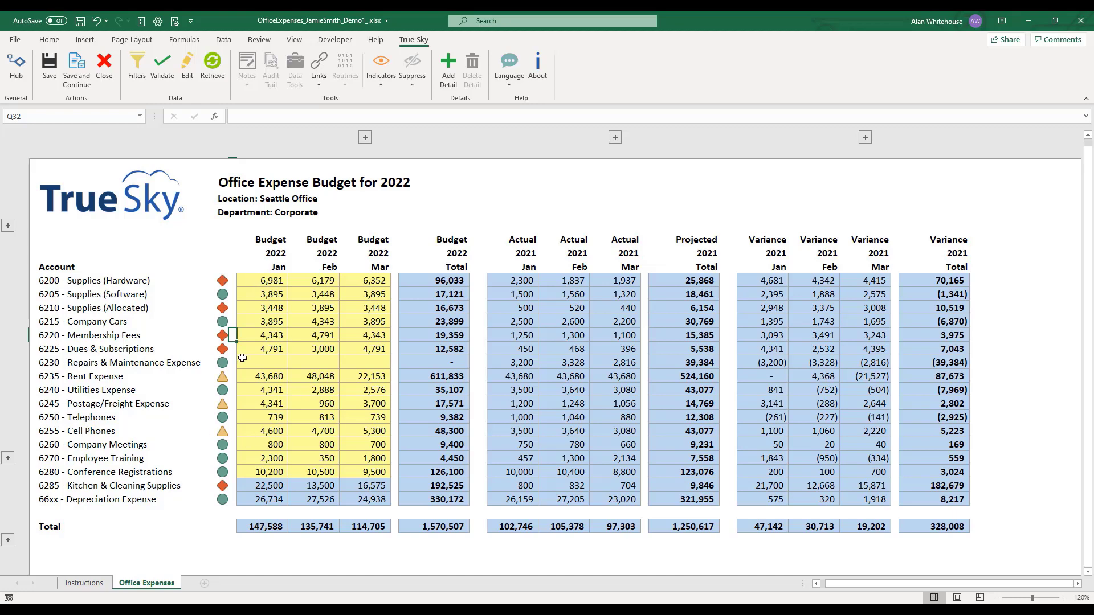
left_click_drag(267, 282, 370, 281)
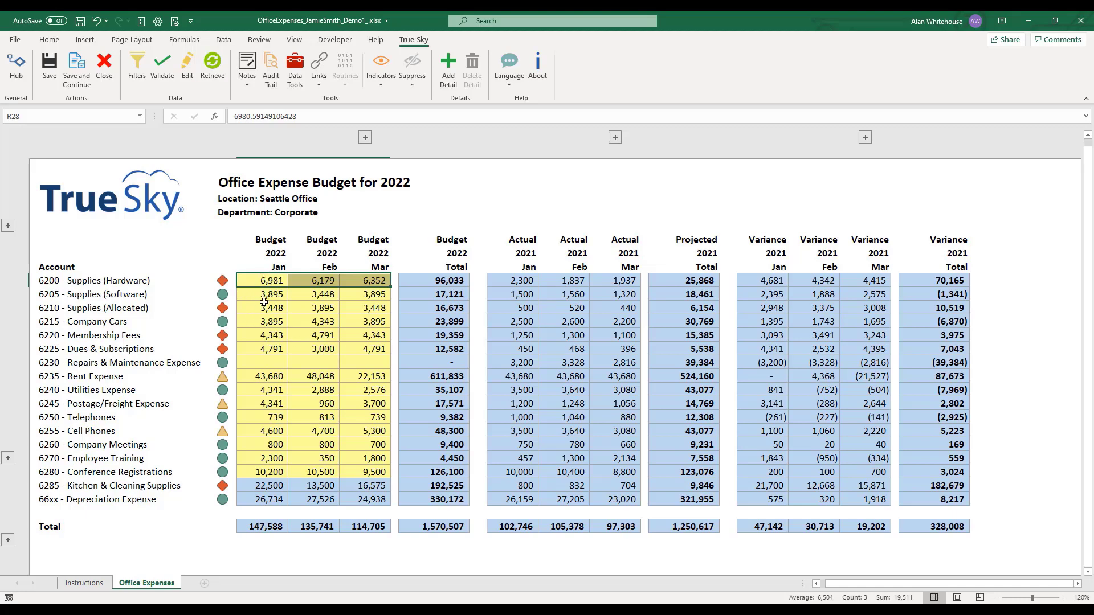
left_click(233, 296)
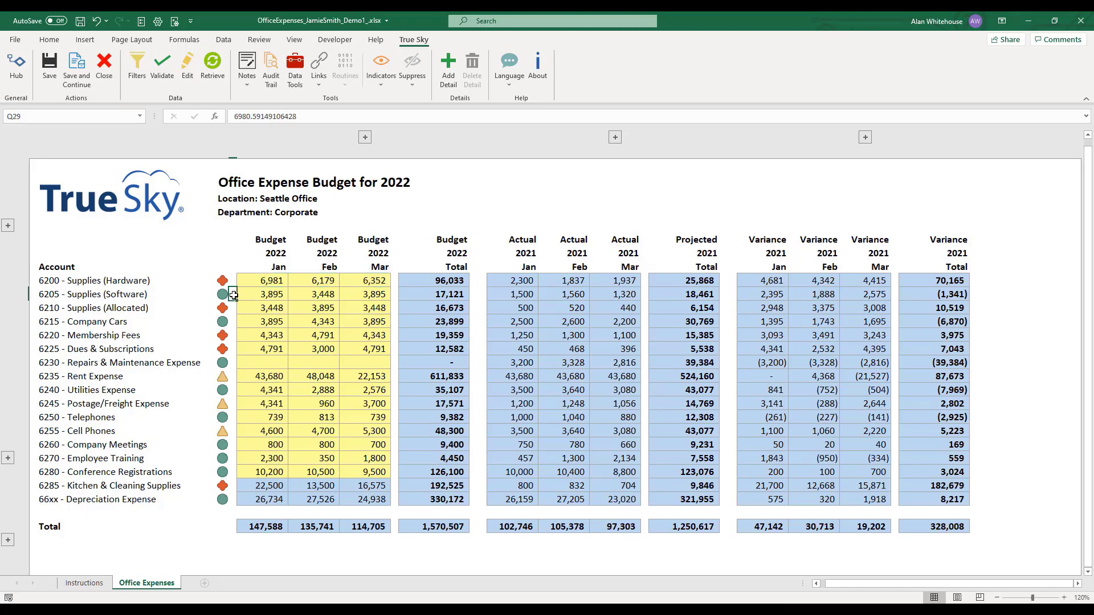
left_click(234, 378)
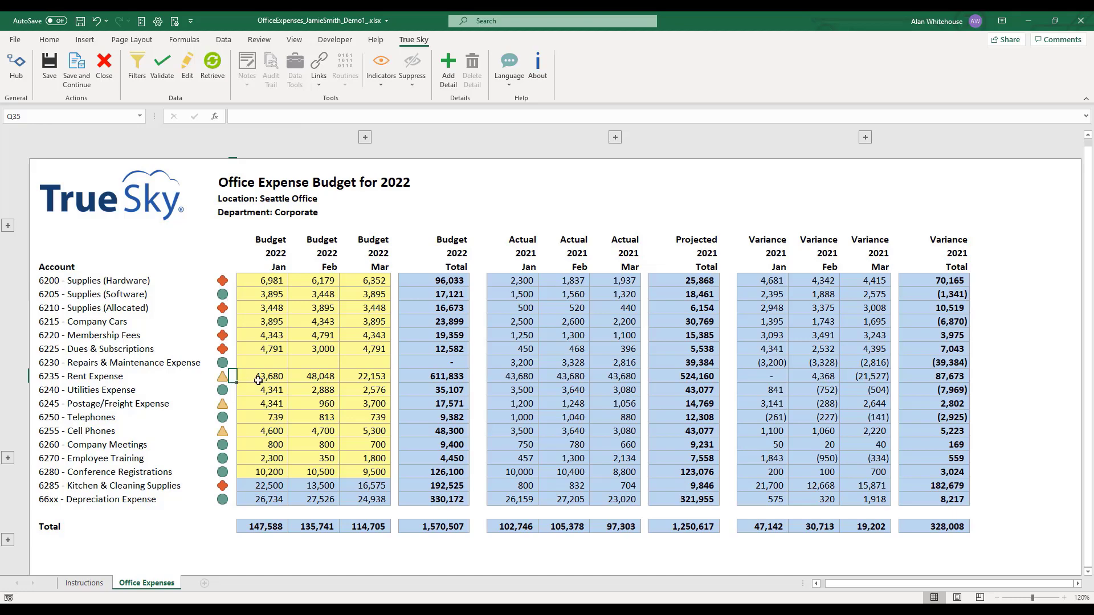
left_click(233, 281)
Step: Validate the Office Expenses budget, examine the alert for Supplies (Hardware), and close the validation alerts
left_click(162, 74)
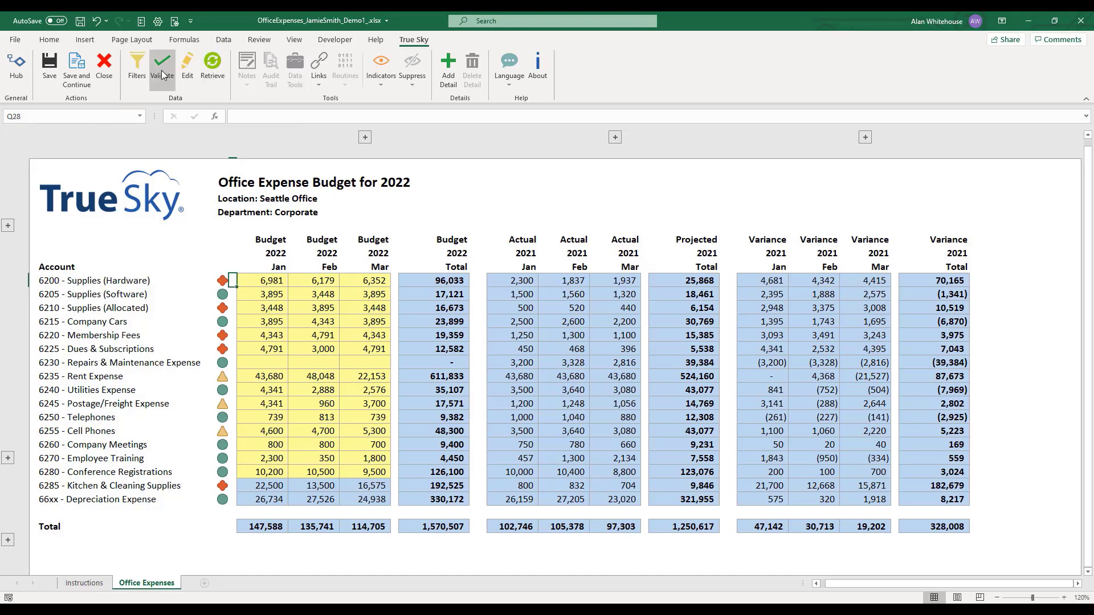
left_click(957, 215)
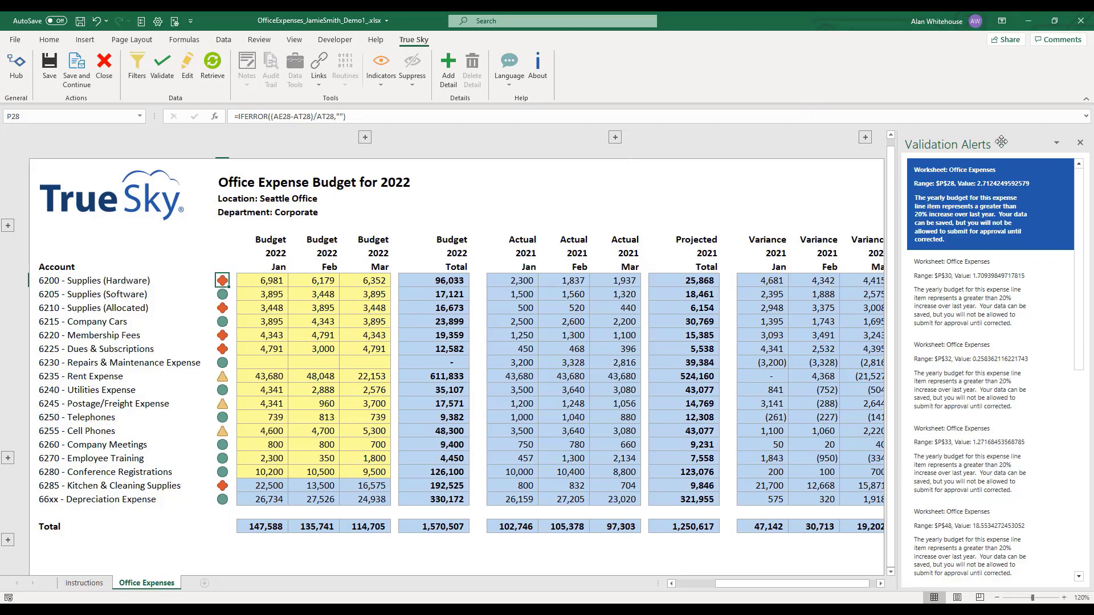
left_click(1079, 145)
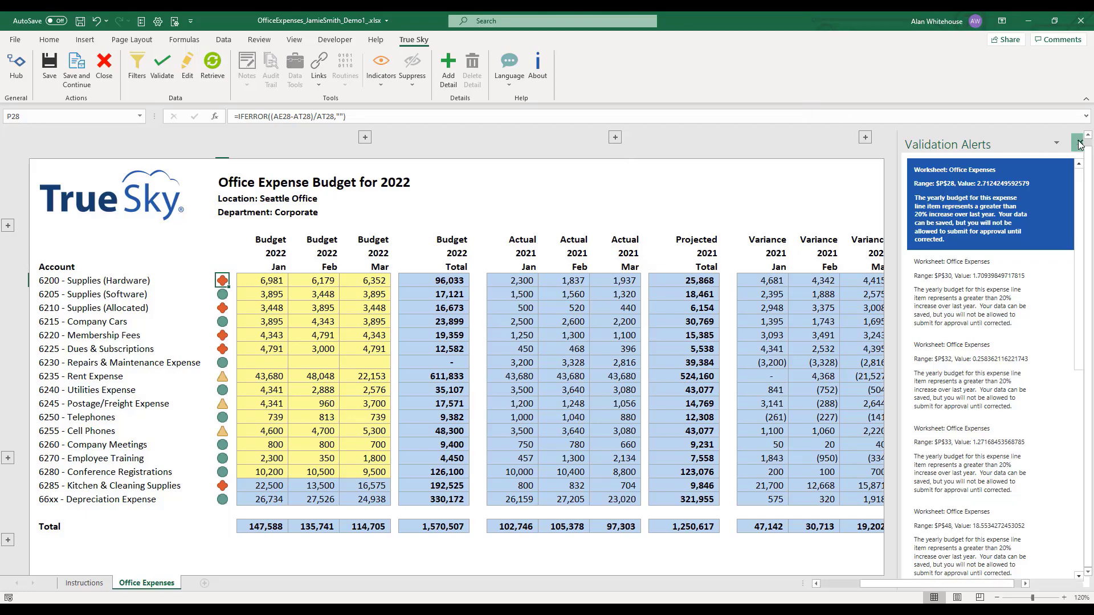
Step: Open the linked Payables and PO Details (All Accounts, Full Year) with summaries, and move and enlarge its window
left_click(260, 280)
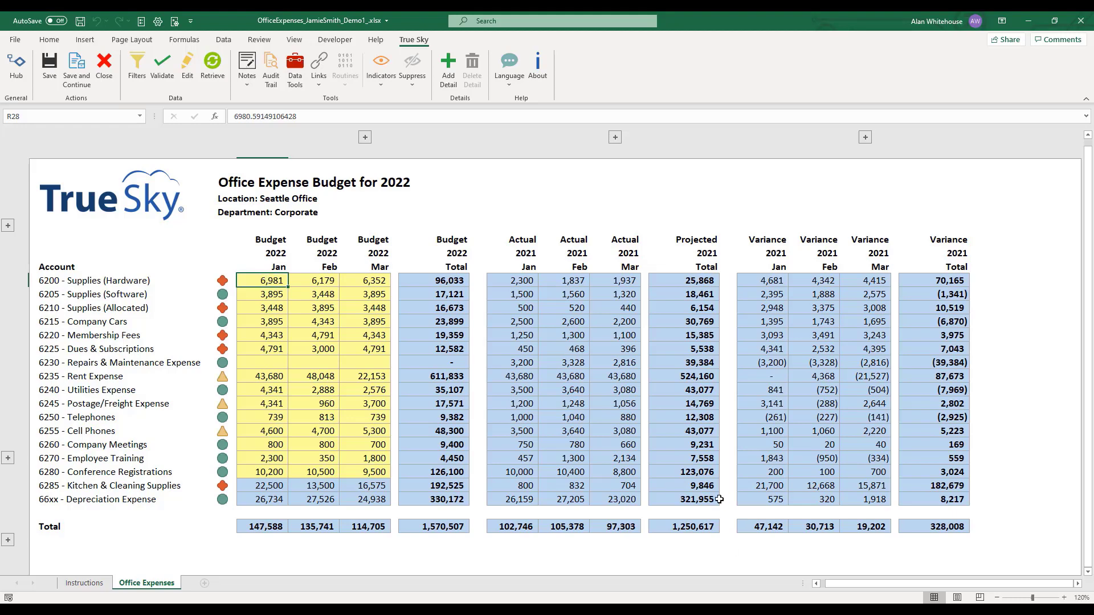
left_click(699, 528)
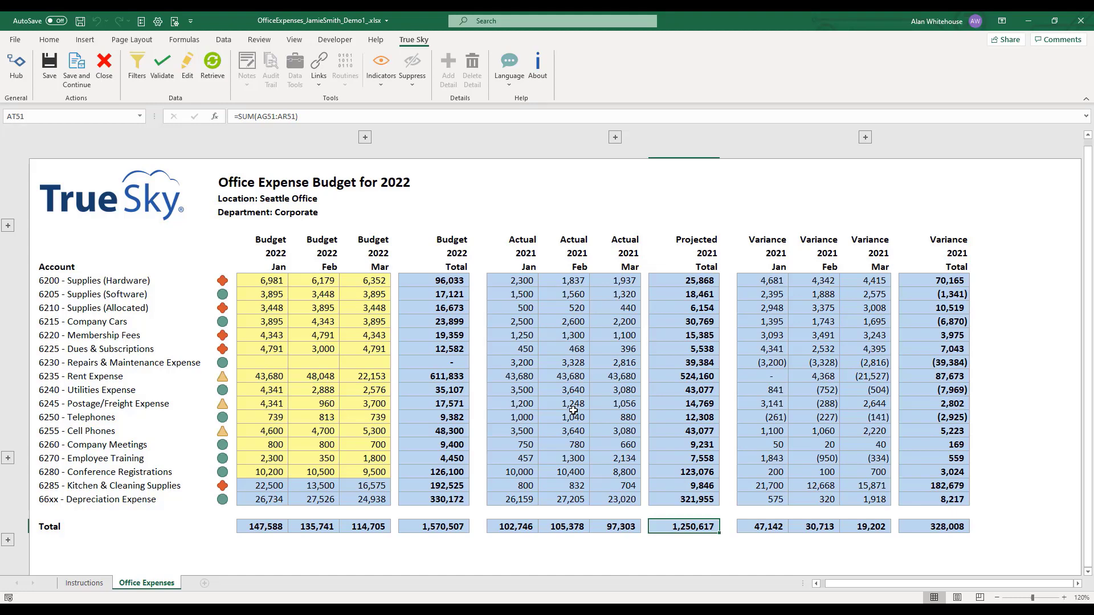
left_click(570, 358)
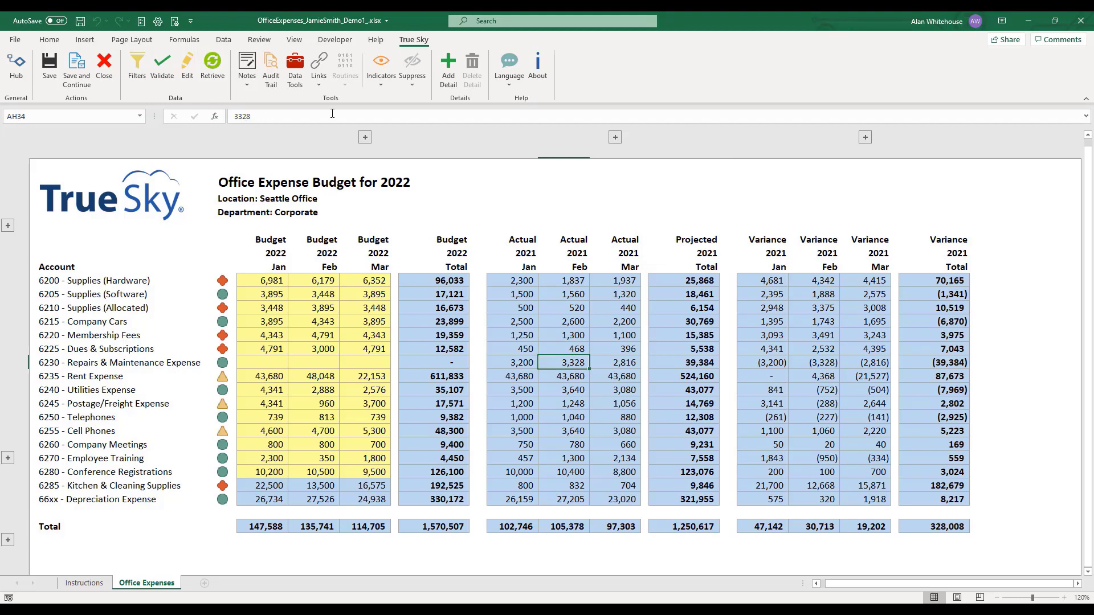
left_click(317, 82)
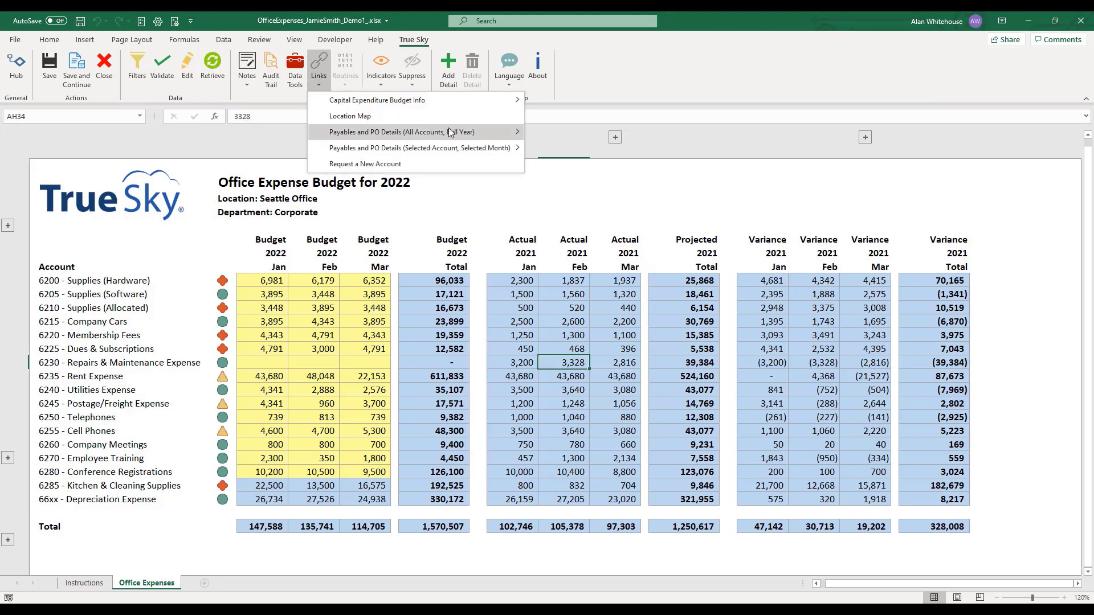
mouse_move(450, 131)
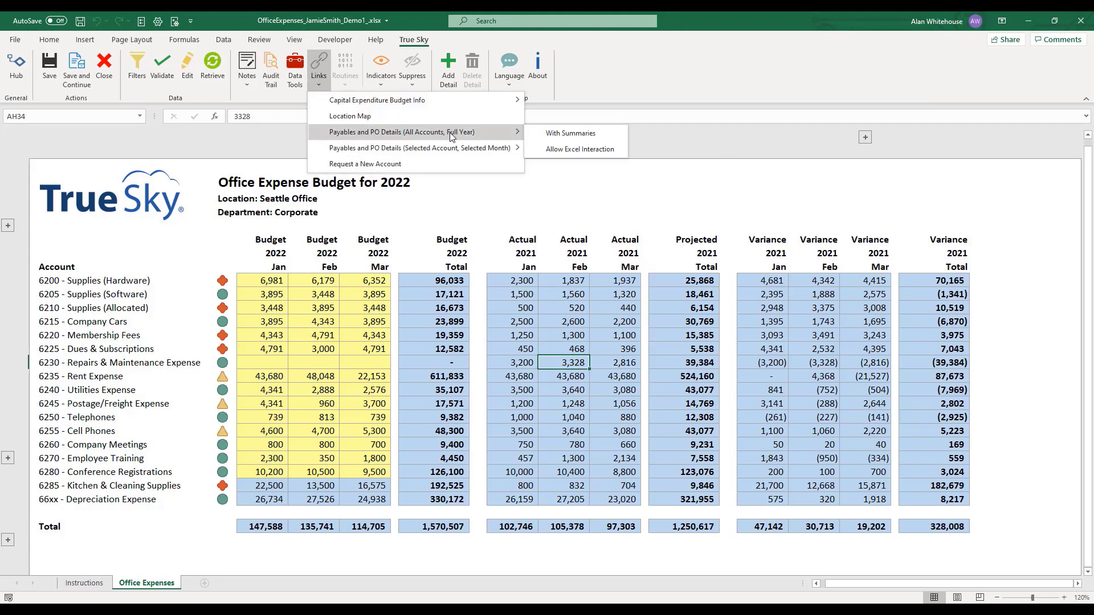
left_click(562, 133)
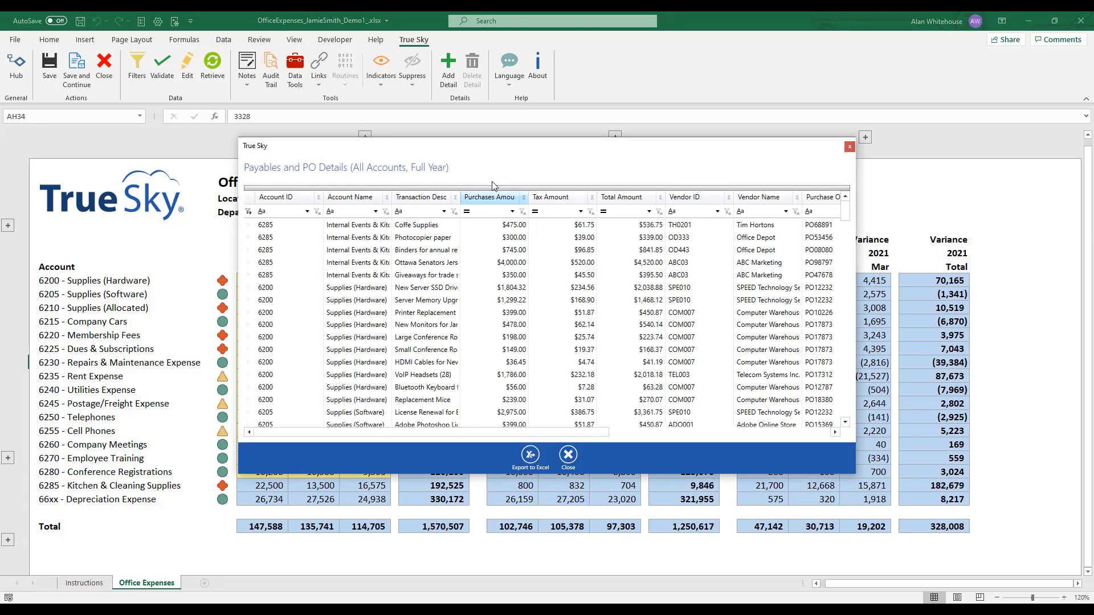
left_click_drag(500, 156, 415, 103)
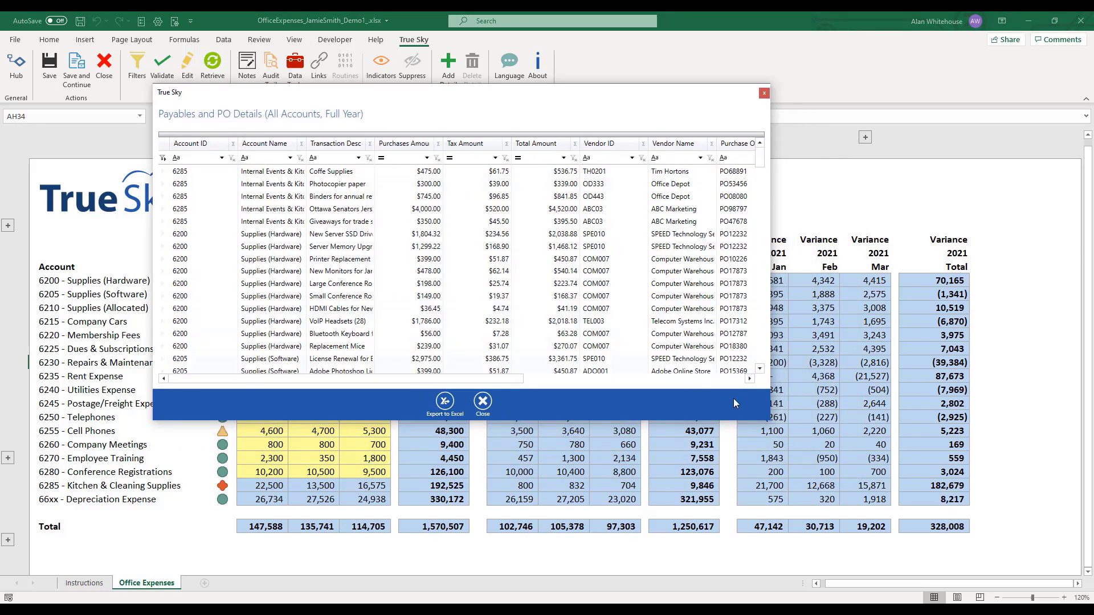
left_click_drag(770, 422, 1025, 560)
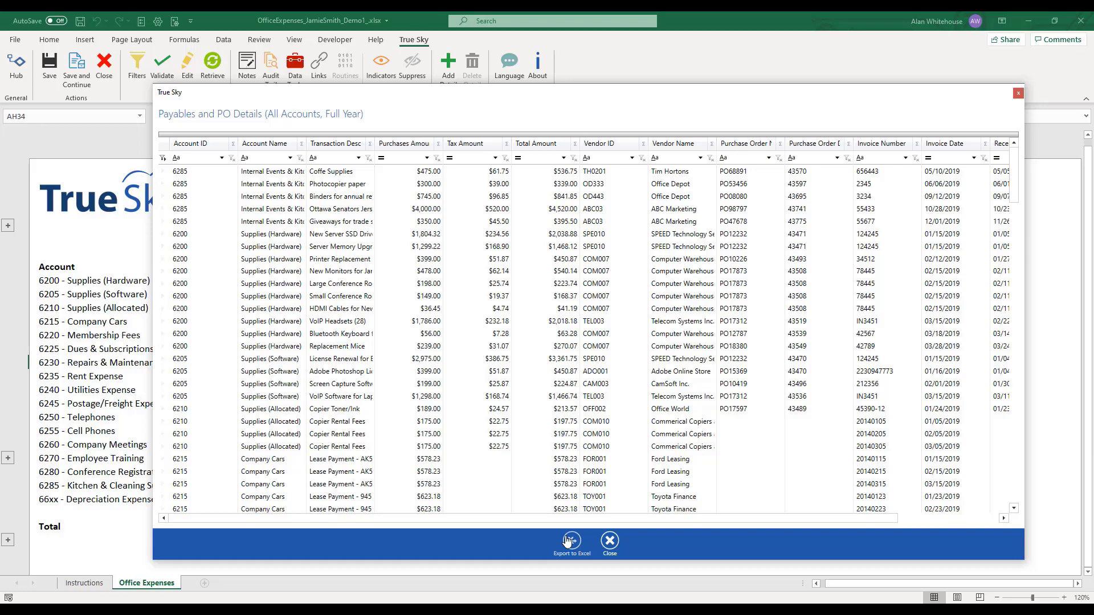
Step: Sort the payables and PO transactions by Total Amount in descending order
left_click(570, 540)
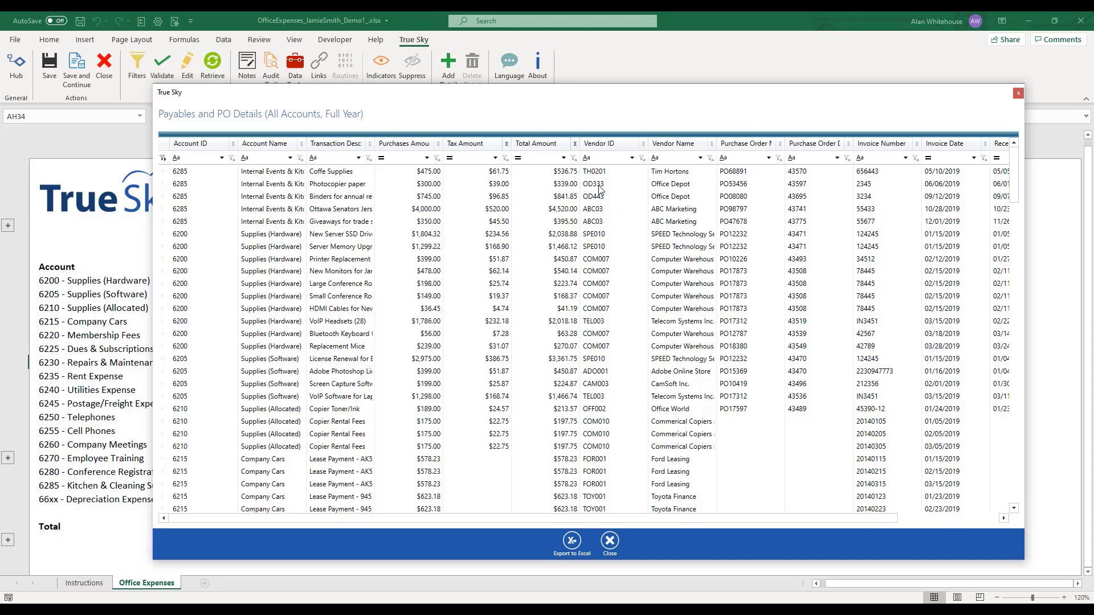
left_click(547, 149)
left_click(547, 148)
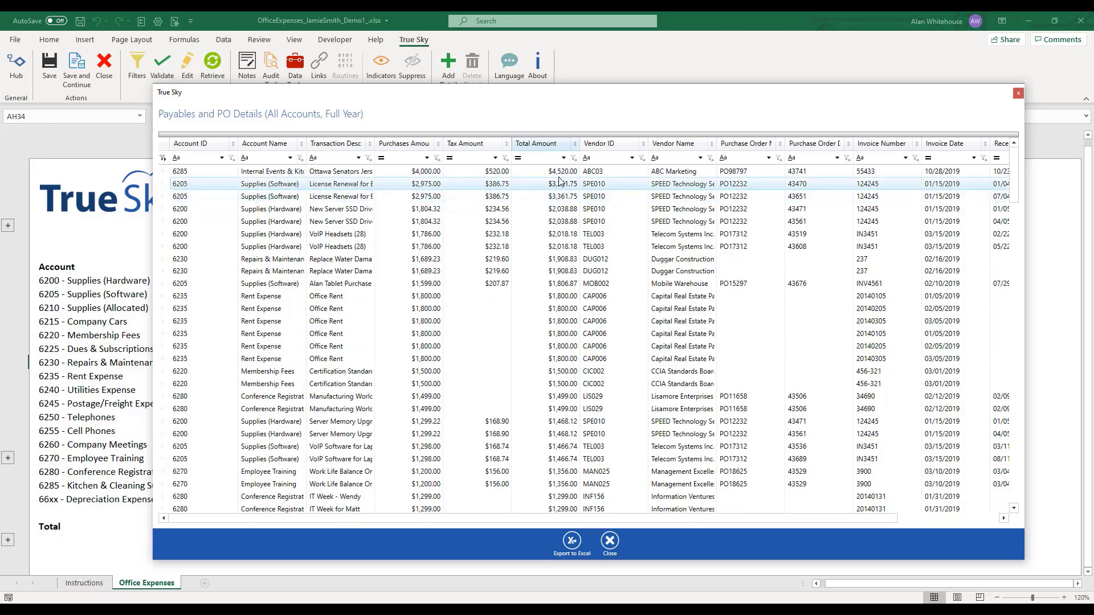
Step: Filter the transactions to the Top 10 by Total Amount and show a Sum summary for that column
left_click(564, 157)
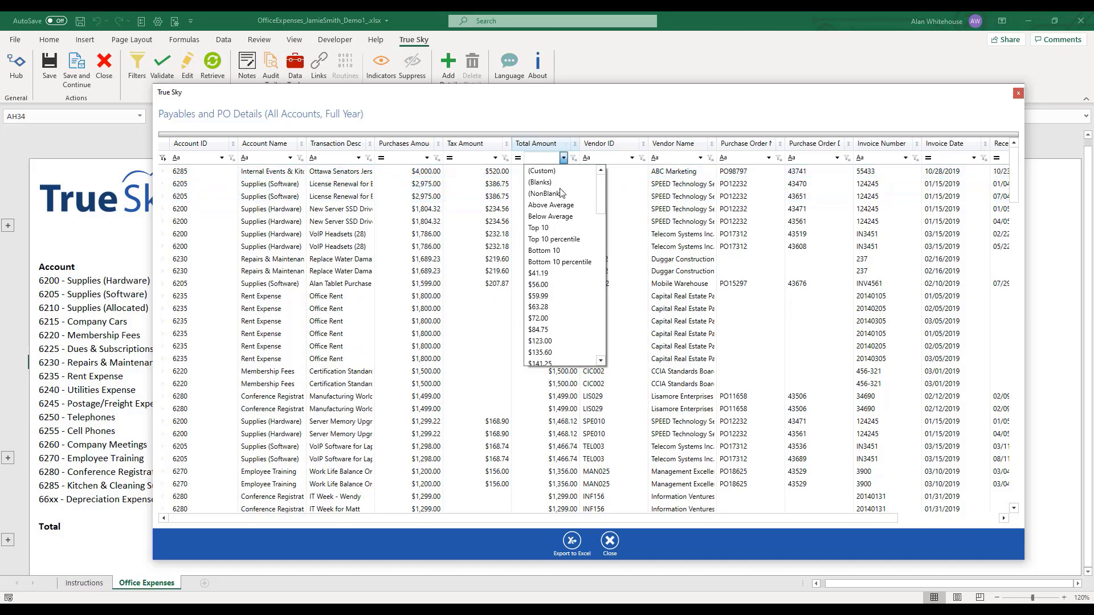
left_click(558, 228)
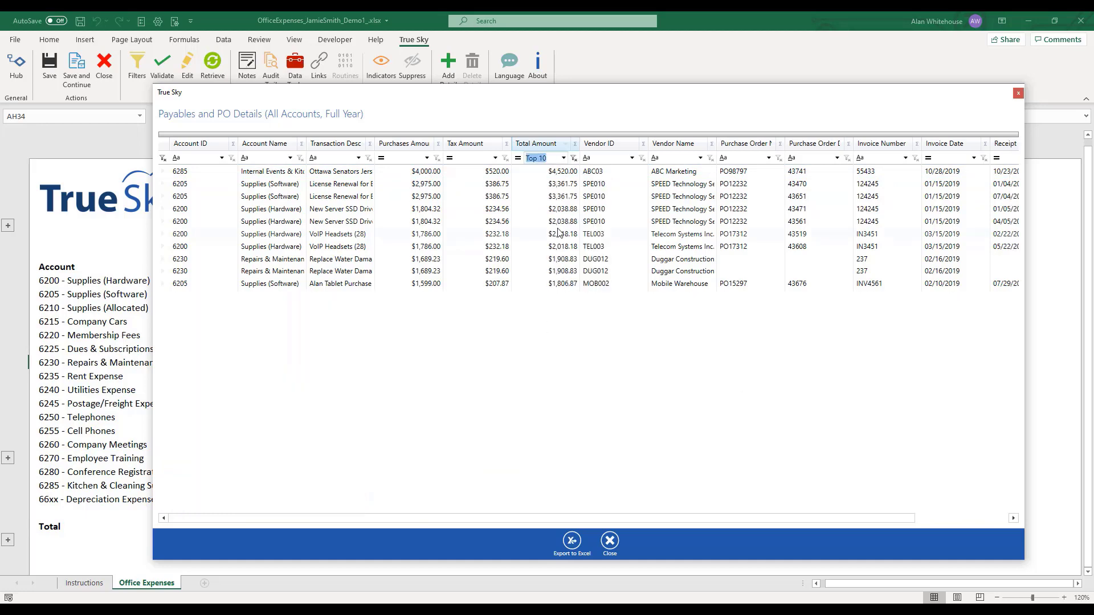
left_click(575, 143)
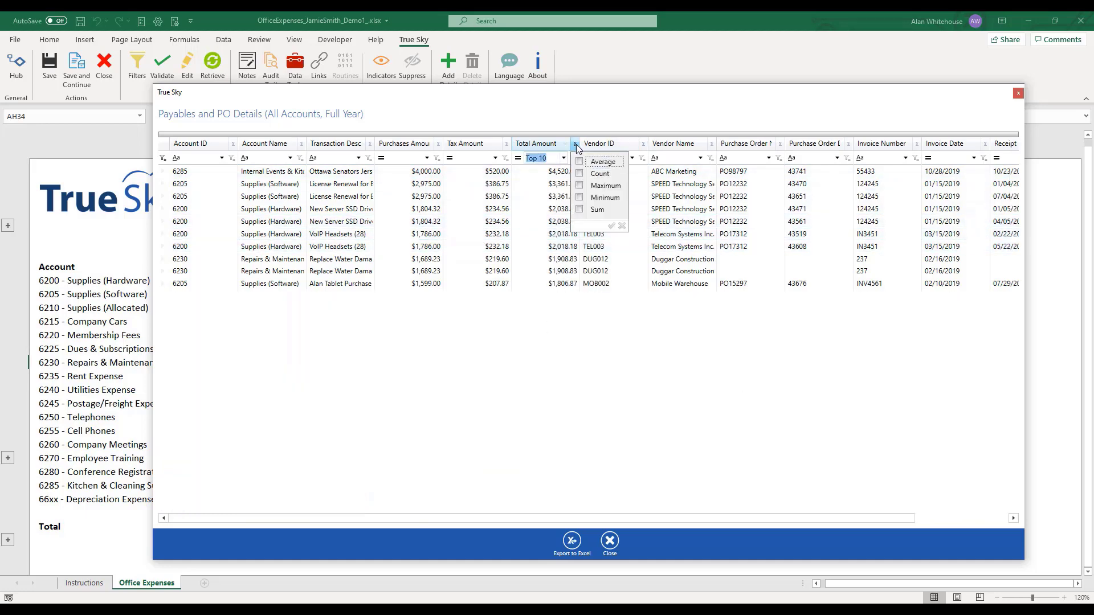
left_click(578, 209)
left_click(611, 226)
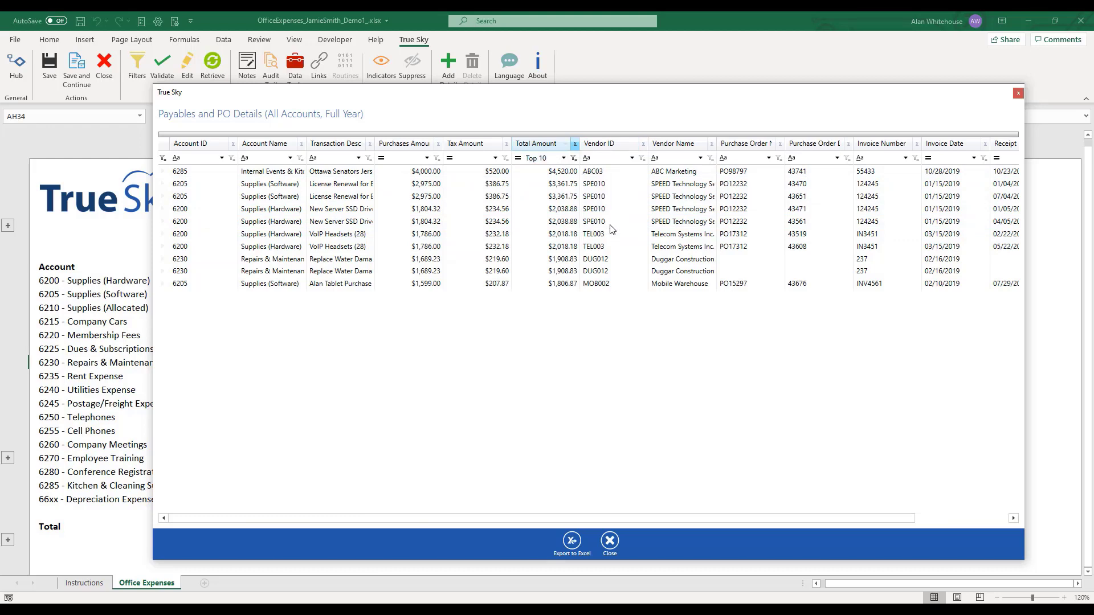
Step: Remove the Total Amount Sum summary and clear the Top 10 filter
left_click(575, 145)
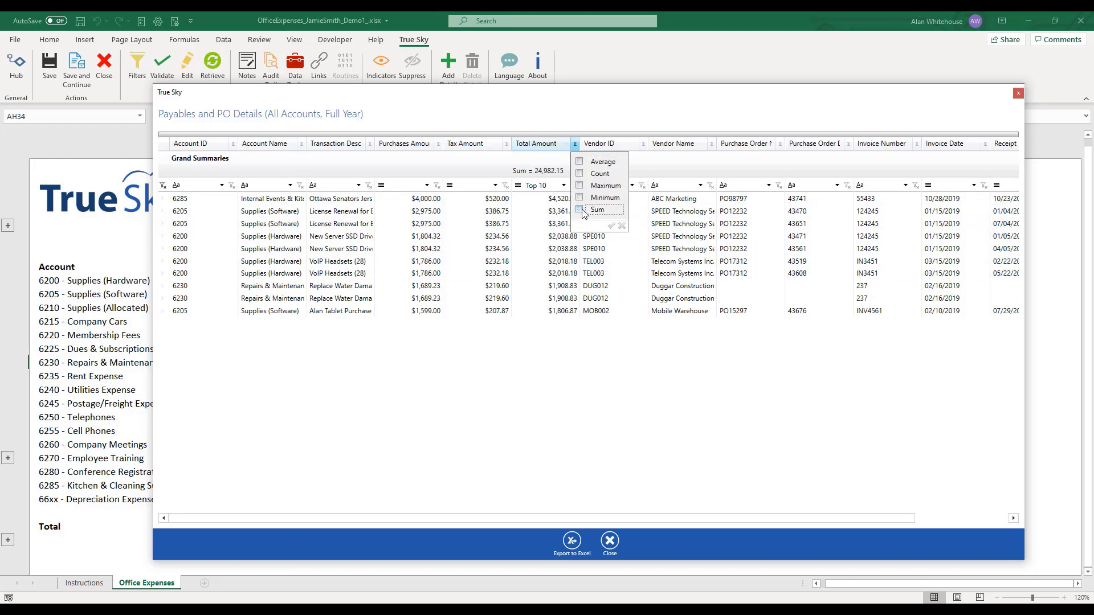
left_click(613, 226)
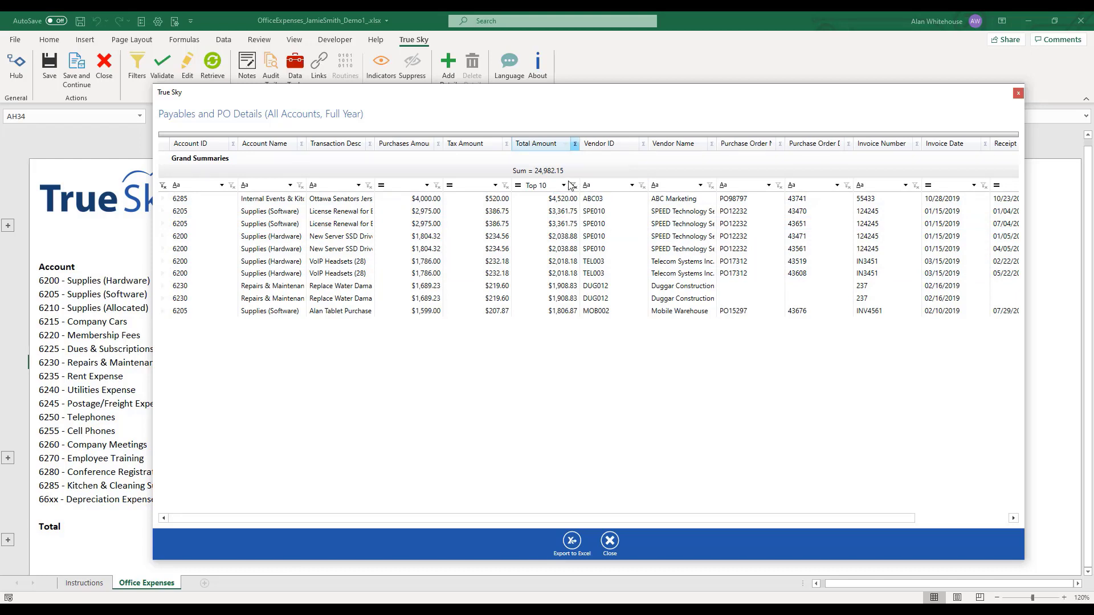
left_click(572, 159)
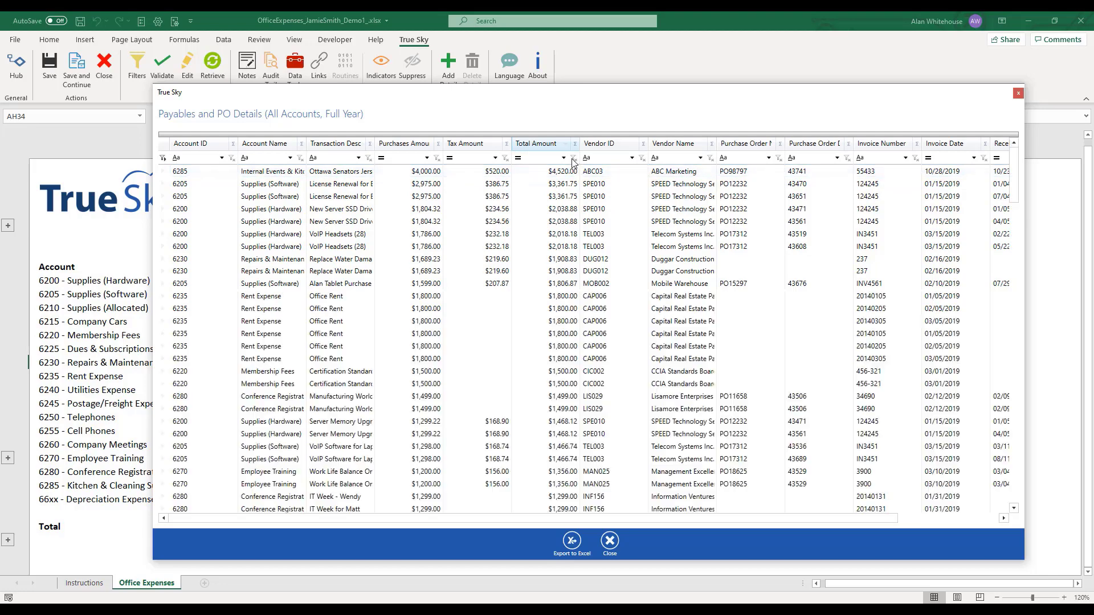
Step: Fit the Transaction Description and Account Name column widths to their contents, and group the transactions by Account Name and Vendor Name
double_click(375, 148)
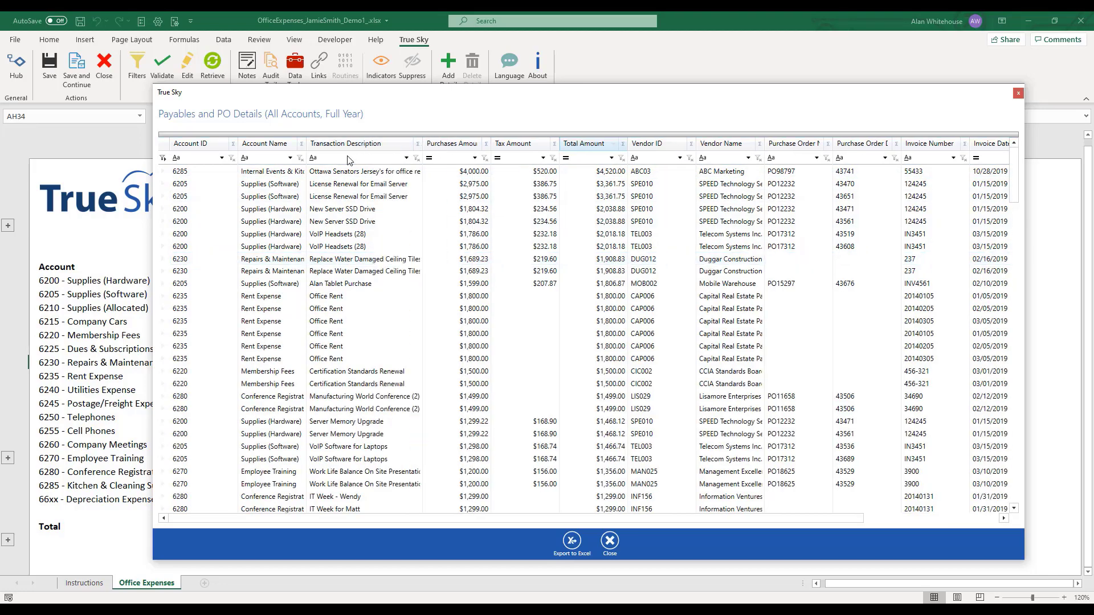
double_click(305, 143)
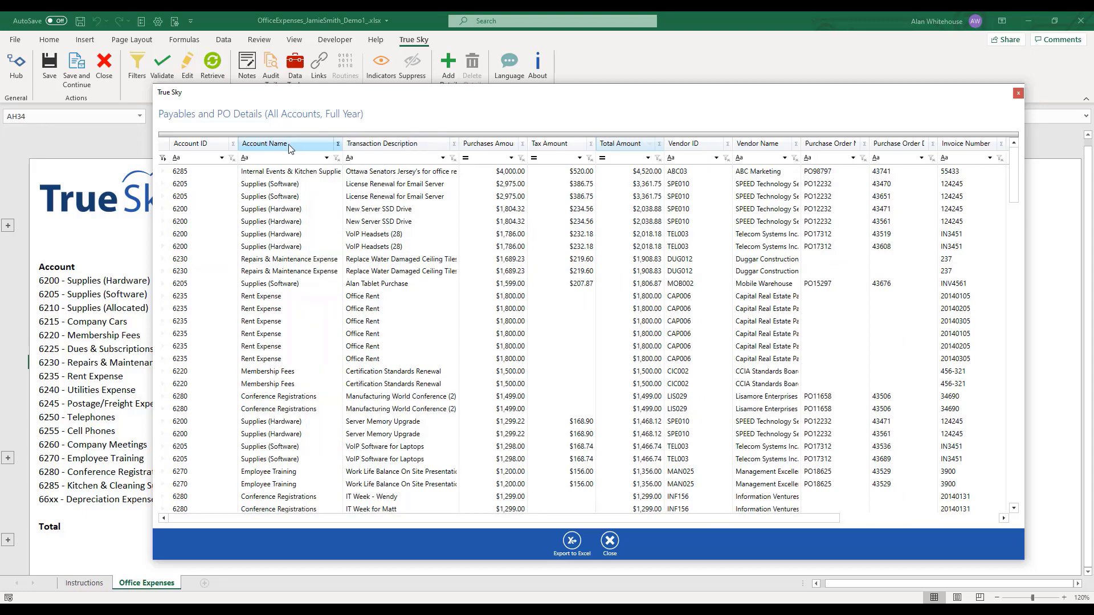
left_click_drag(291, 148, 268, 149)
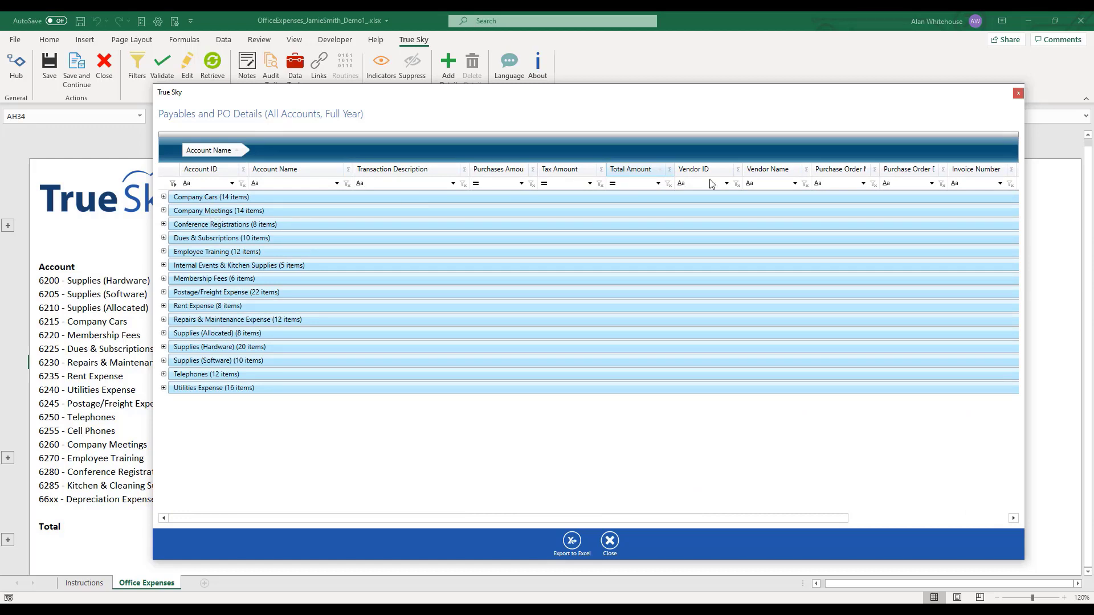
left_click_drag(775, 169, 686, 148)
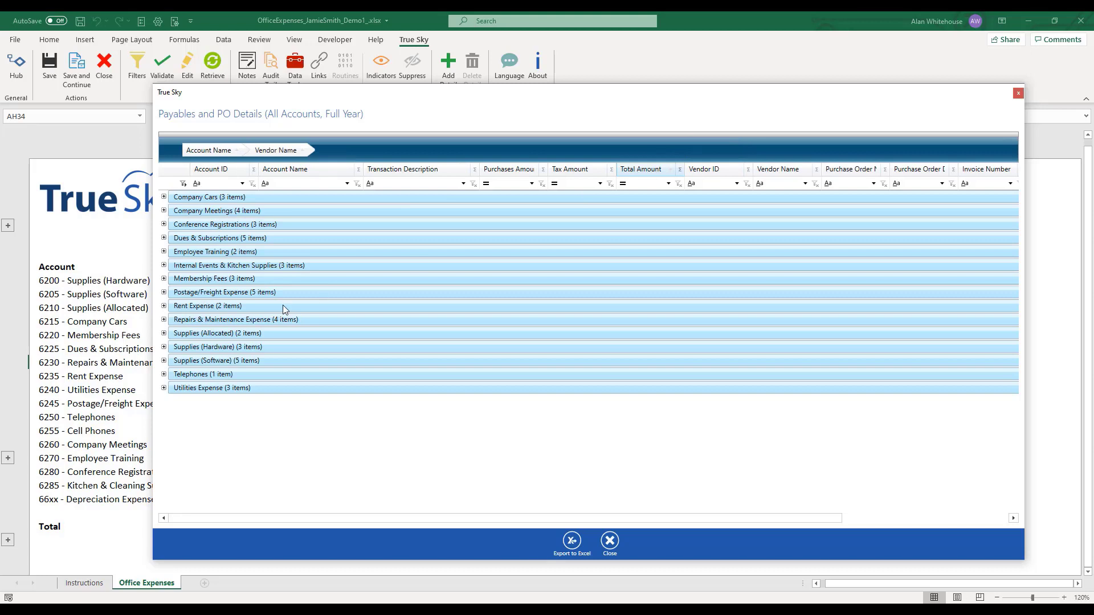
Step: Expand the Supplies (Software) group and its Mobile Warehouse vendor, and select the tablet purchase transaction
left_click(164, 361)
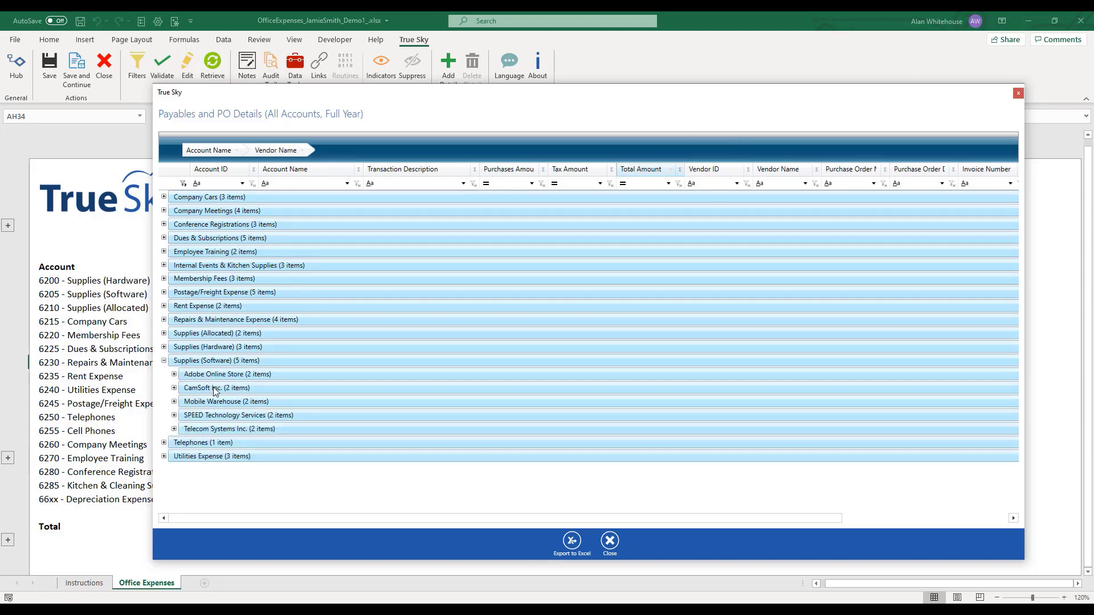
left_click(174, 402)
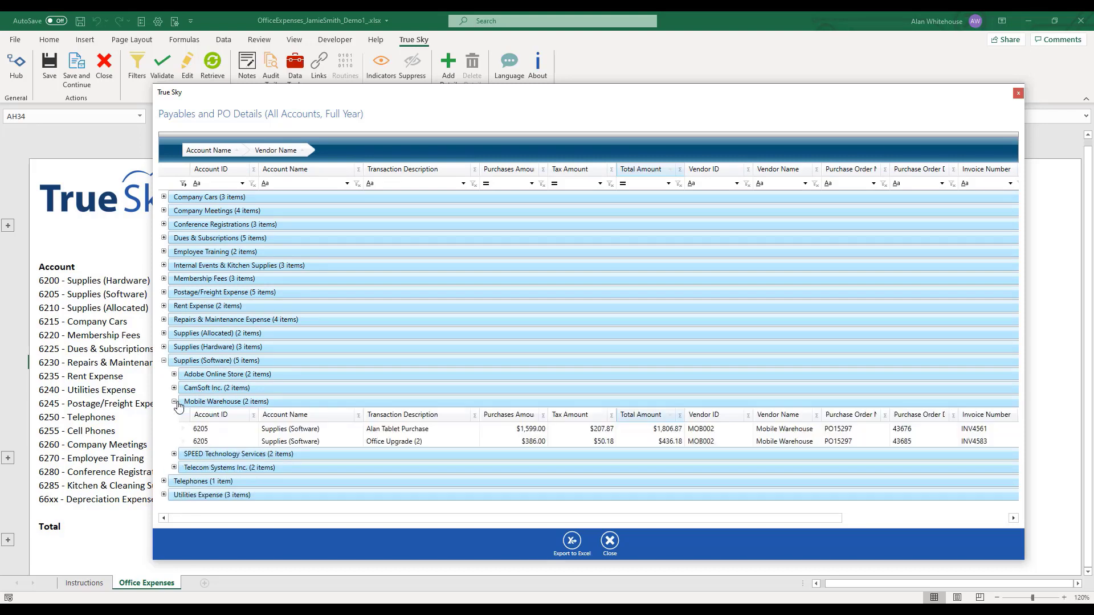
left_click(406, 428)
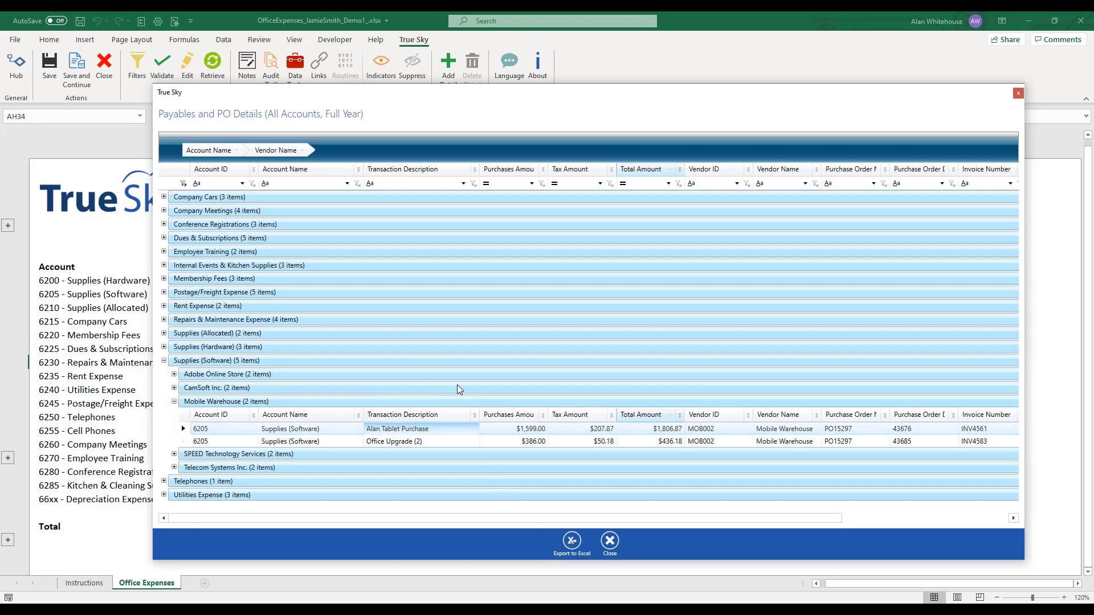
Step: Export the grouped transactions to Excel as Payables and PO Details (All Accounts, Full Year).xlsx, and close the transaction details
left_click(572, 541)
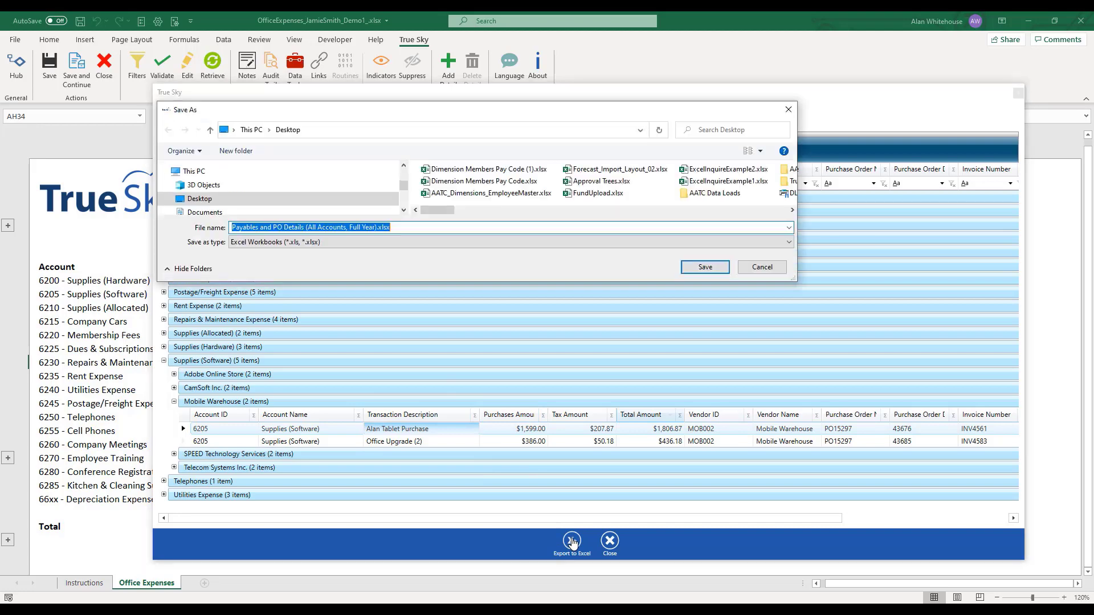
left_click(725, 269)
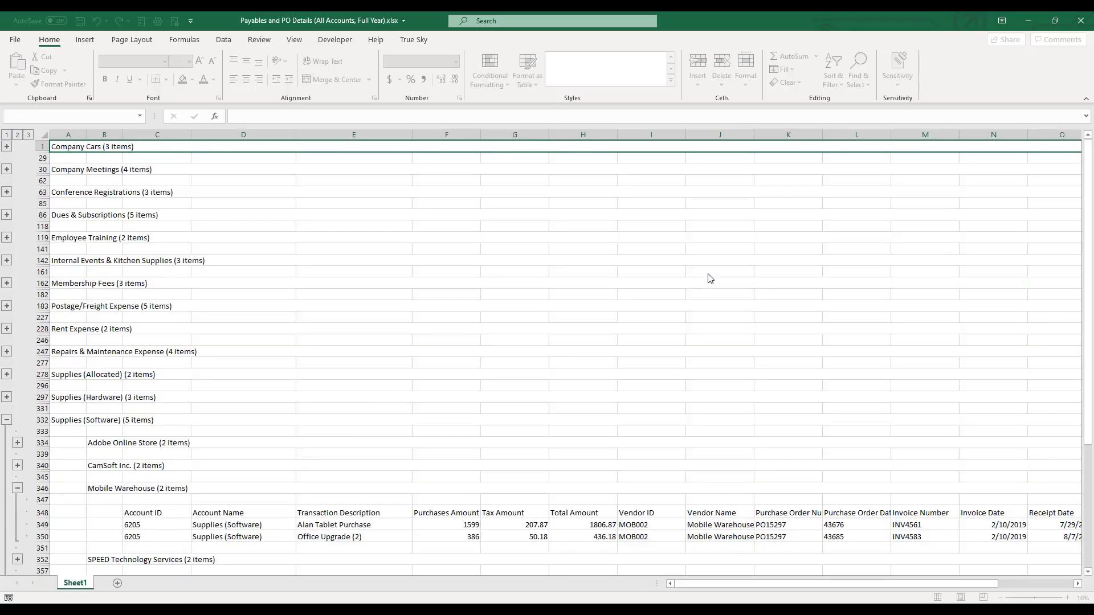
left_click(387, 271)
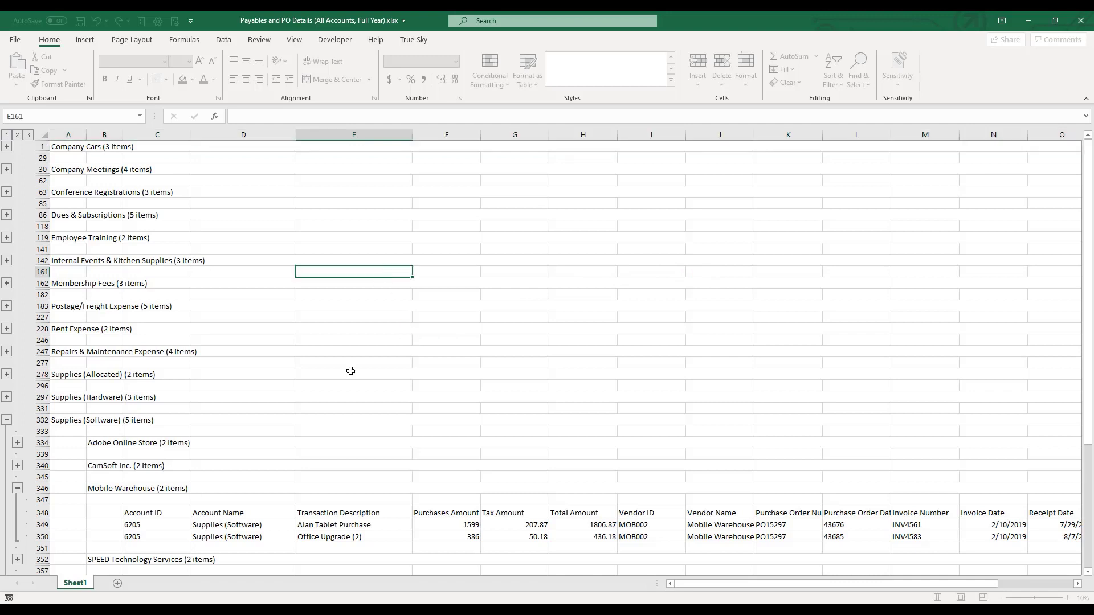
scroll(350, 389, "down", 1)
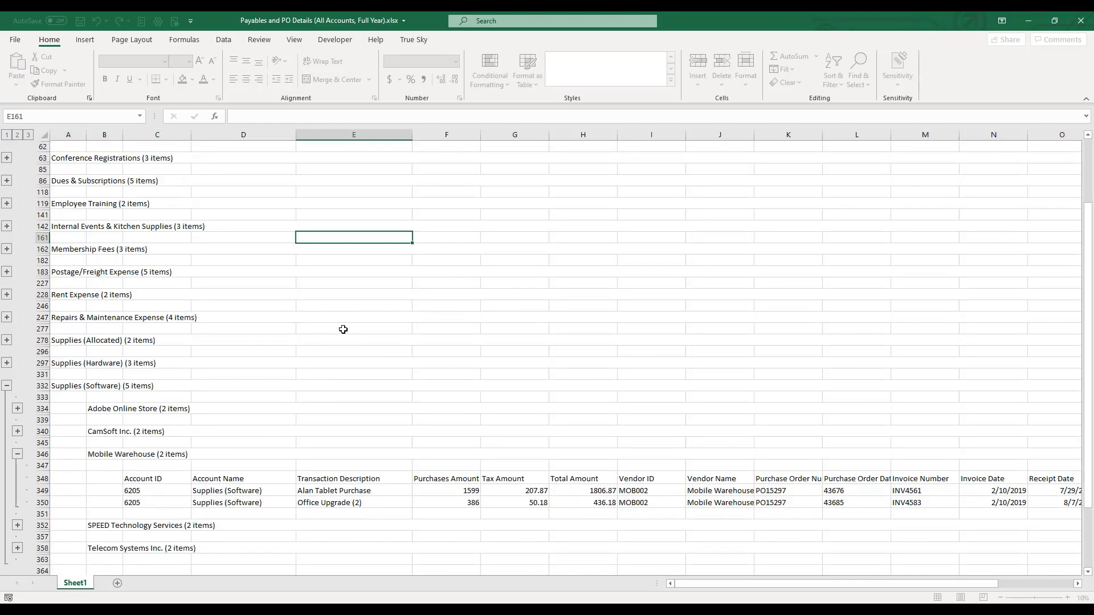
left_click(1027, 23)
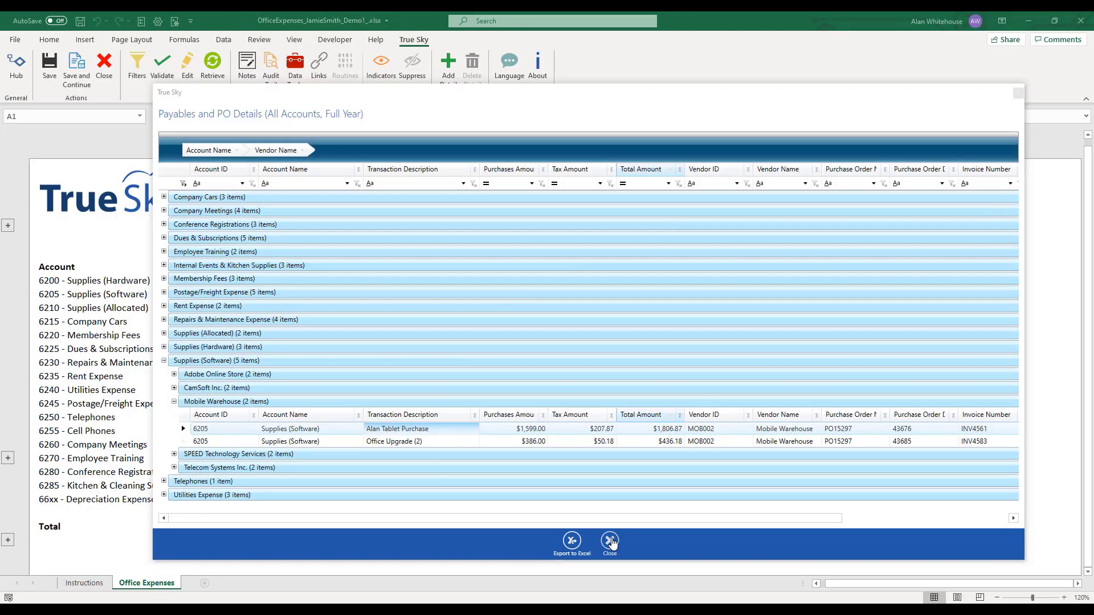
left_click(611, 542)
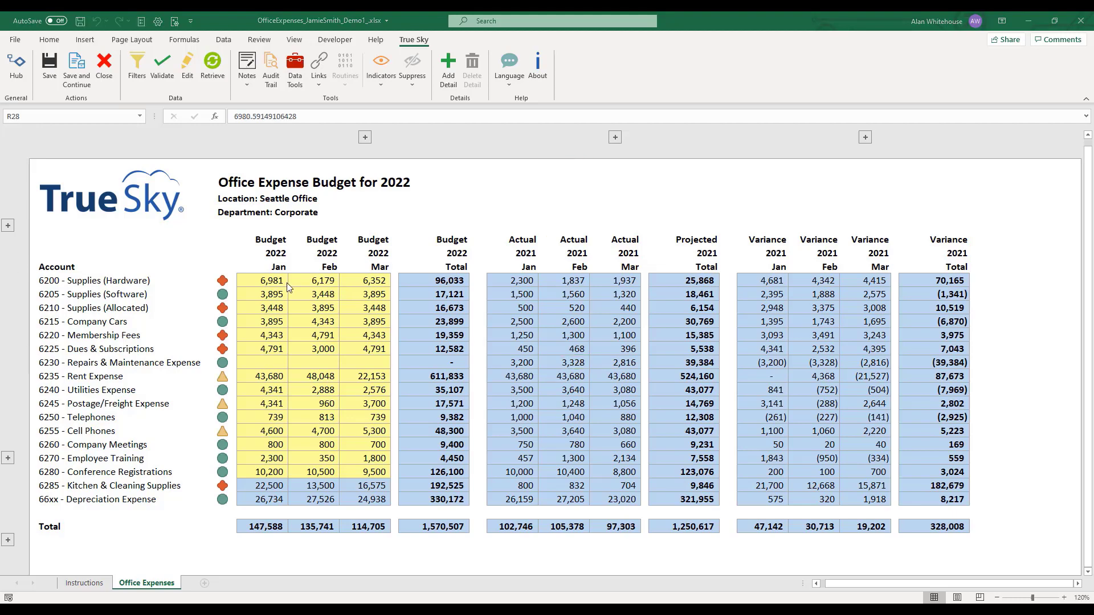
Step: Switch to the Corporate Income Statement workbook and expand its 2021 monthly columns and second-level account rows
left_click(273, 282)
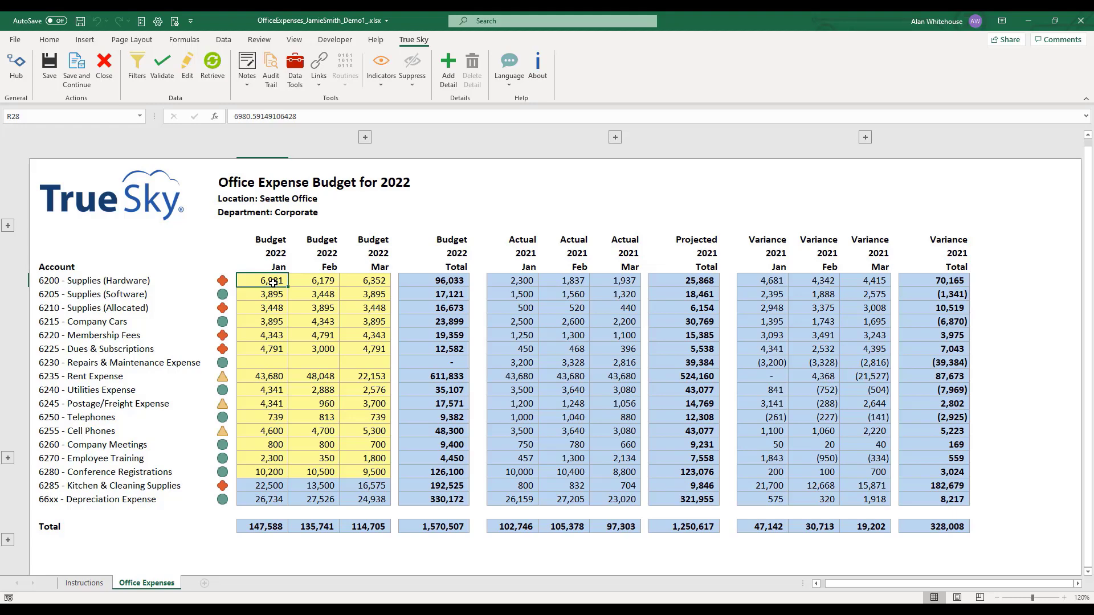
key("alt+Tab")
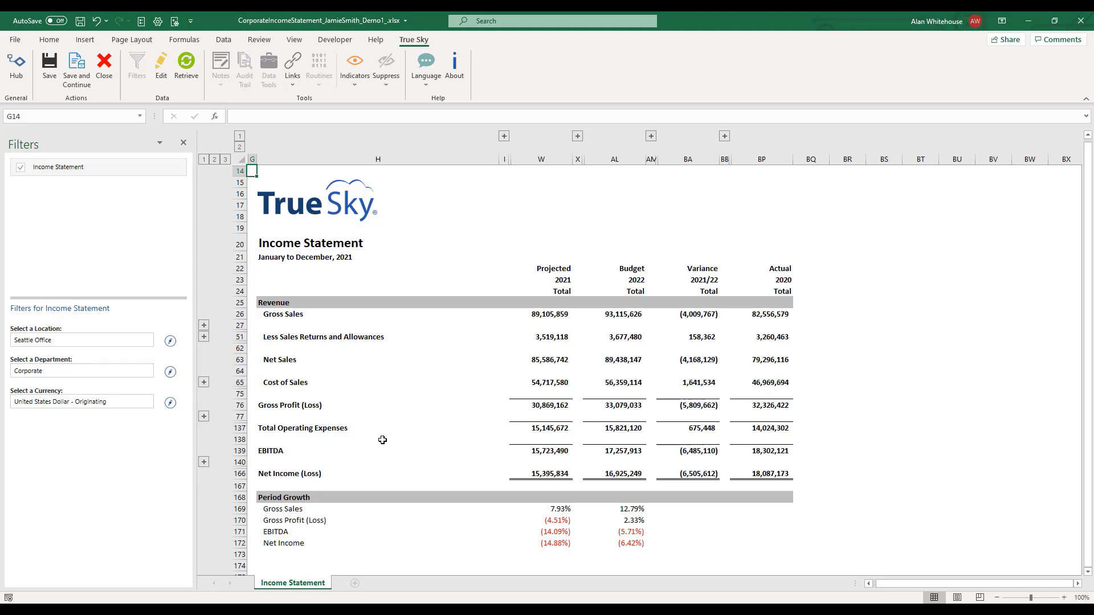
left_click(504, 136)
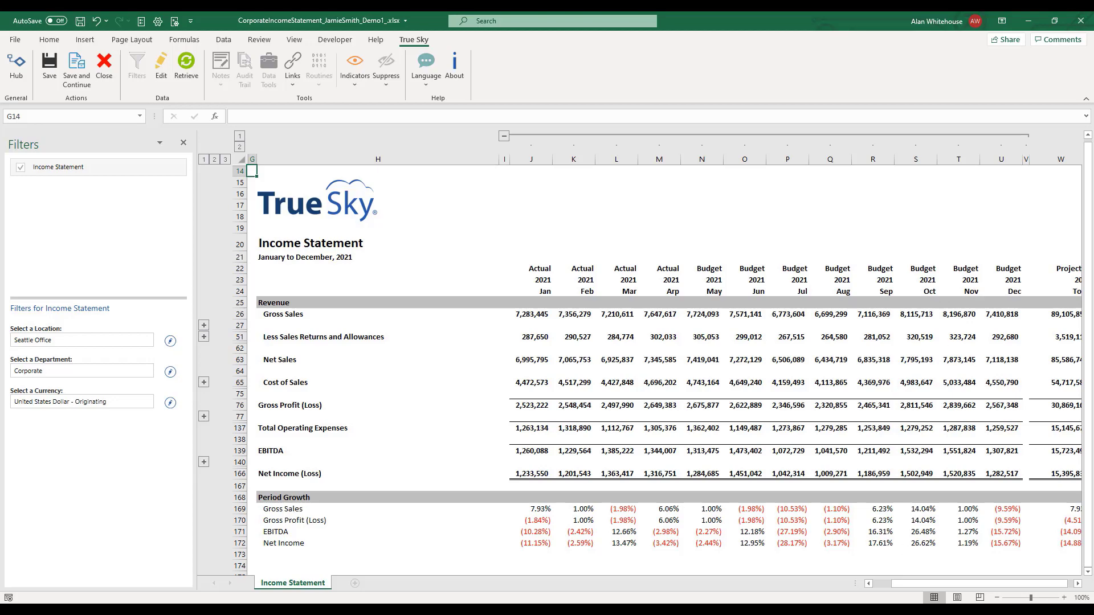
left_click_drag(931, 584, 928, 583)
left_click(214, 161)
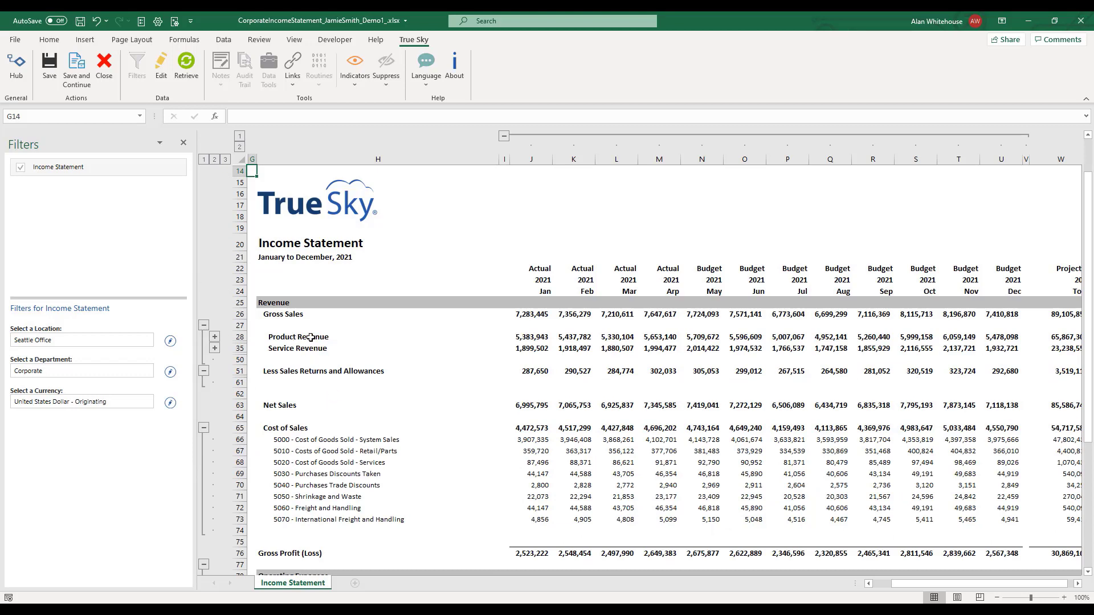
Step: Expand the Administrative Expenses accounts under Operating Expenses in the Income Statement
scroll(317, 431, "down", 1)
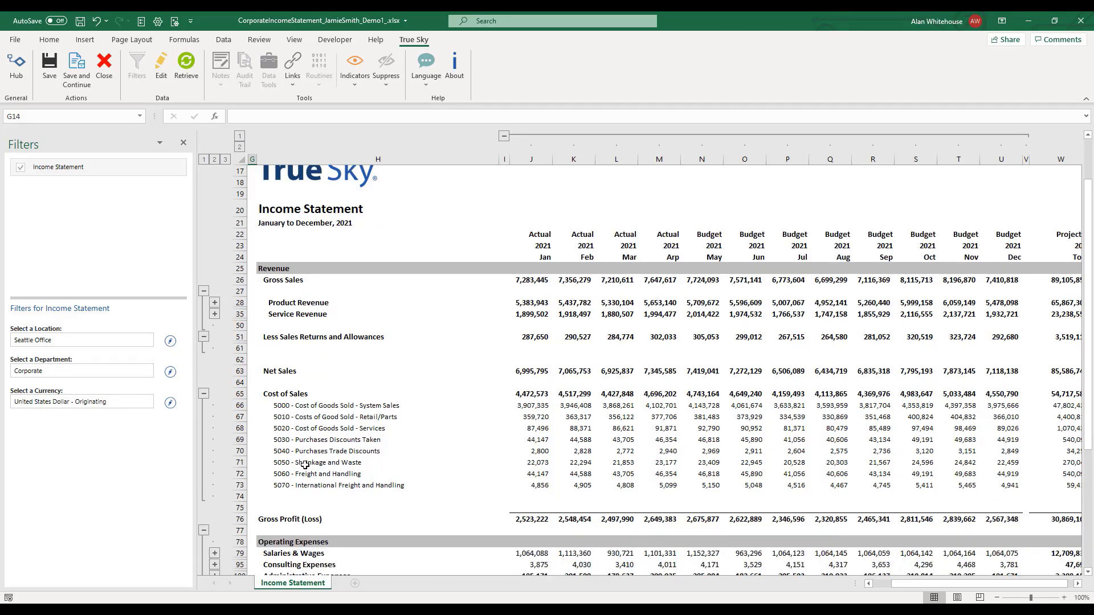
scroll(307, 475, "down", 4)
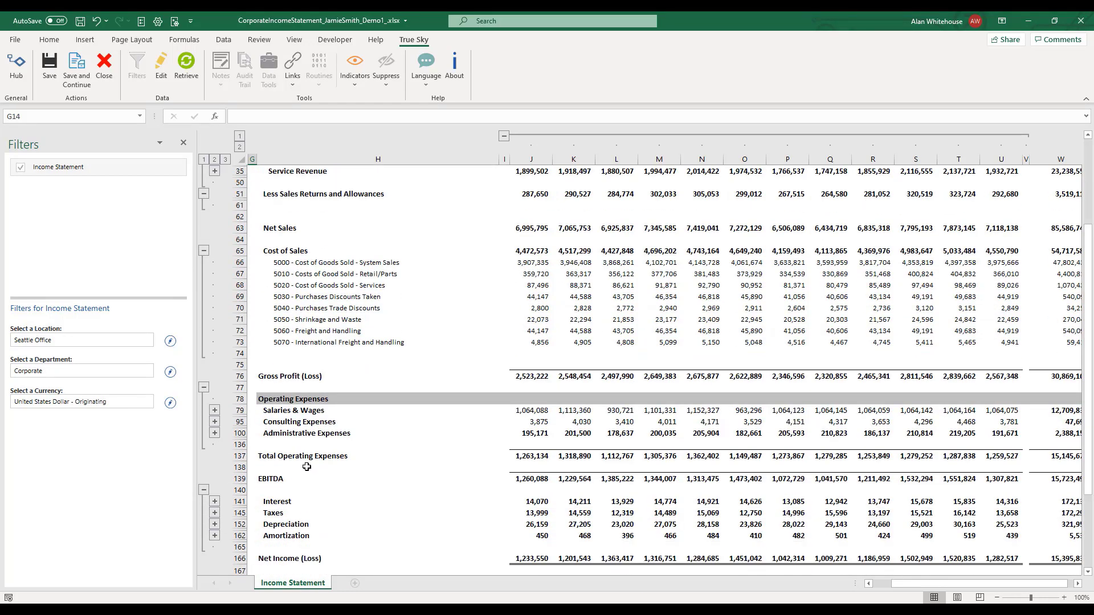
left_click(214, 433)
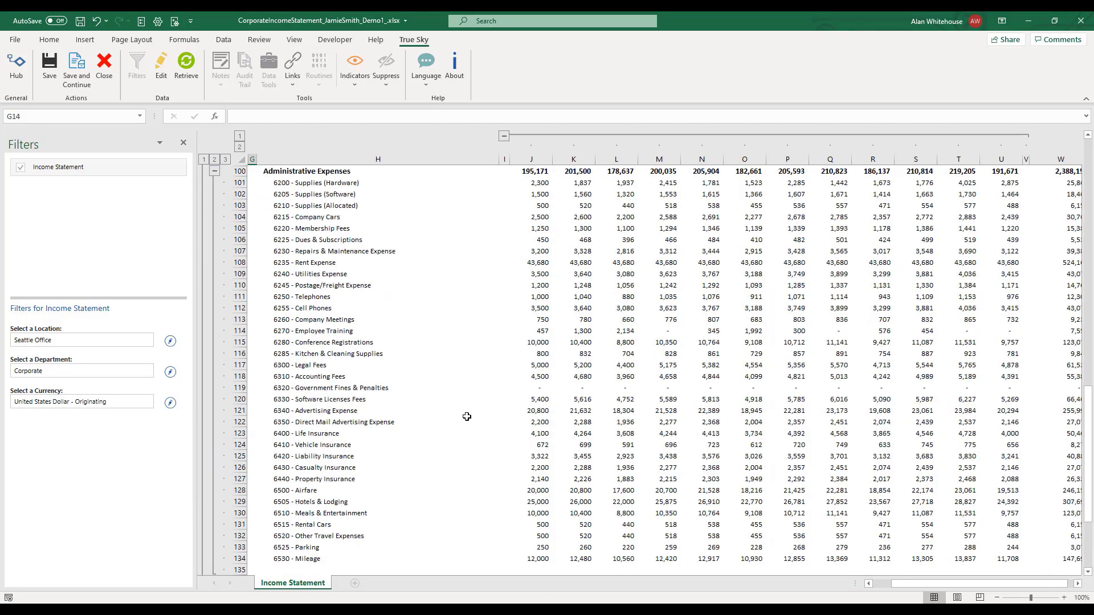
scroll(471, 413, "up", 1)
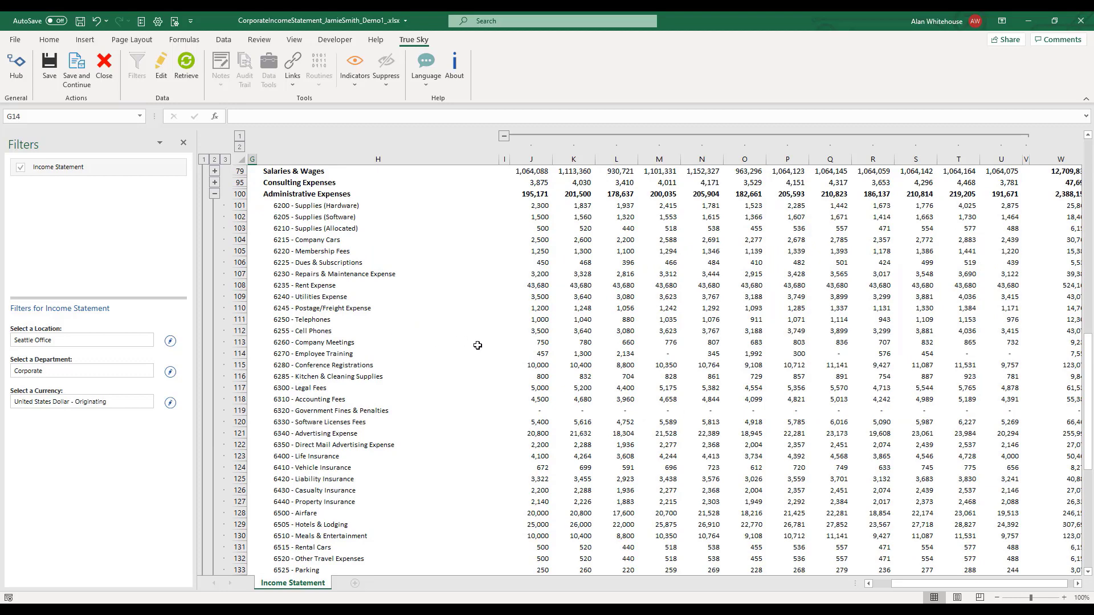
scroll(479, 375, "up", 3)
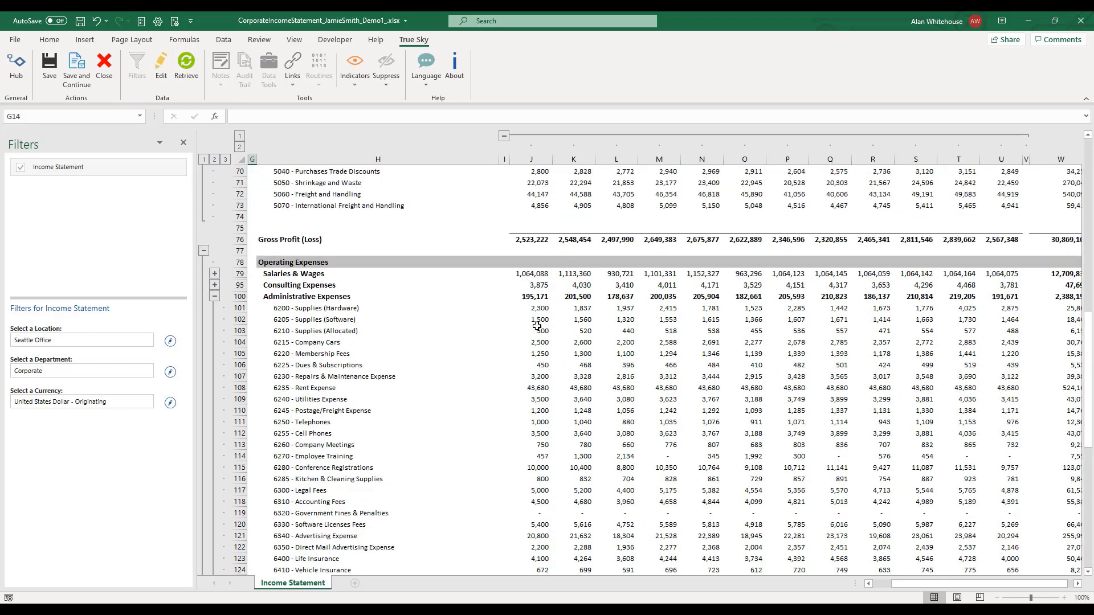
Step: Look through the links available for the January 2021 actual of 6200 - Supplies (Hardware) without opening any
left_click(537, 309)
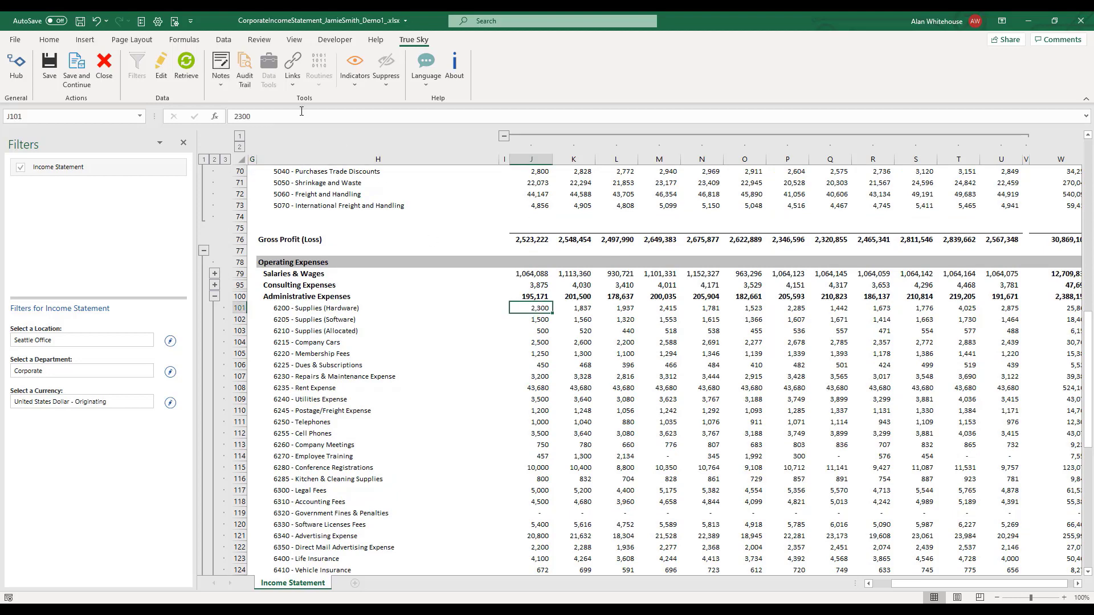
left_click(290, 85)
mouse_move(295, 122)
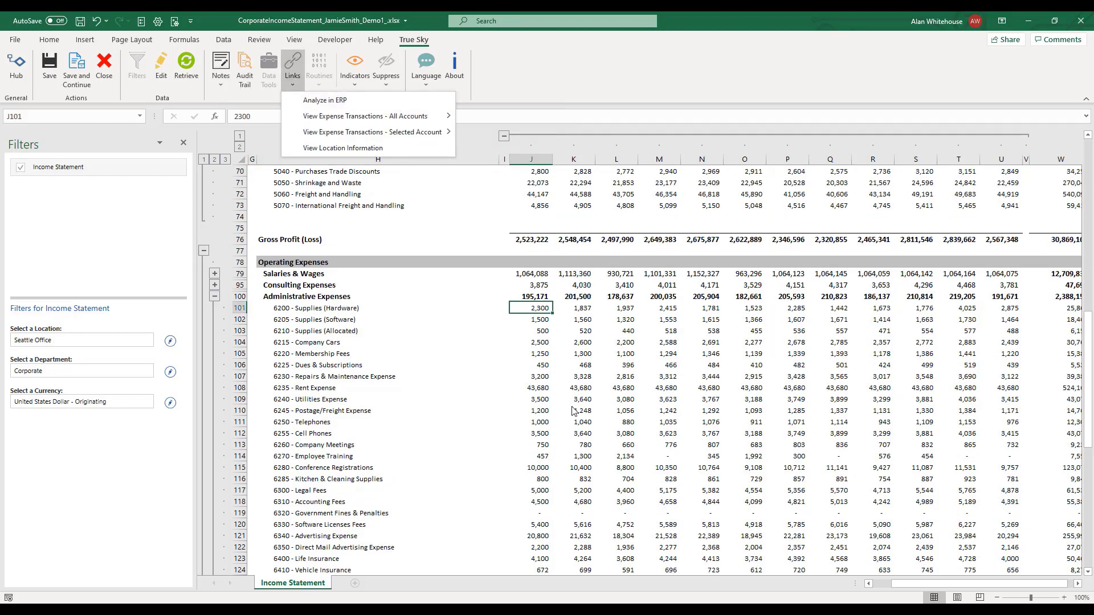
left_click(545, 309)
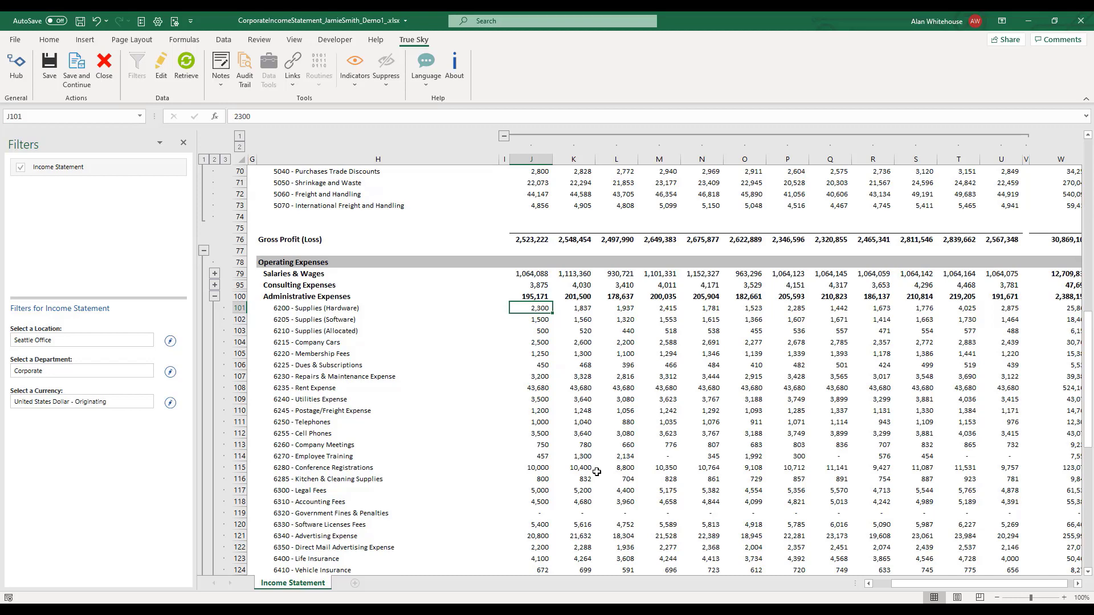
scroll(556, 389, "up", 5)
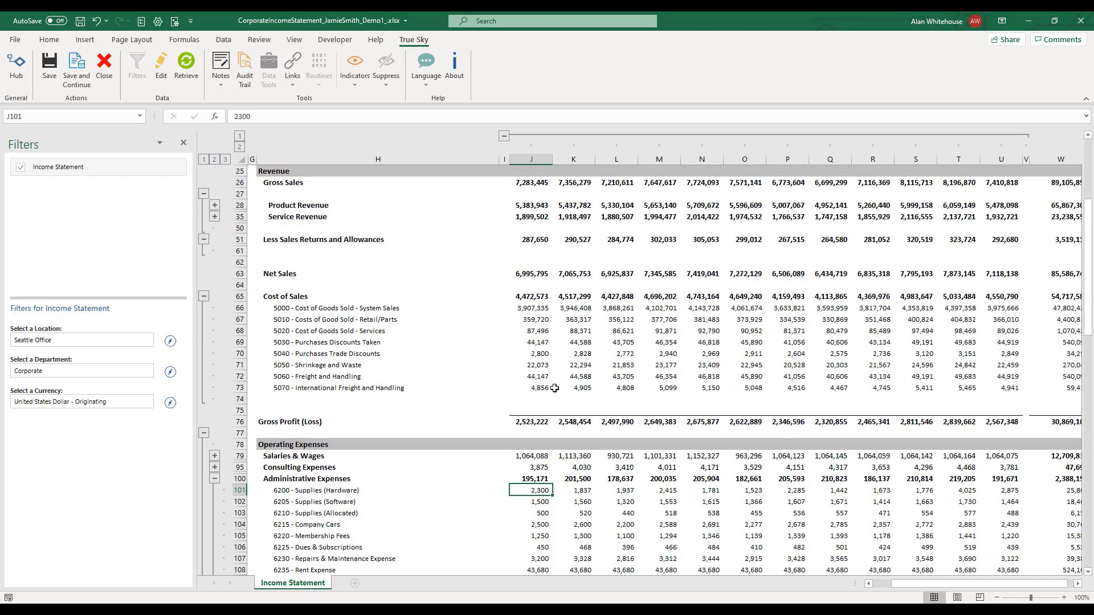
scroll(555, 388, "up", 4)
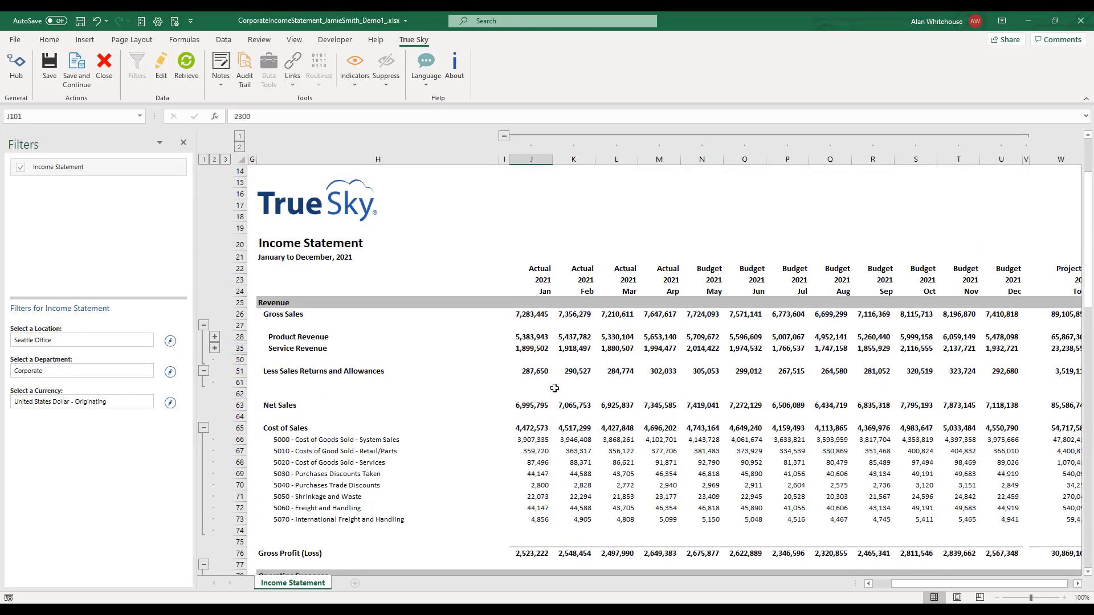
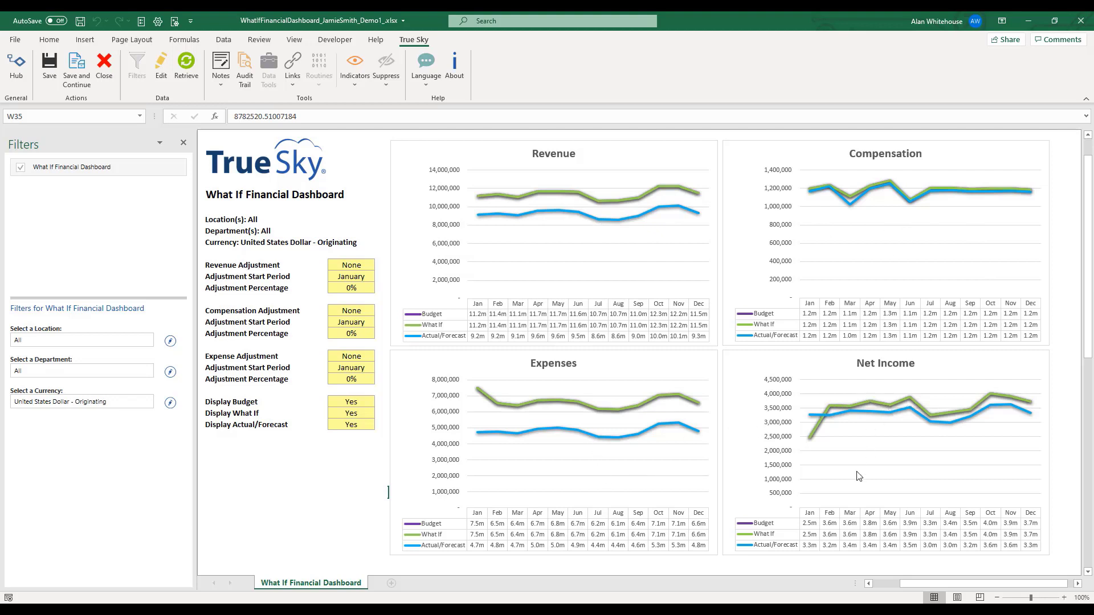
Step: On the What If Financial Dashboard, set the Revenue Adjustment to Increase, starting in August, at 100%
left_click(350, 267)
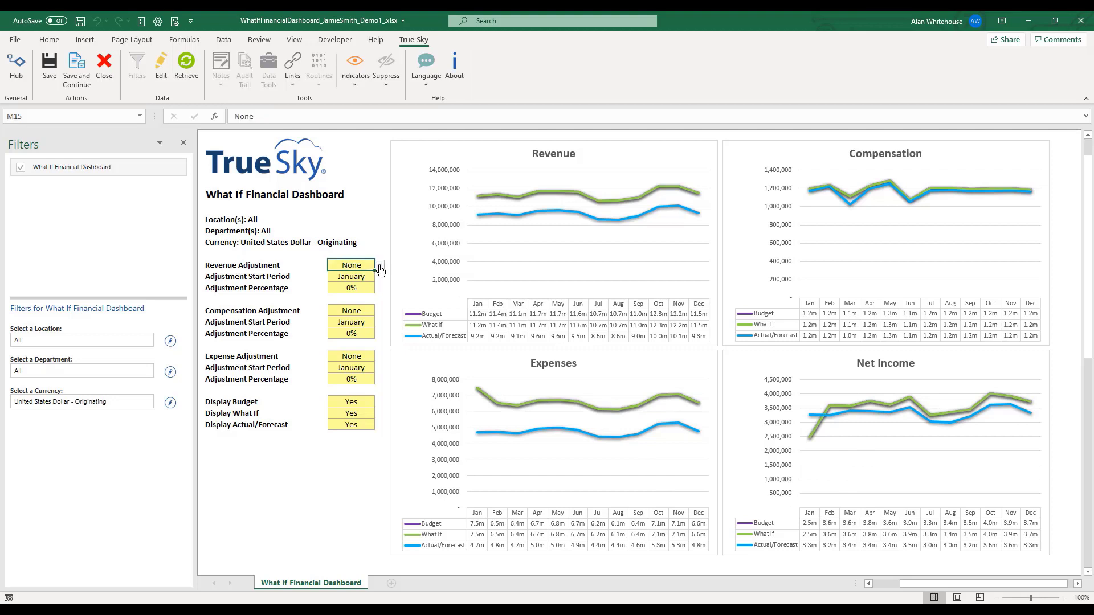
left_click(379, 266)
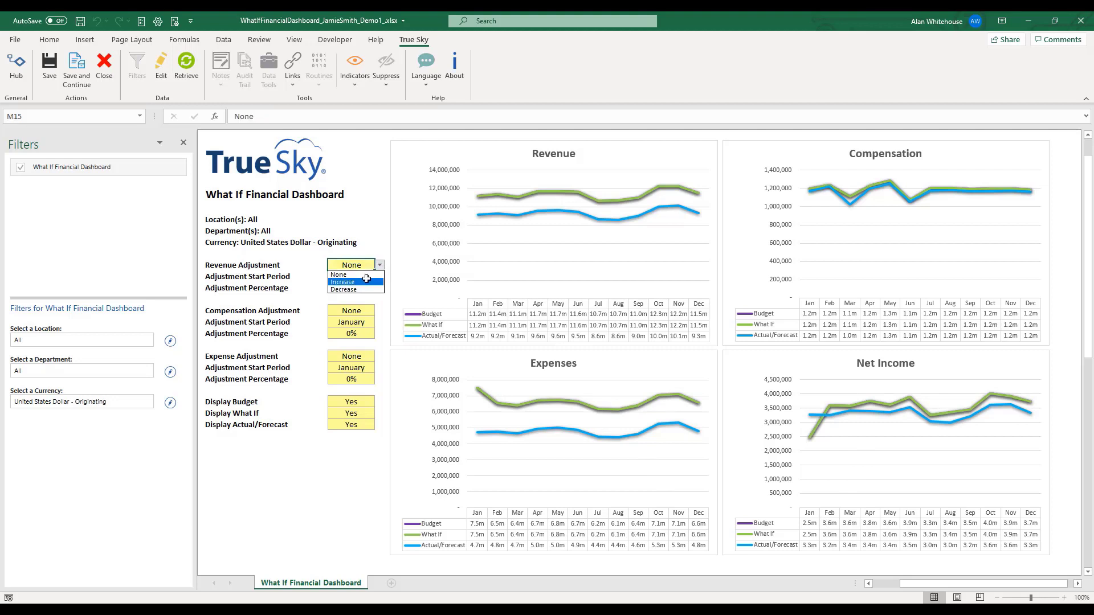
left_click(363, 281)
left_click(363, 279)
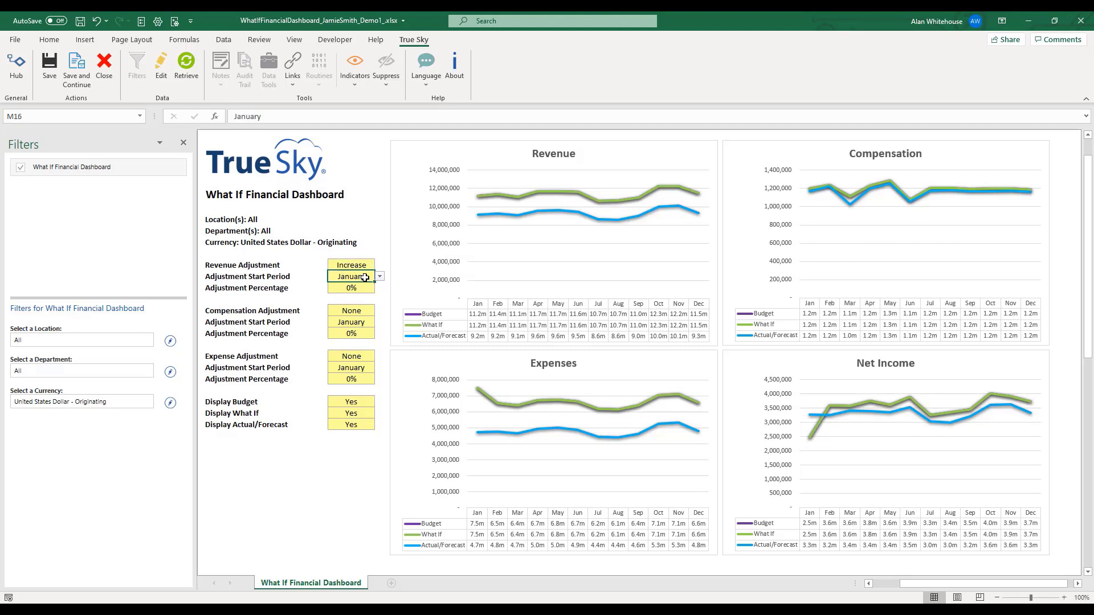
left_click(378, 278)
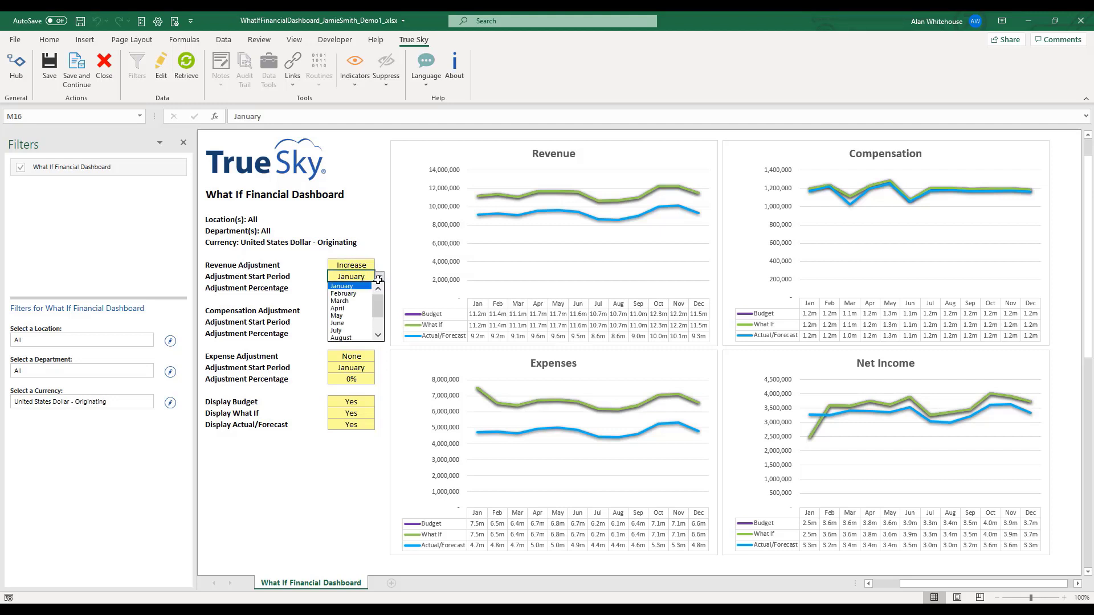
left_click(349, 337)
left_click(351, 289)
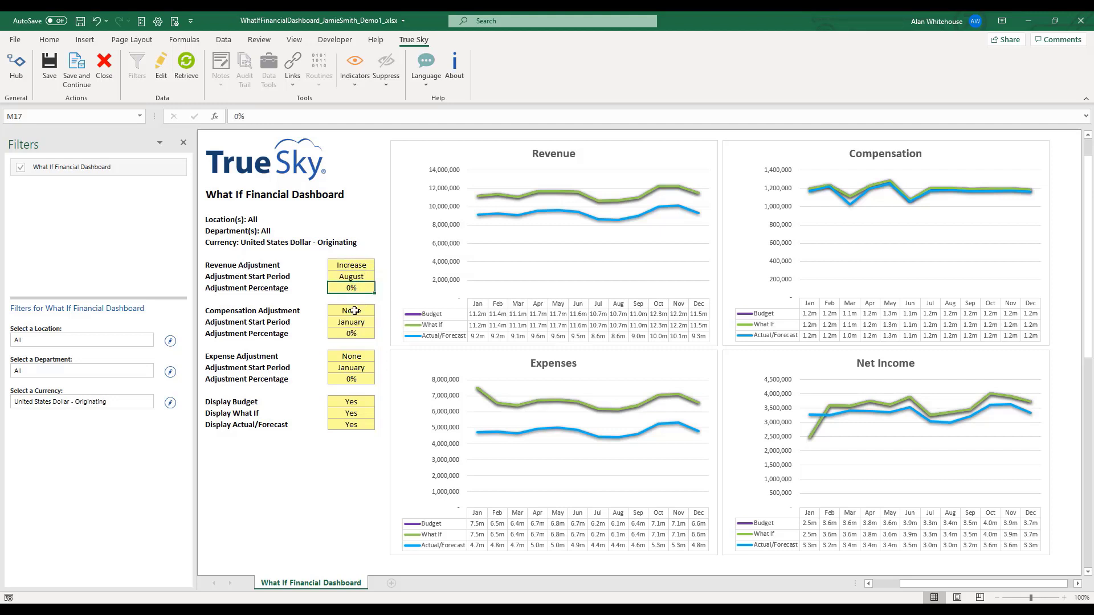
type("100")
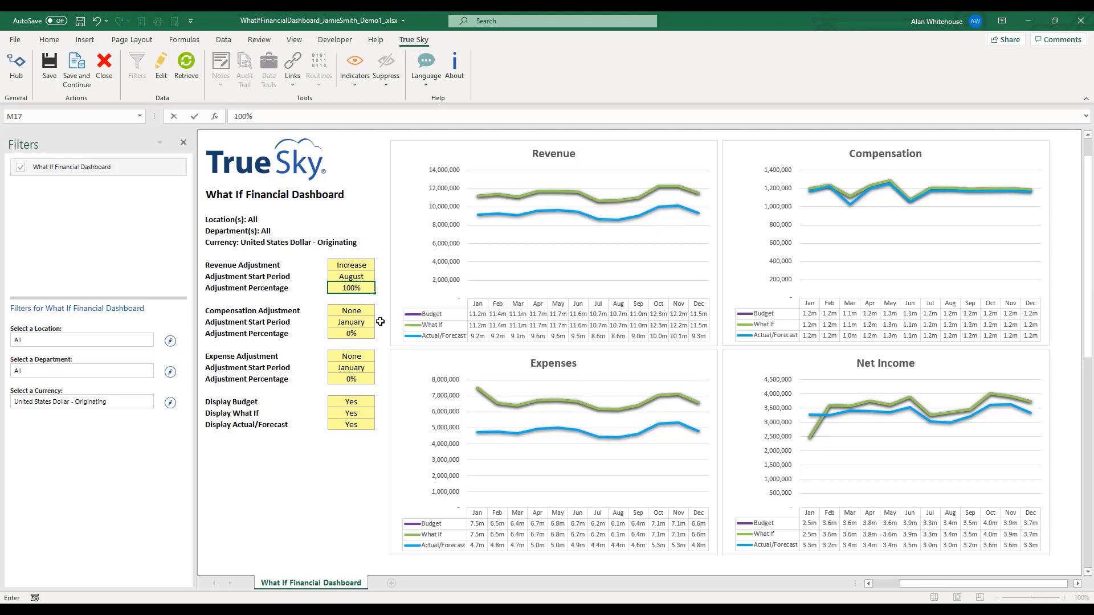
Step: Set the Compensation Adjustment to Increase, with a May start period and an adjustment percentage of 25%
left_click(357, 310)
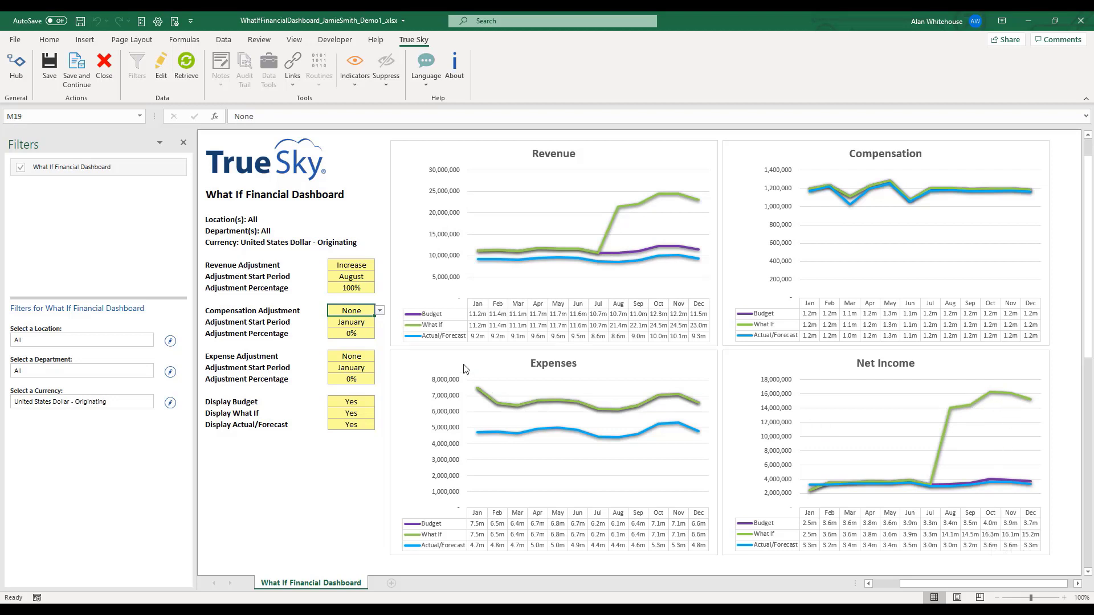
left_click(380, 312)
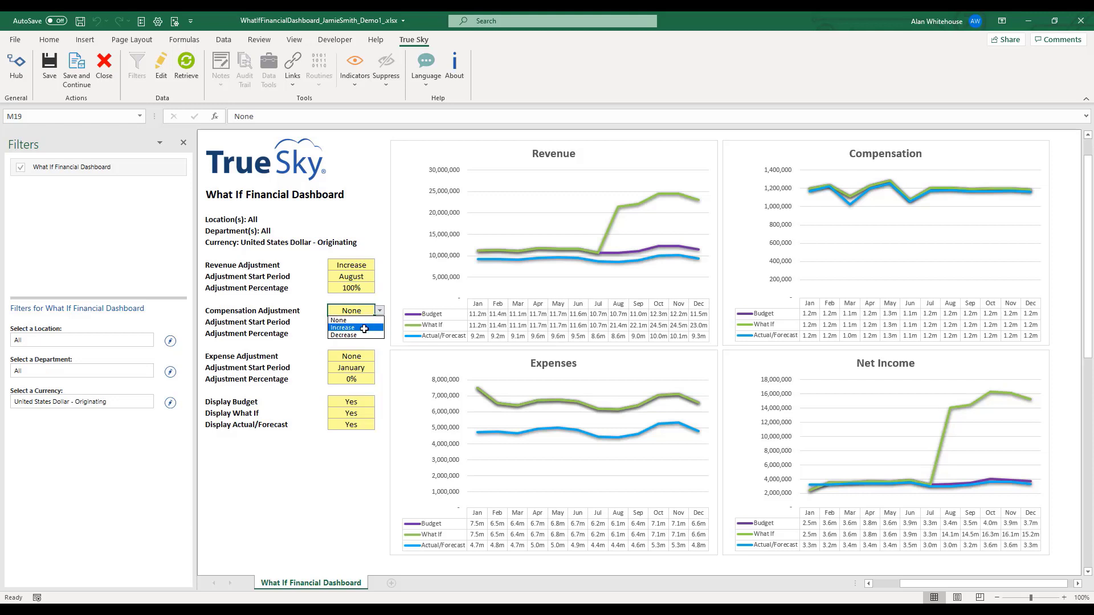
left_click(364, 328)
left_click(359, 323)
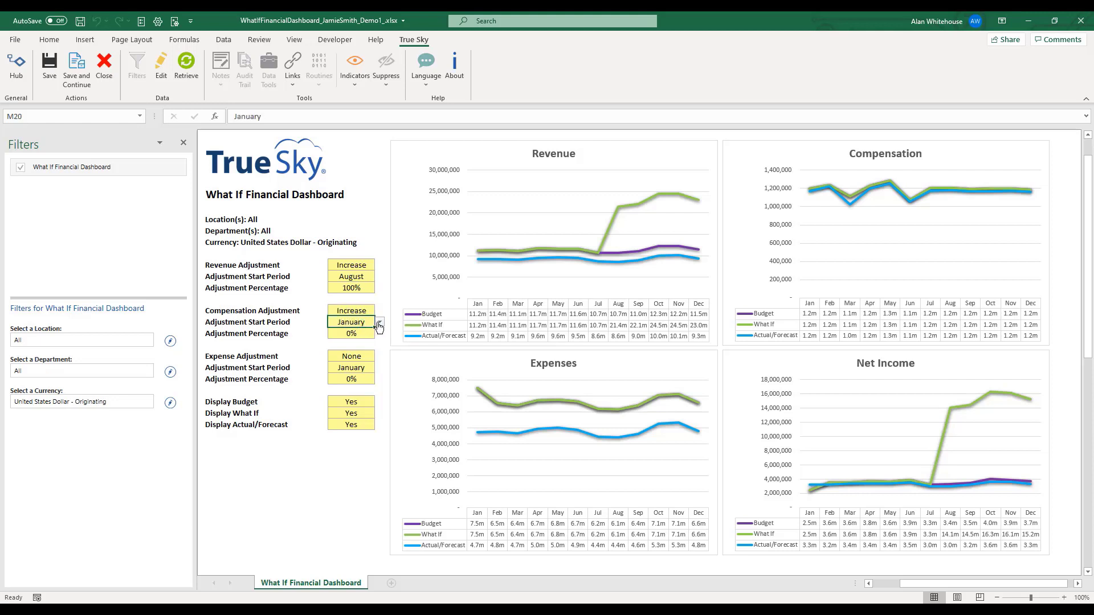
left_click(379, 322)
left_click(351, 361)
left_click(344, 335)
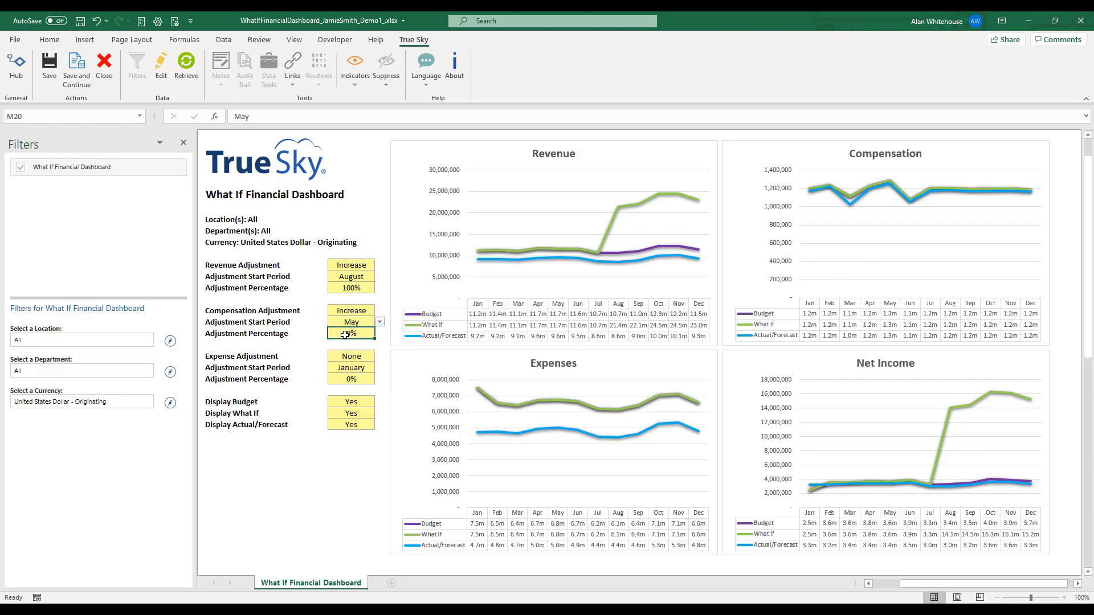
type("25")
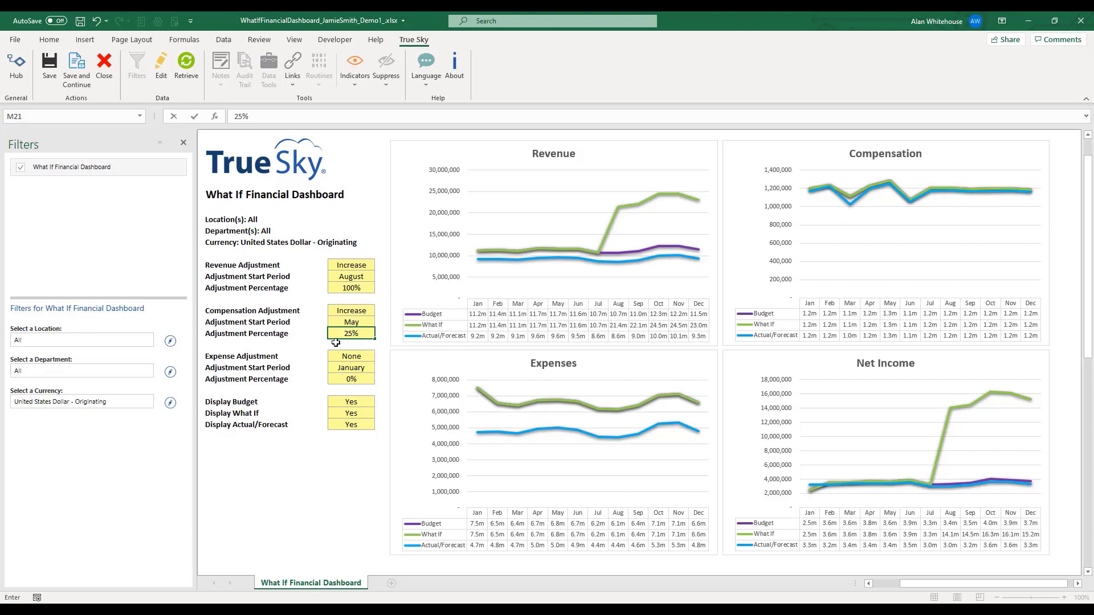
key("Return")
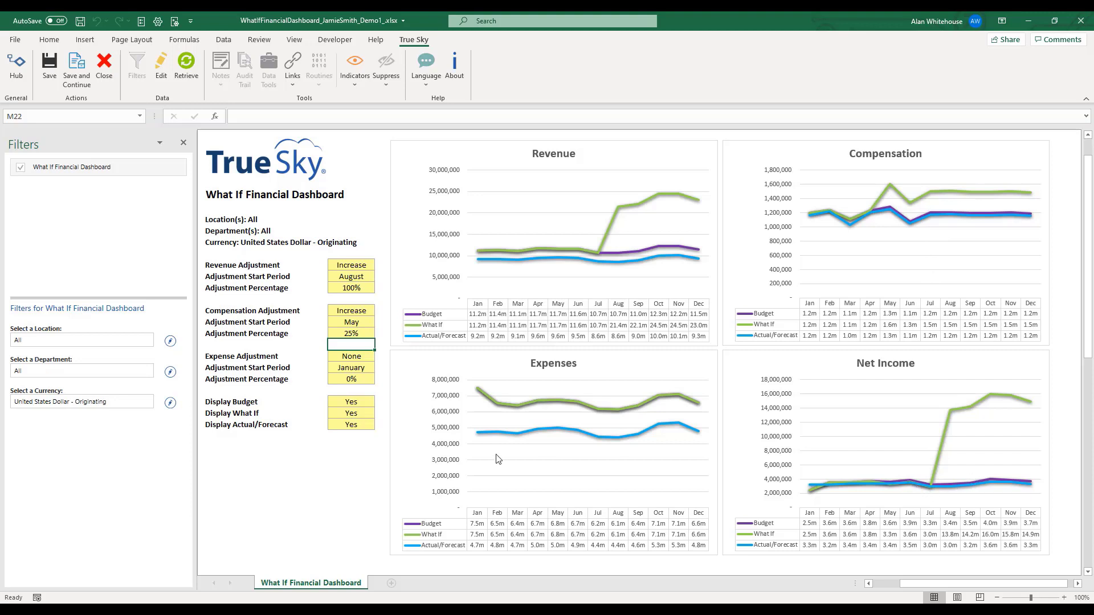
Step: Set the Expense Adjustment to Decrease, with a February start period and an adjustment percentage of 50%
left_click(351, 358)
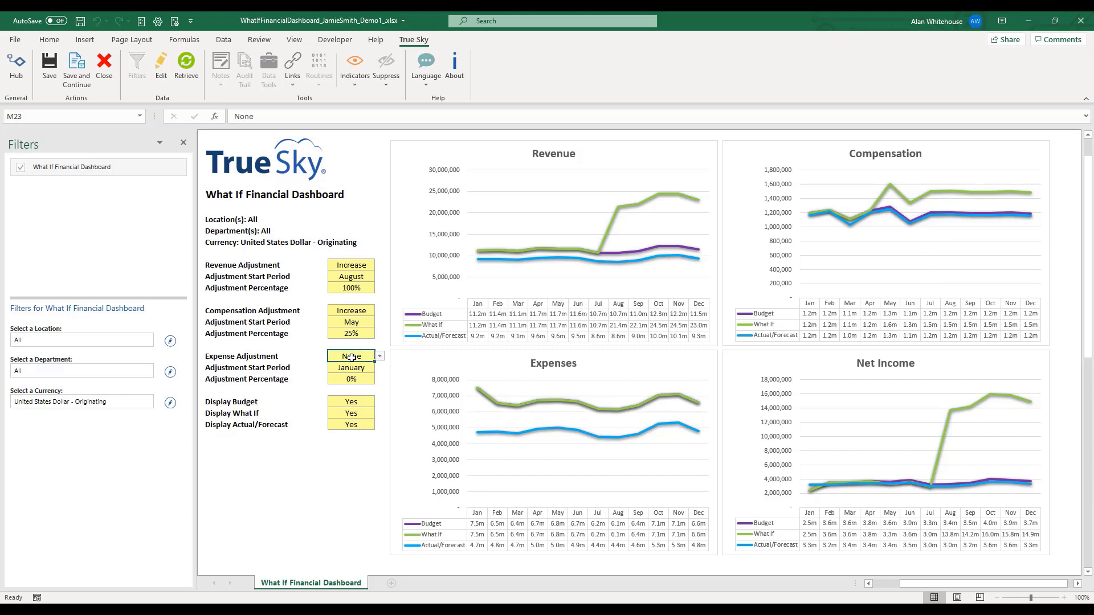
left_click(379, 358)
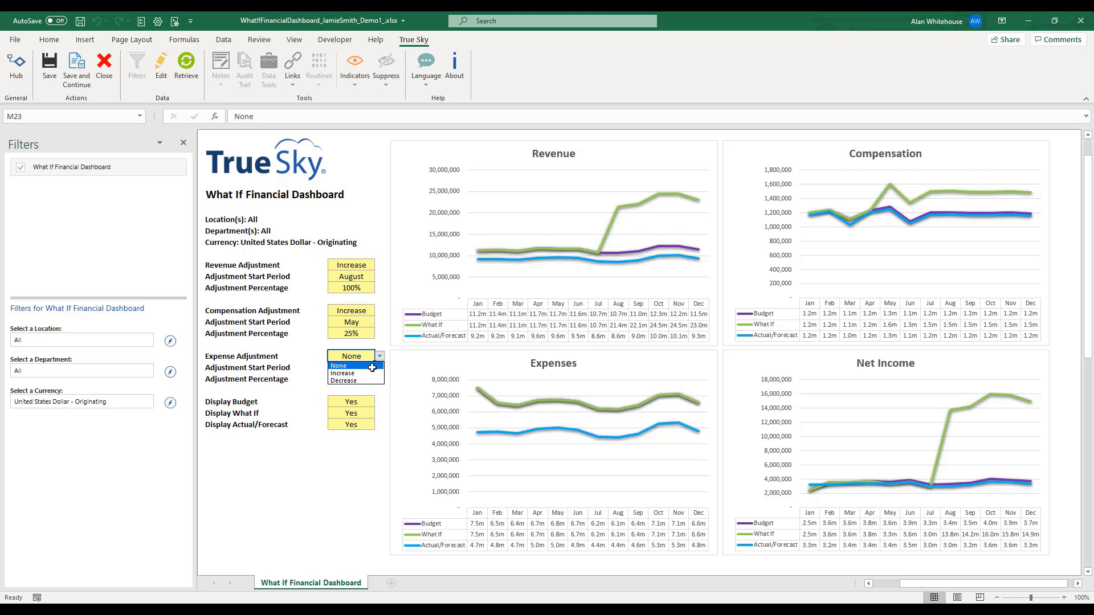
left_click(369, 380)
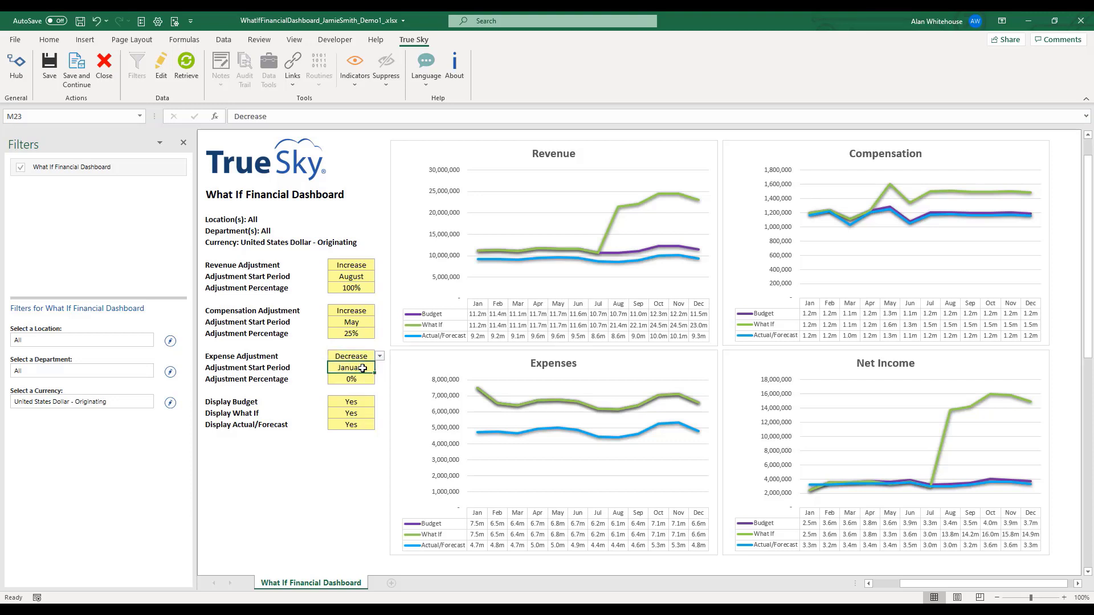
left_click(363, 368)
left_click(380, 371)
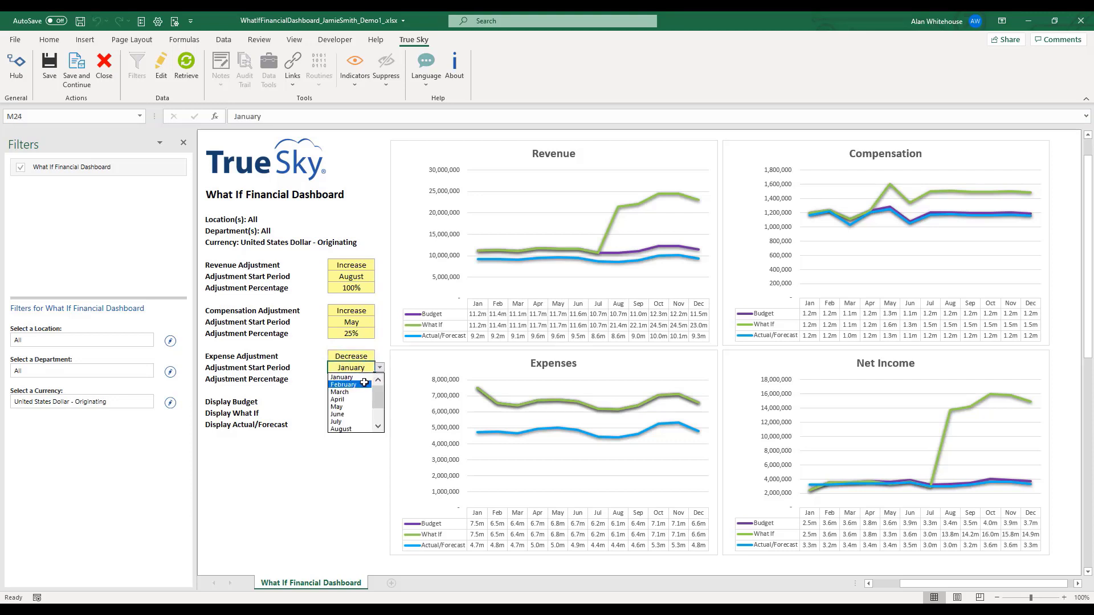
left_click(358, 385)
left_click(371, 382)
type("50")
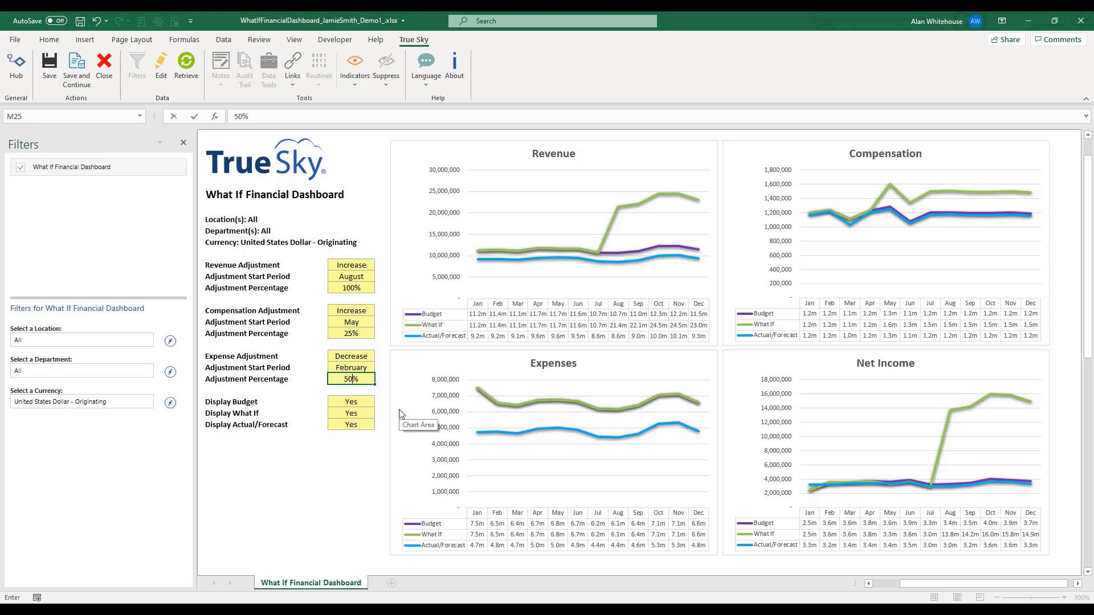
key("Return")
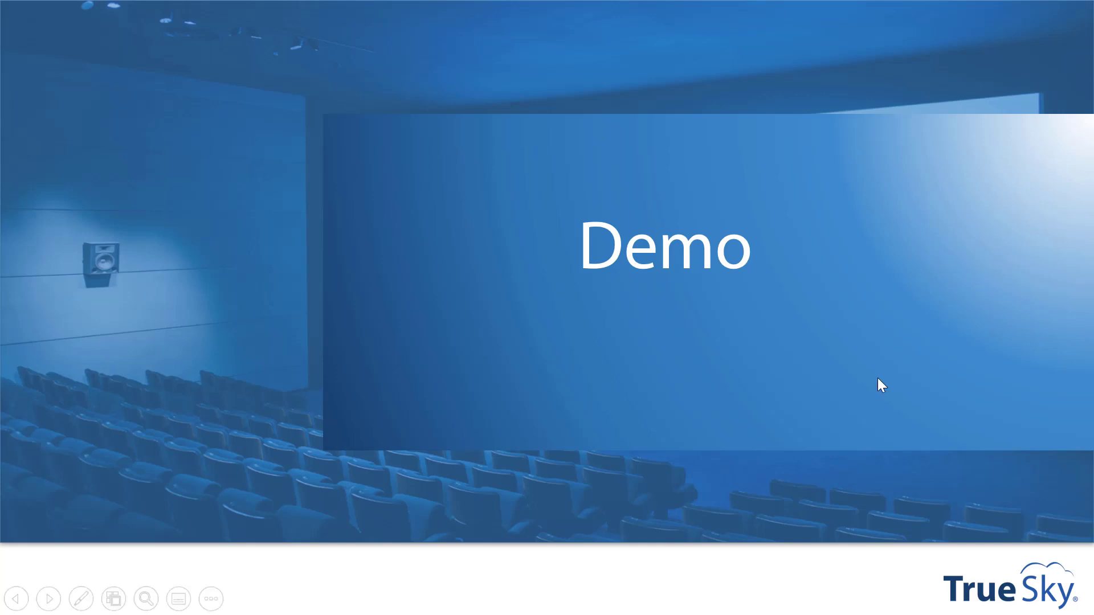
left_click(878, 378)
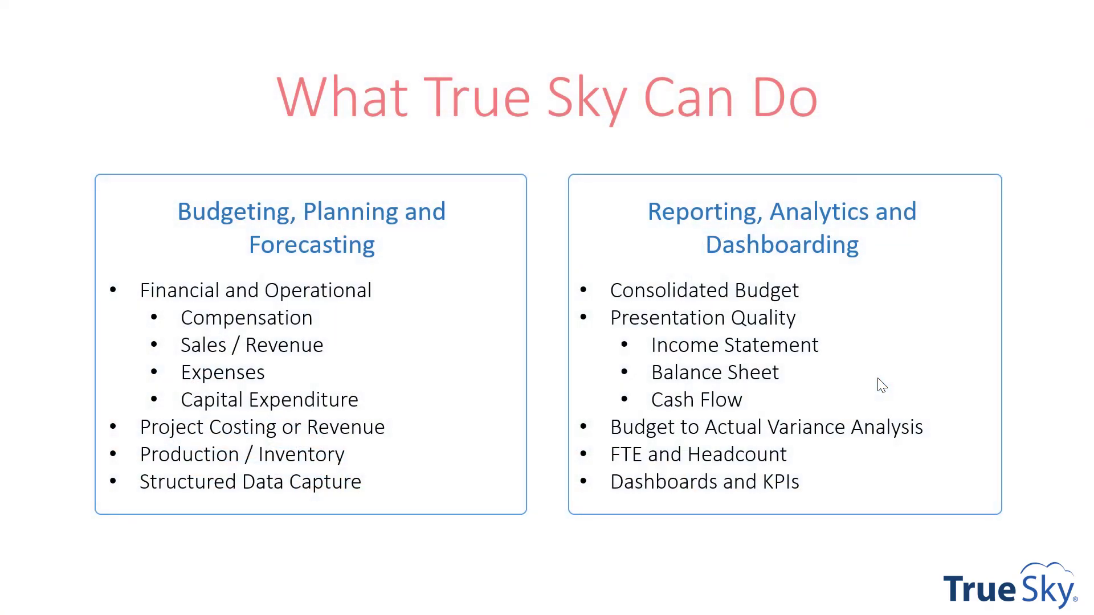